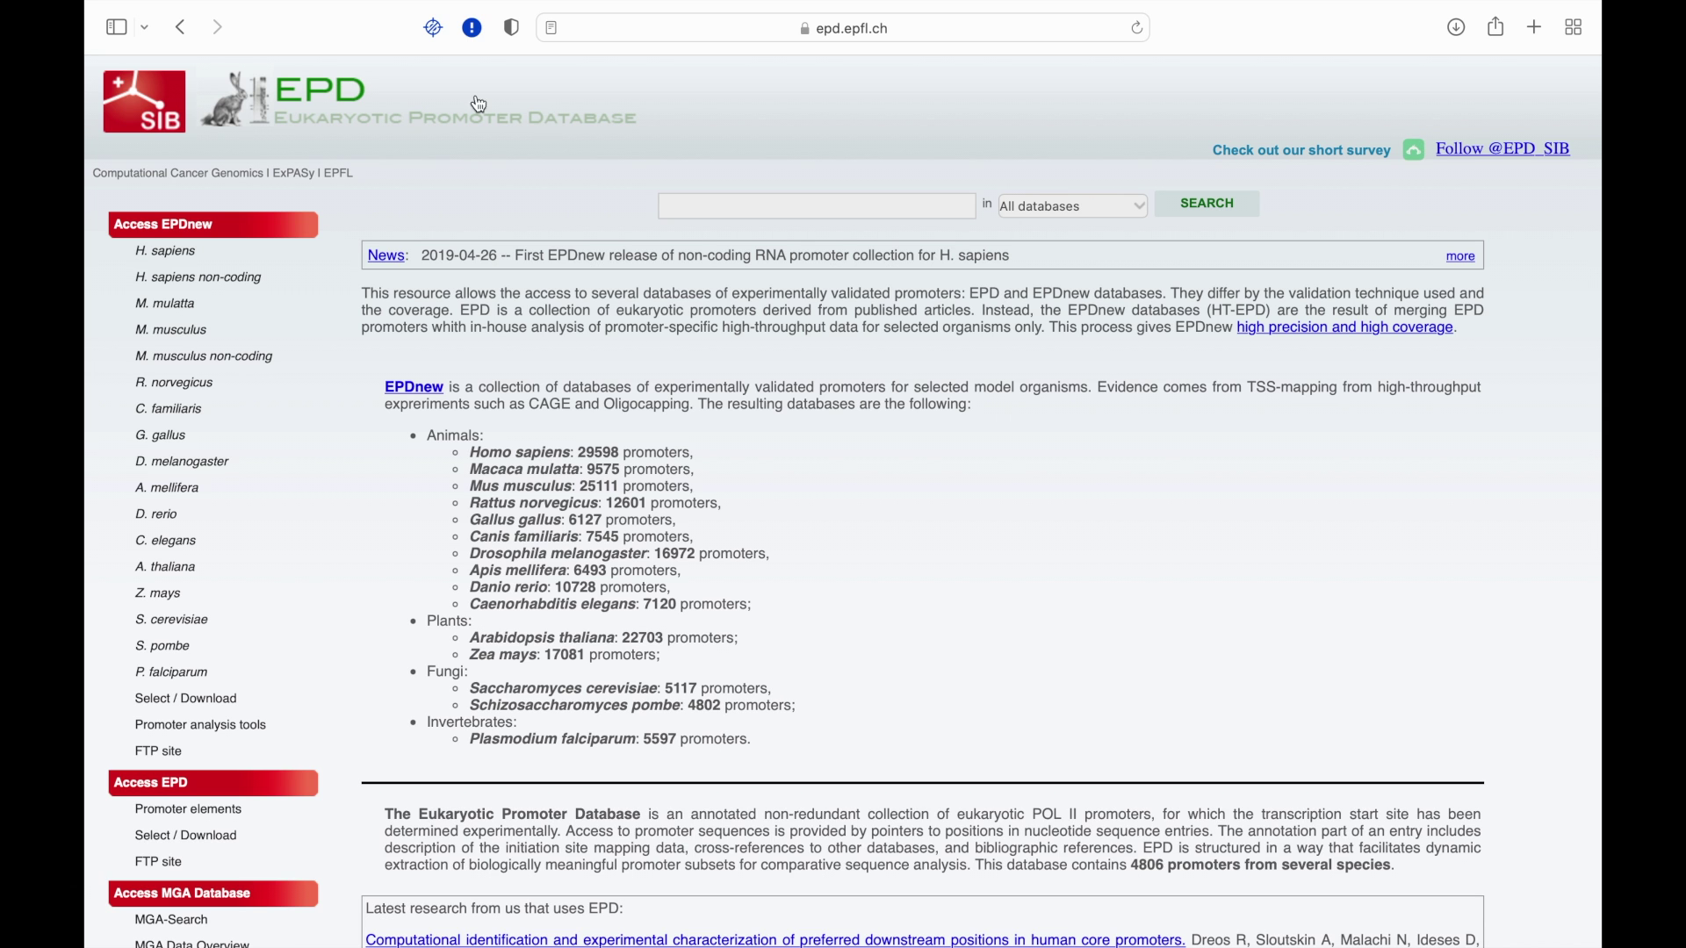
Step: Search EPD's H. sapiens promoter database for the gene MYC
left_click(916, 204)
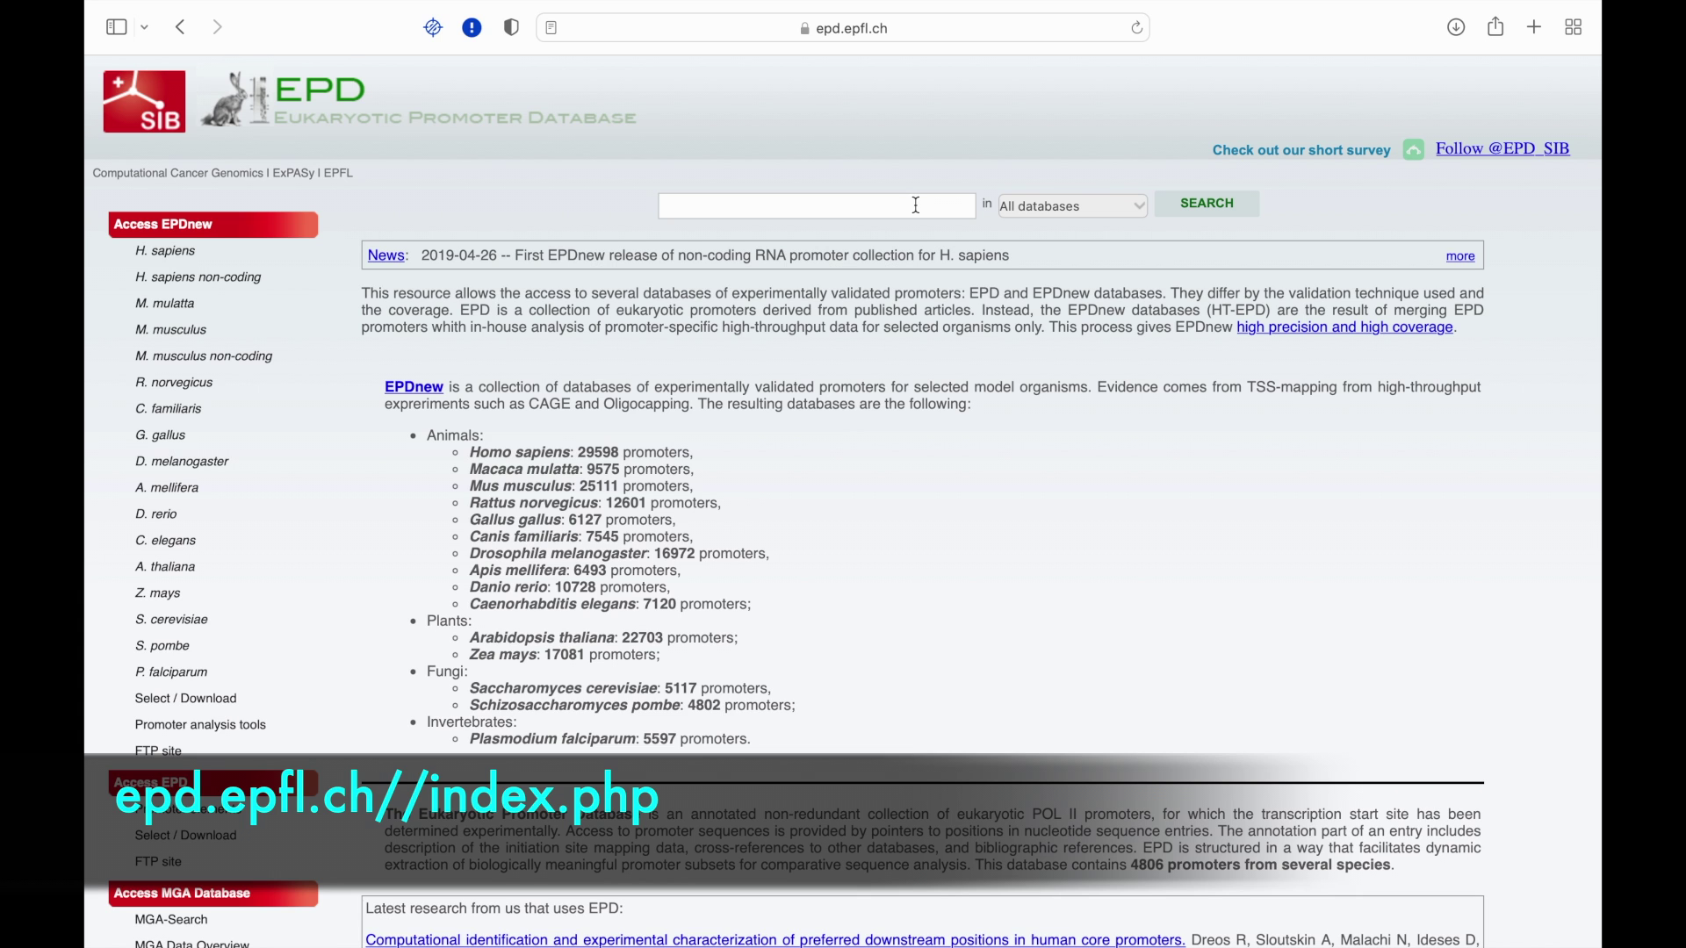
left_click(916, 205)
type("myc")
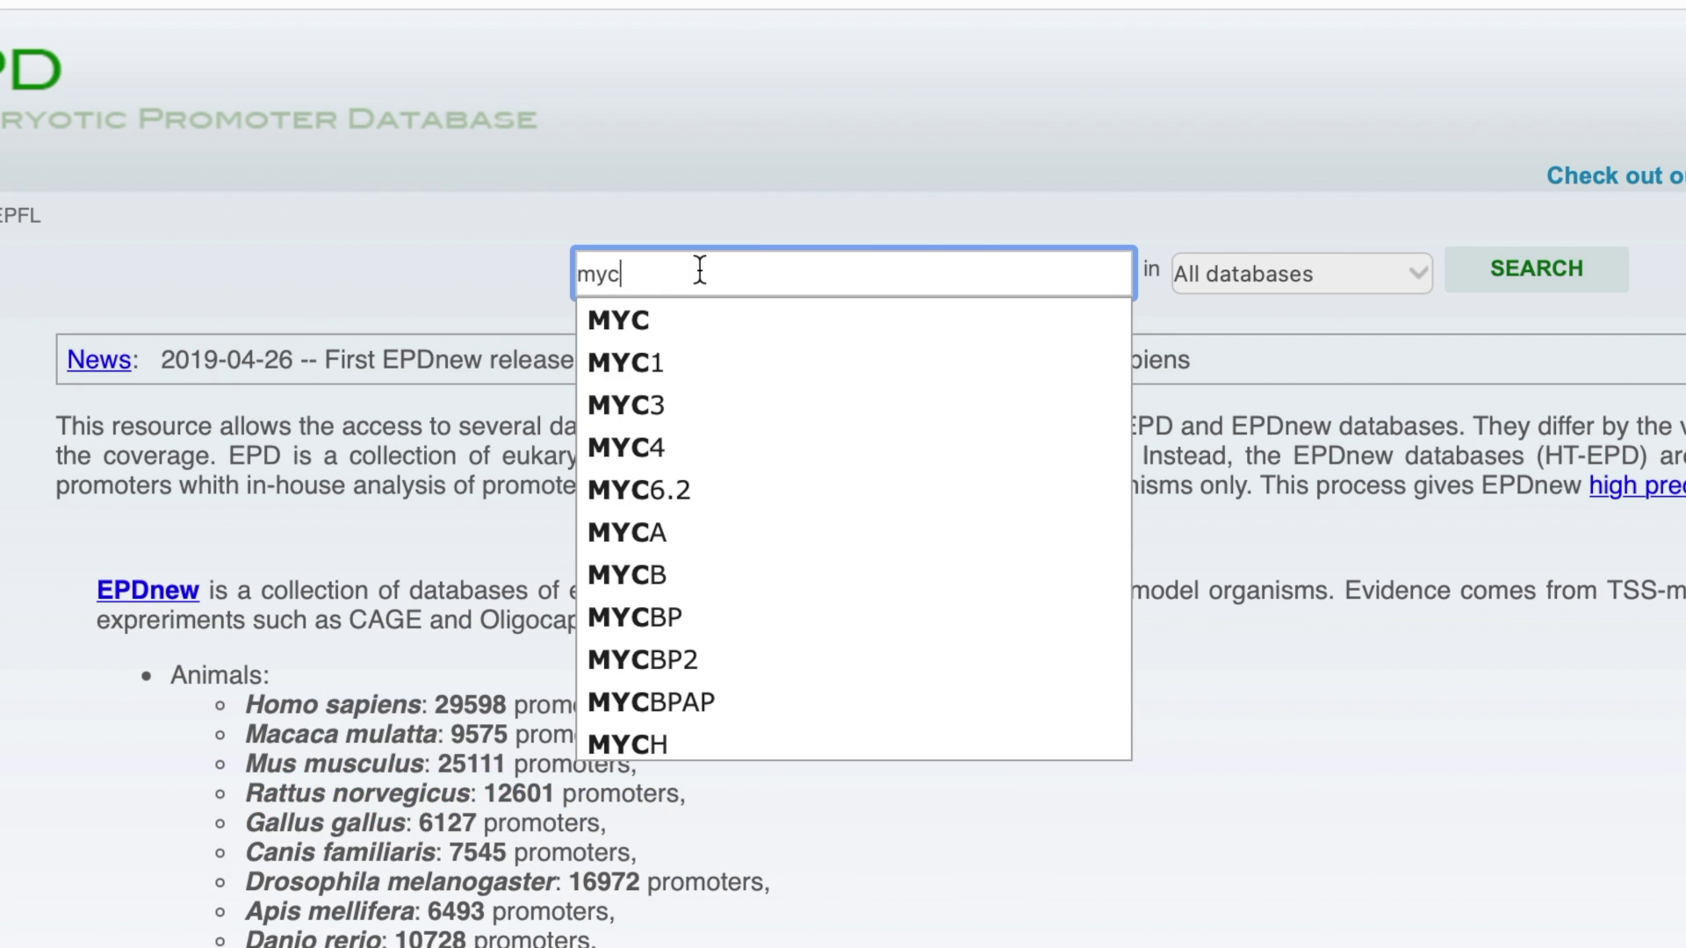
left_click(648, 326)
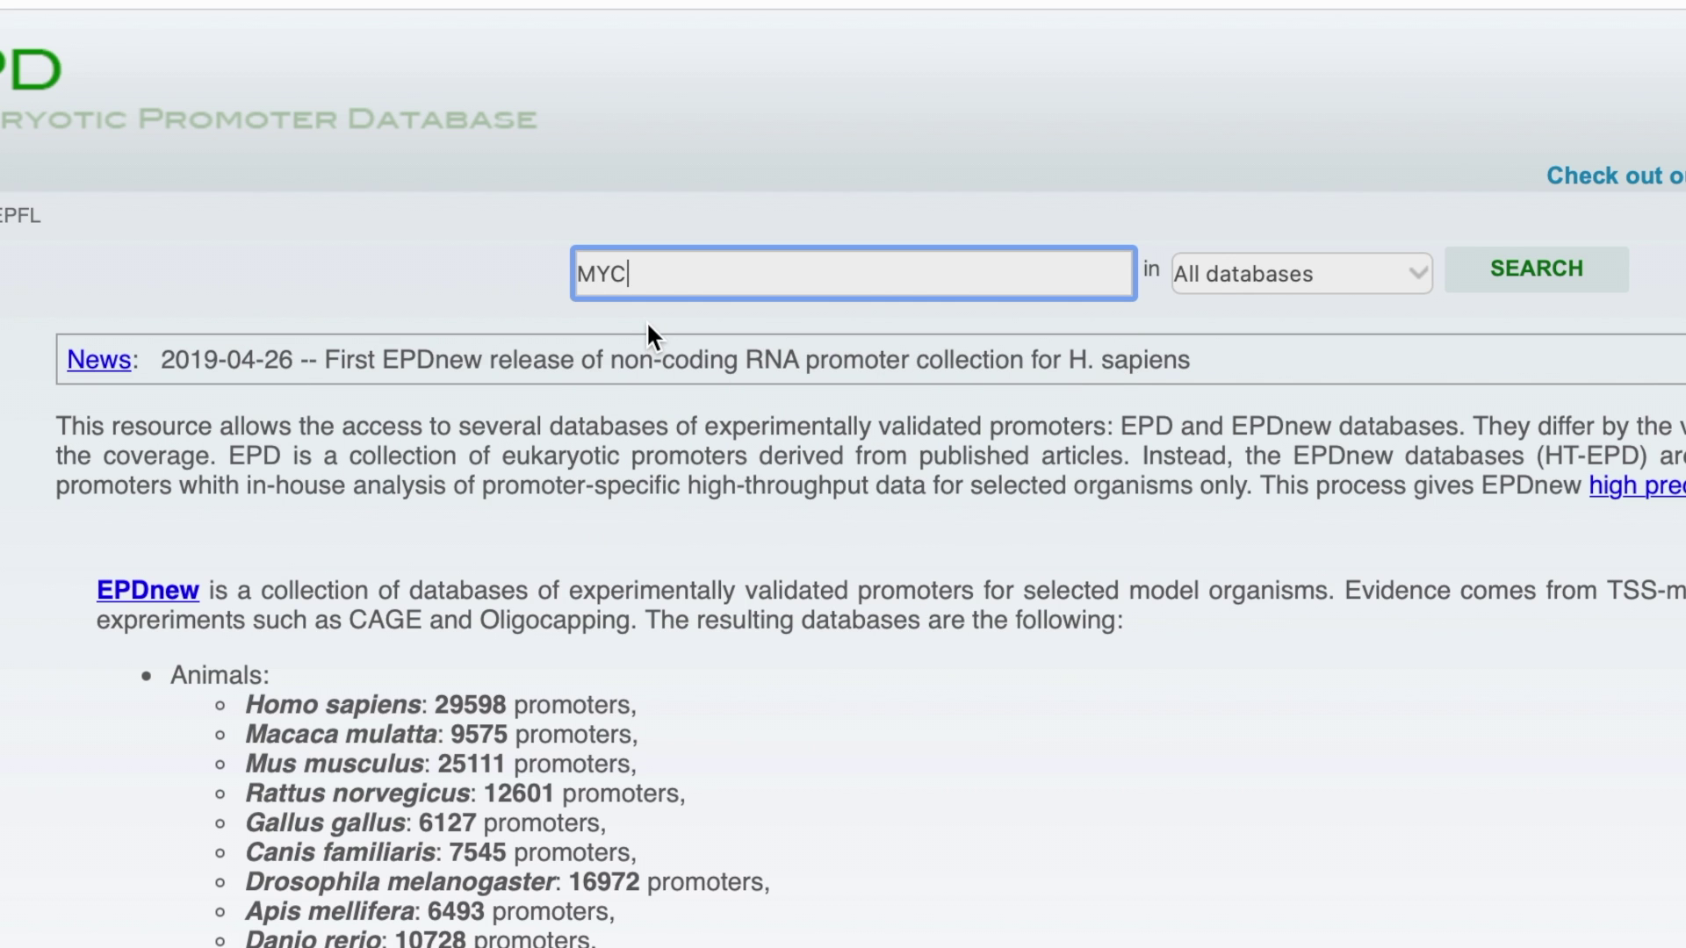
left_click(1414, 276)
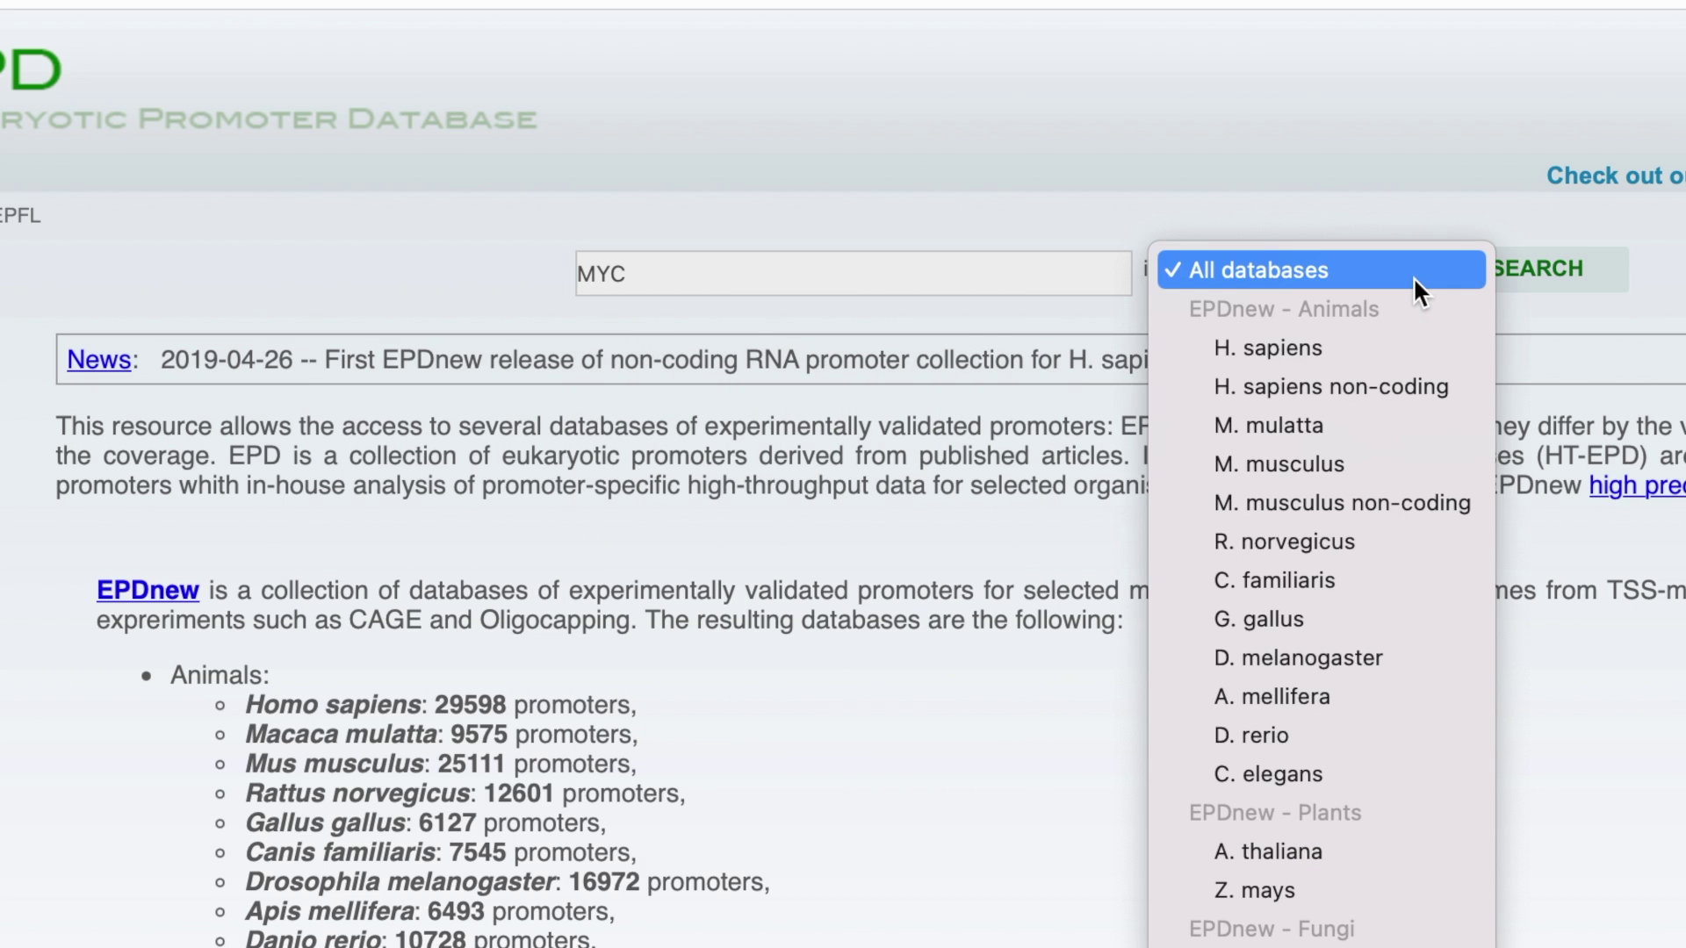
left_click(1405, 347)
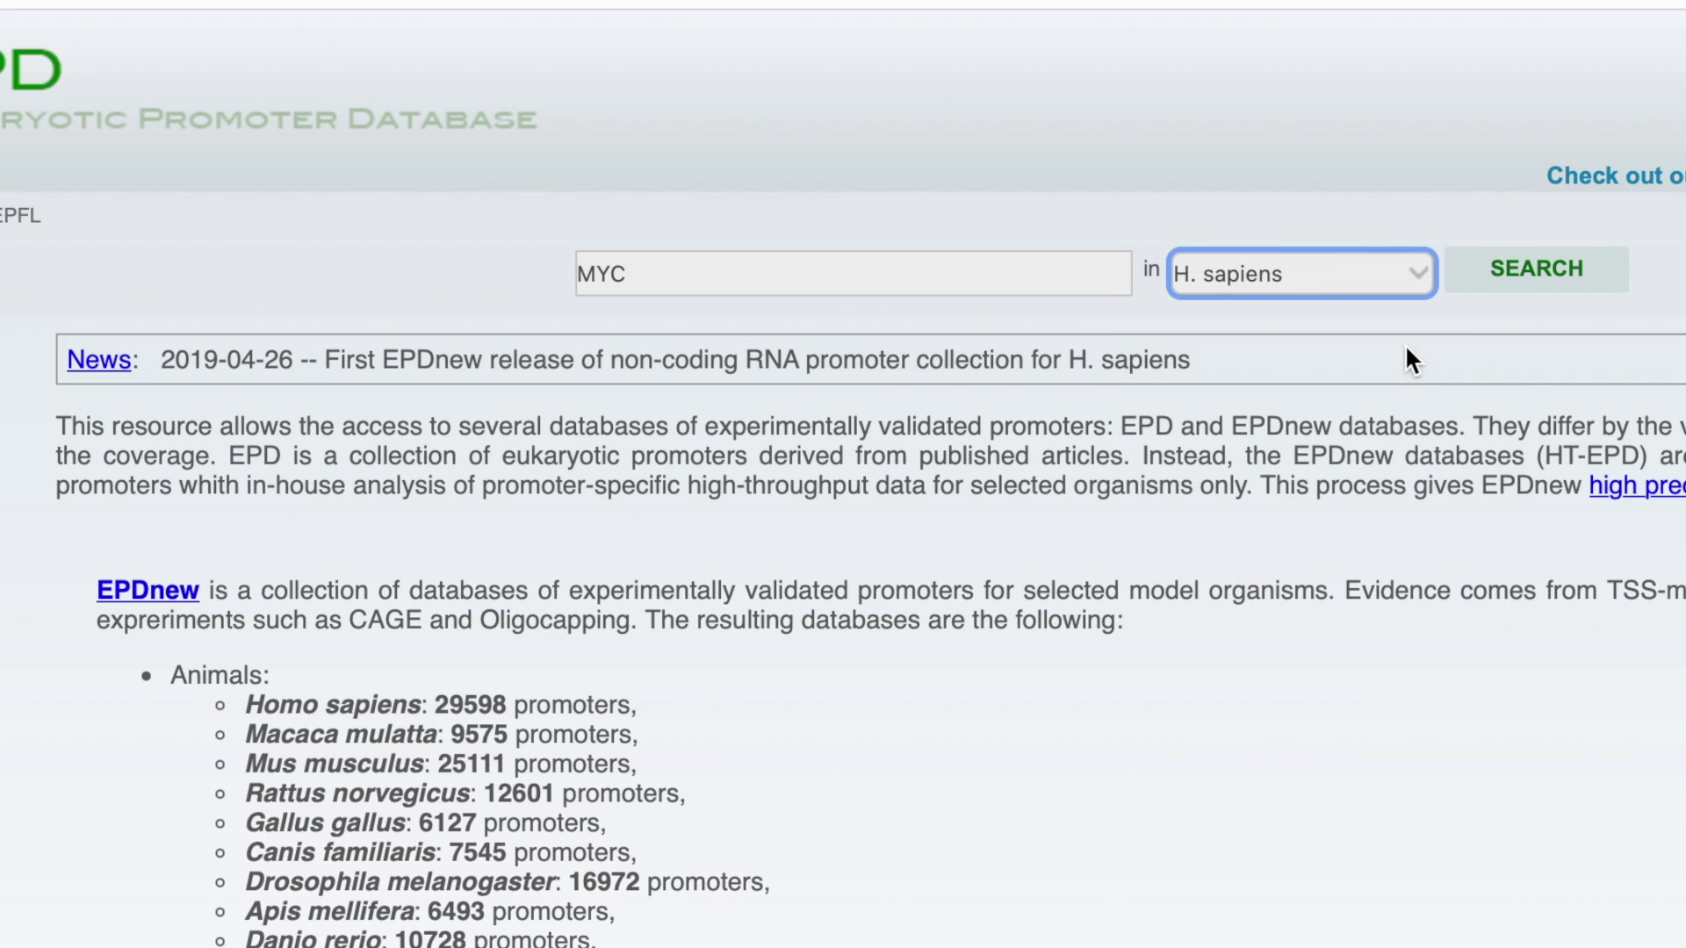
left_click(1600, 283)
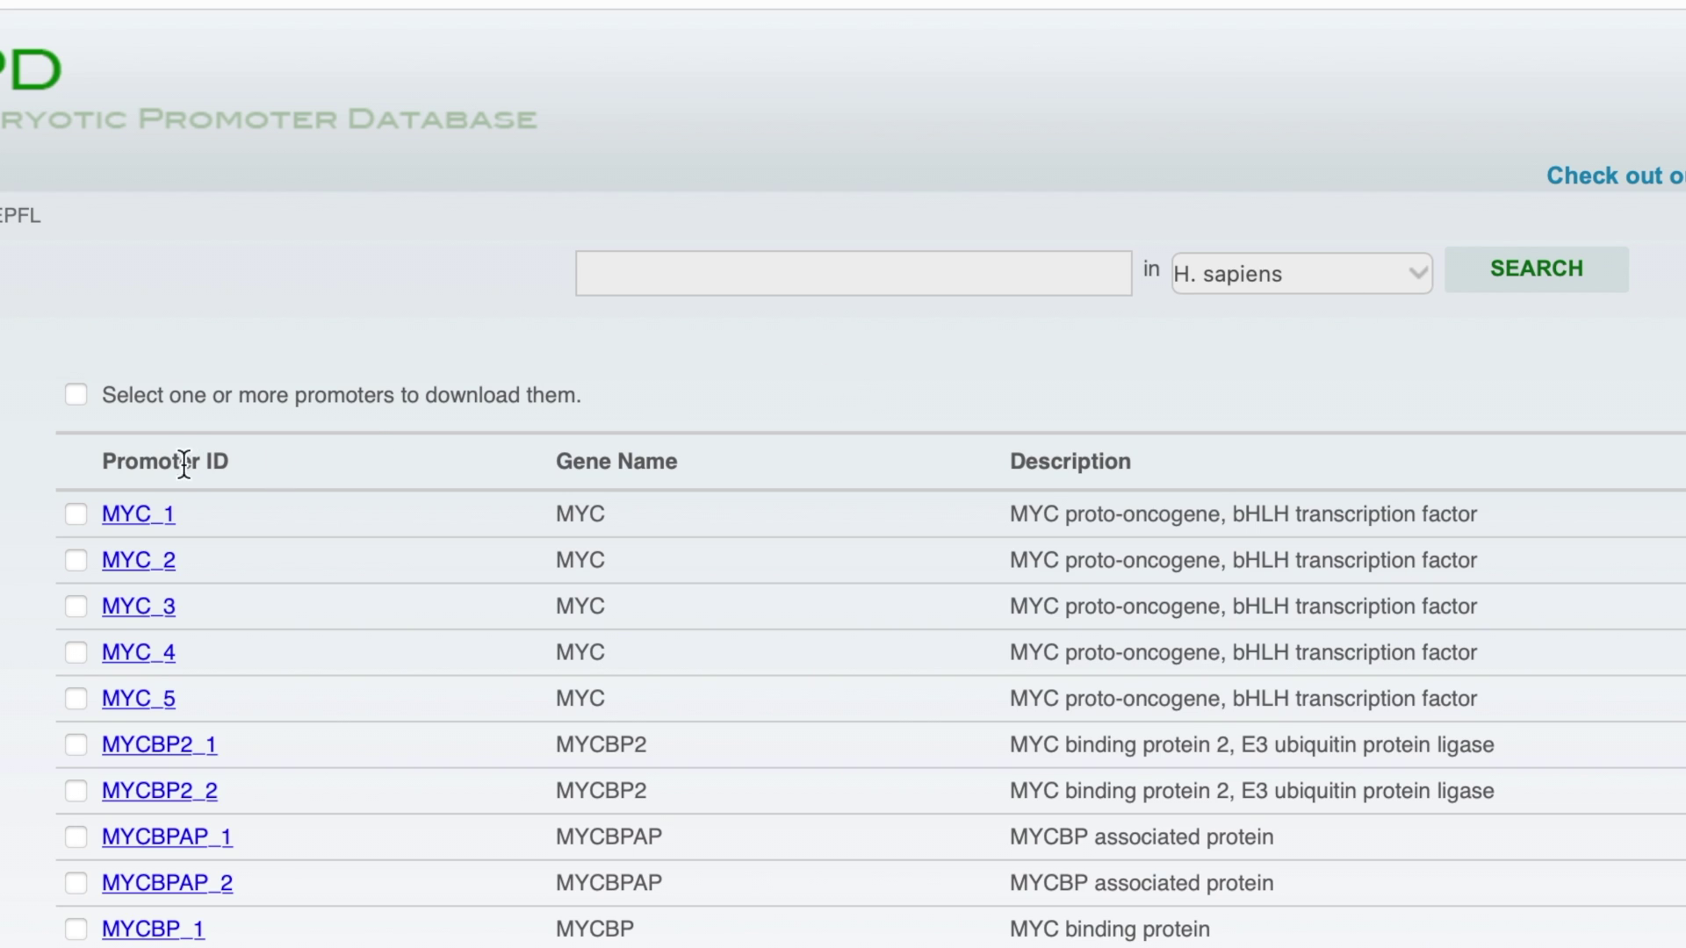
Step: Download the MYC_1 promoter as FASTA with the range starting at -1500
left_click(76, 514)
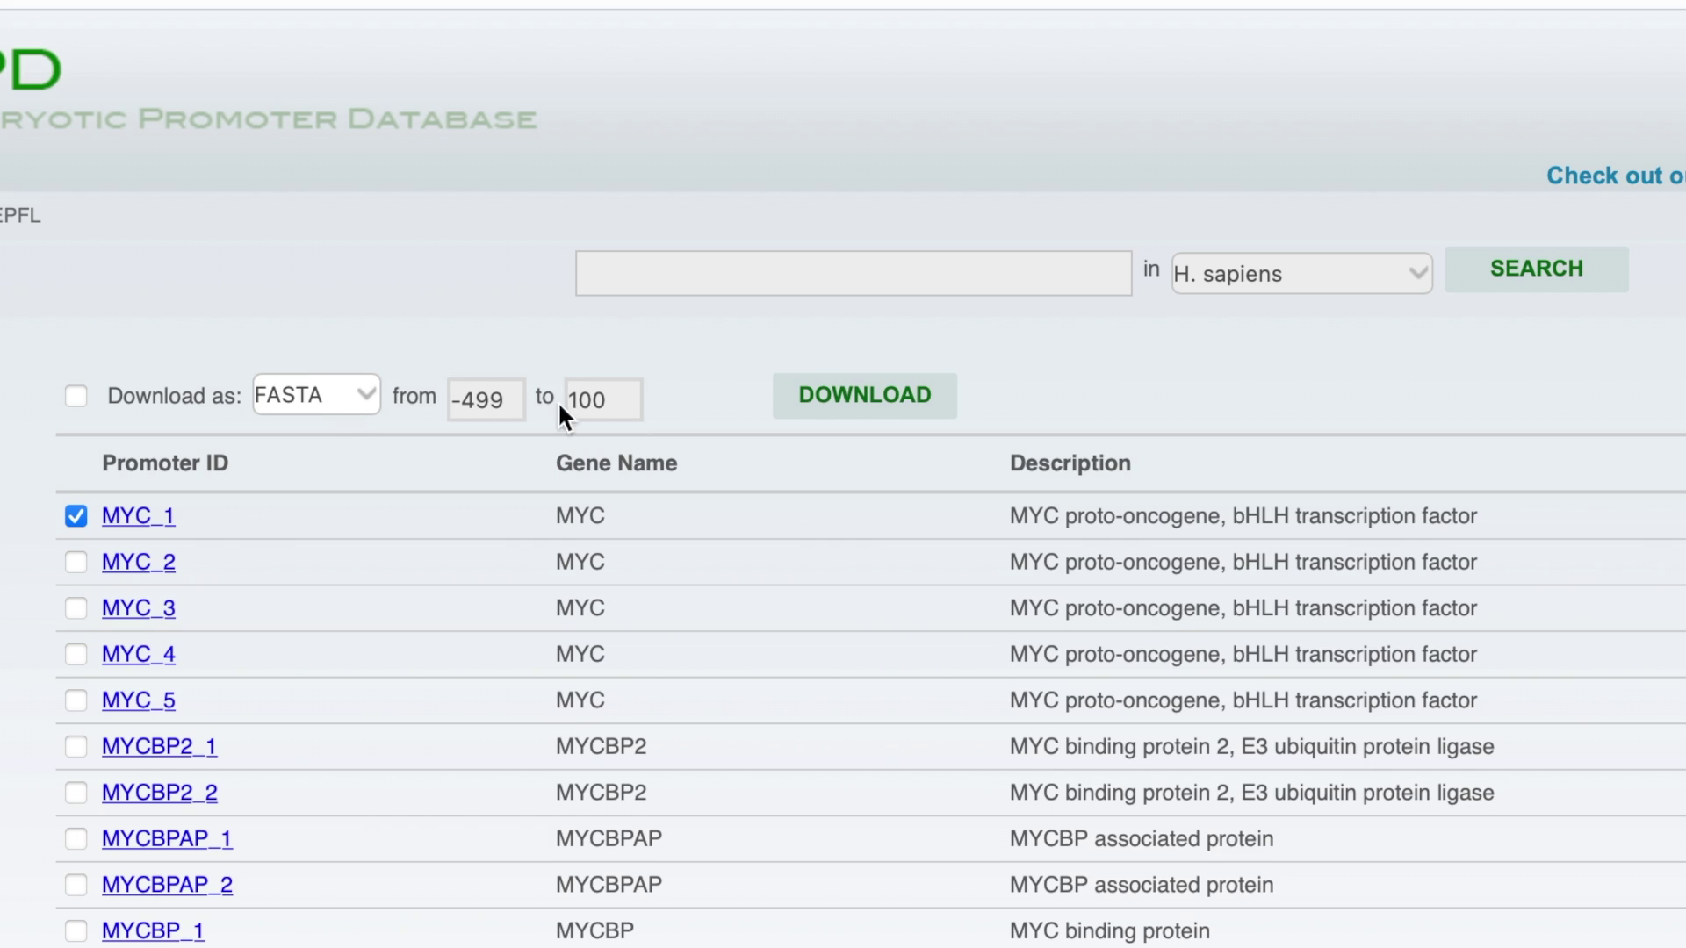
left_click(516, 397)
key("BackSpace")
key("BackSpace")
key("BackSpace")
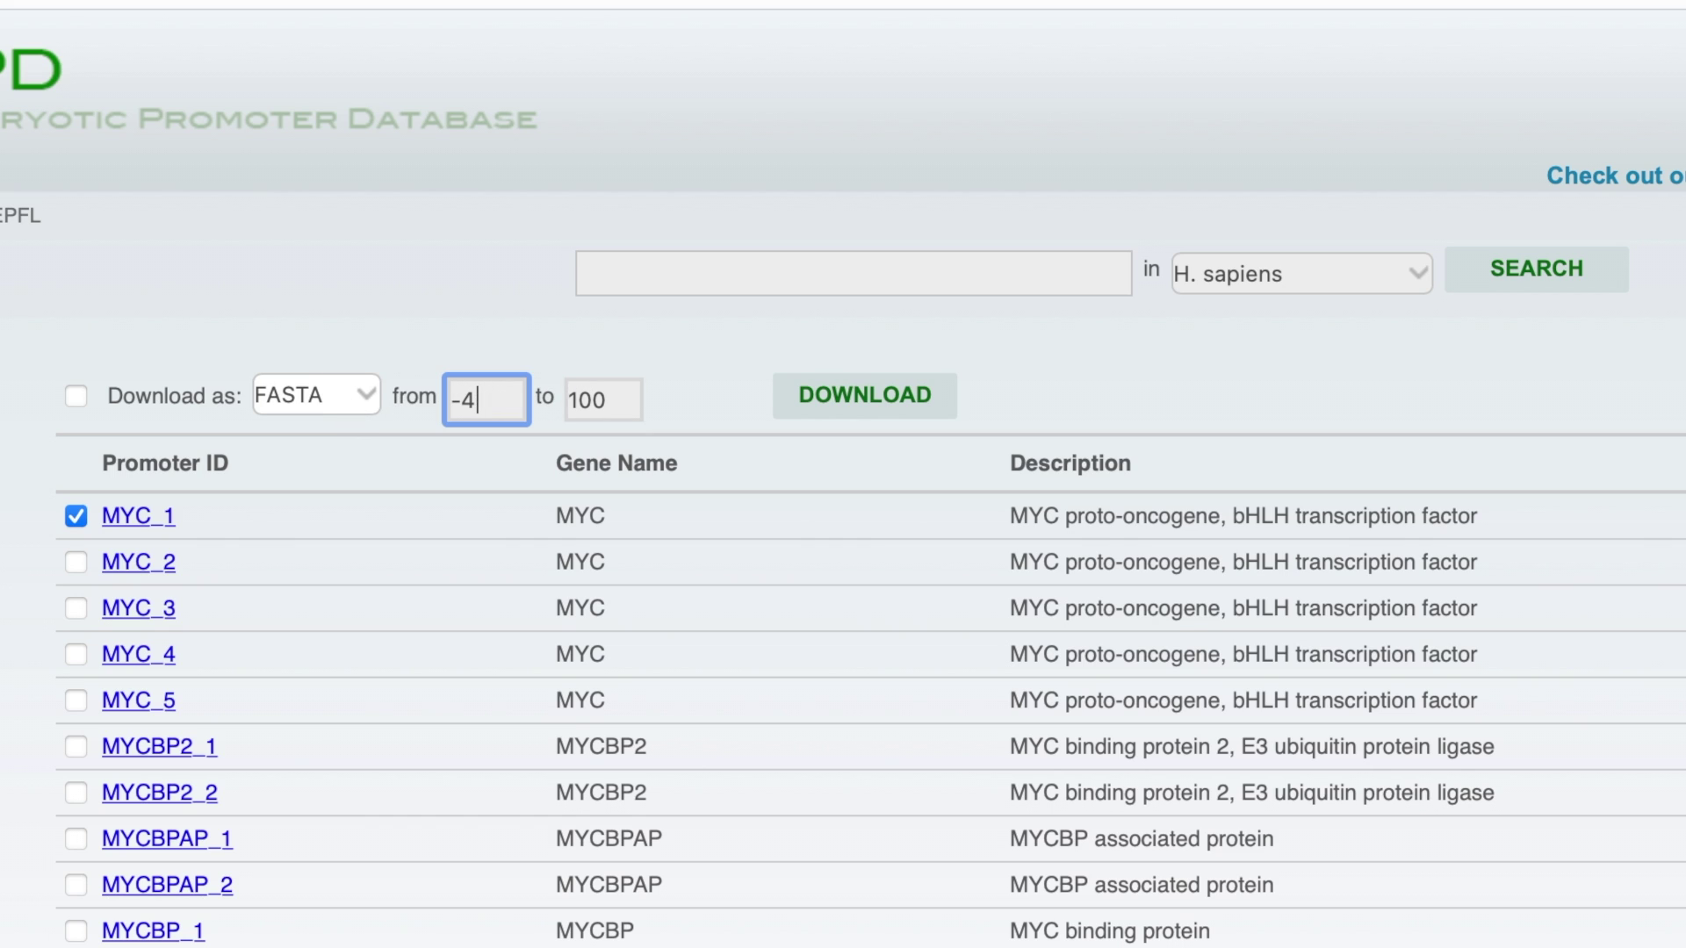
type("1500")
left_click(674, 392)
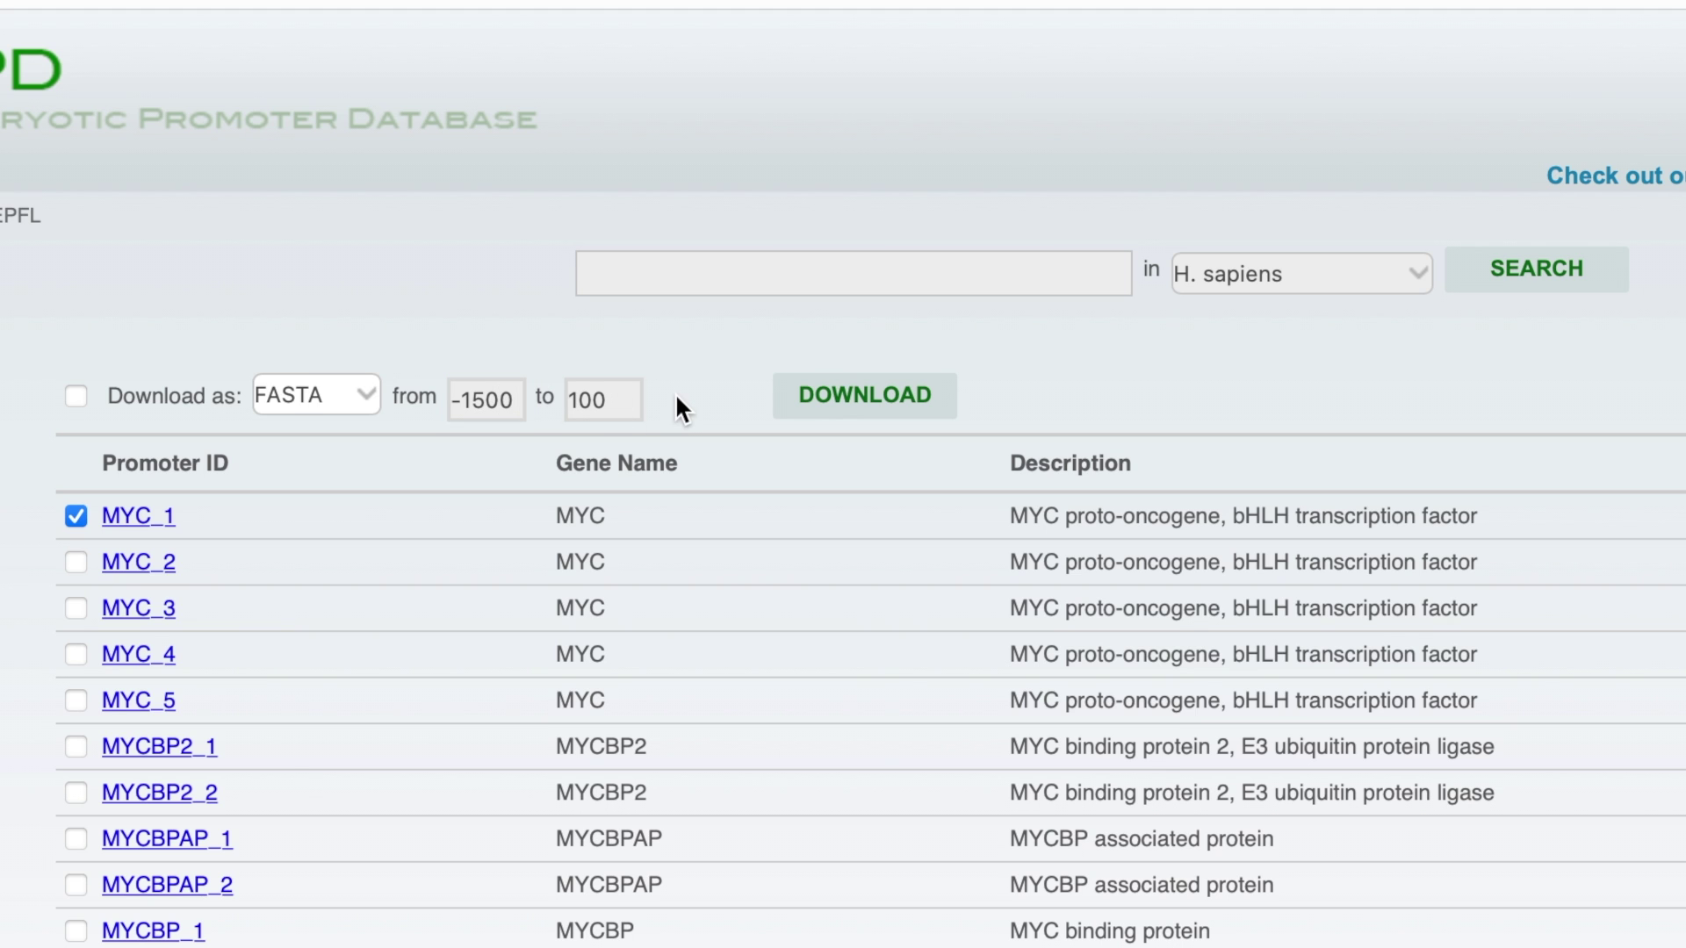
left_click(881, 406)
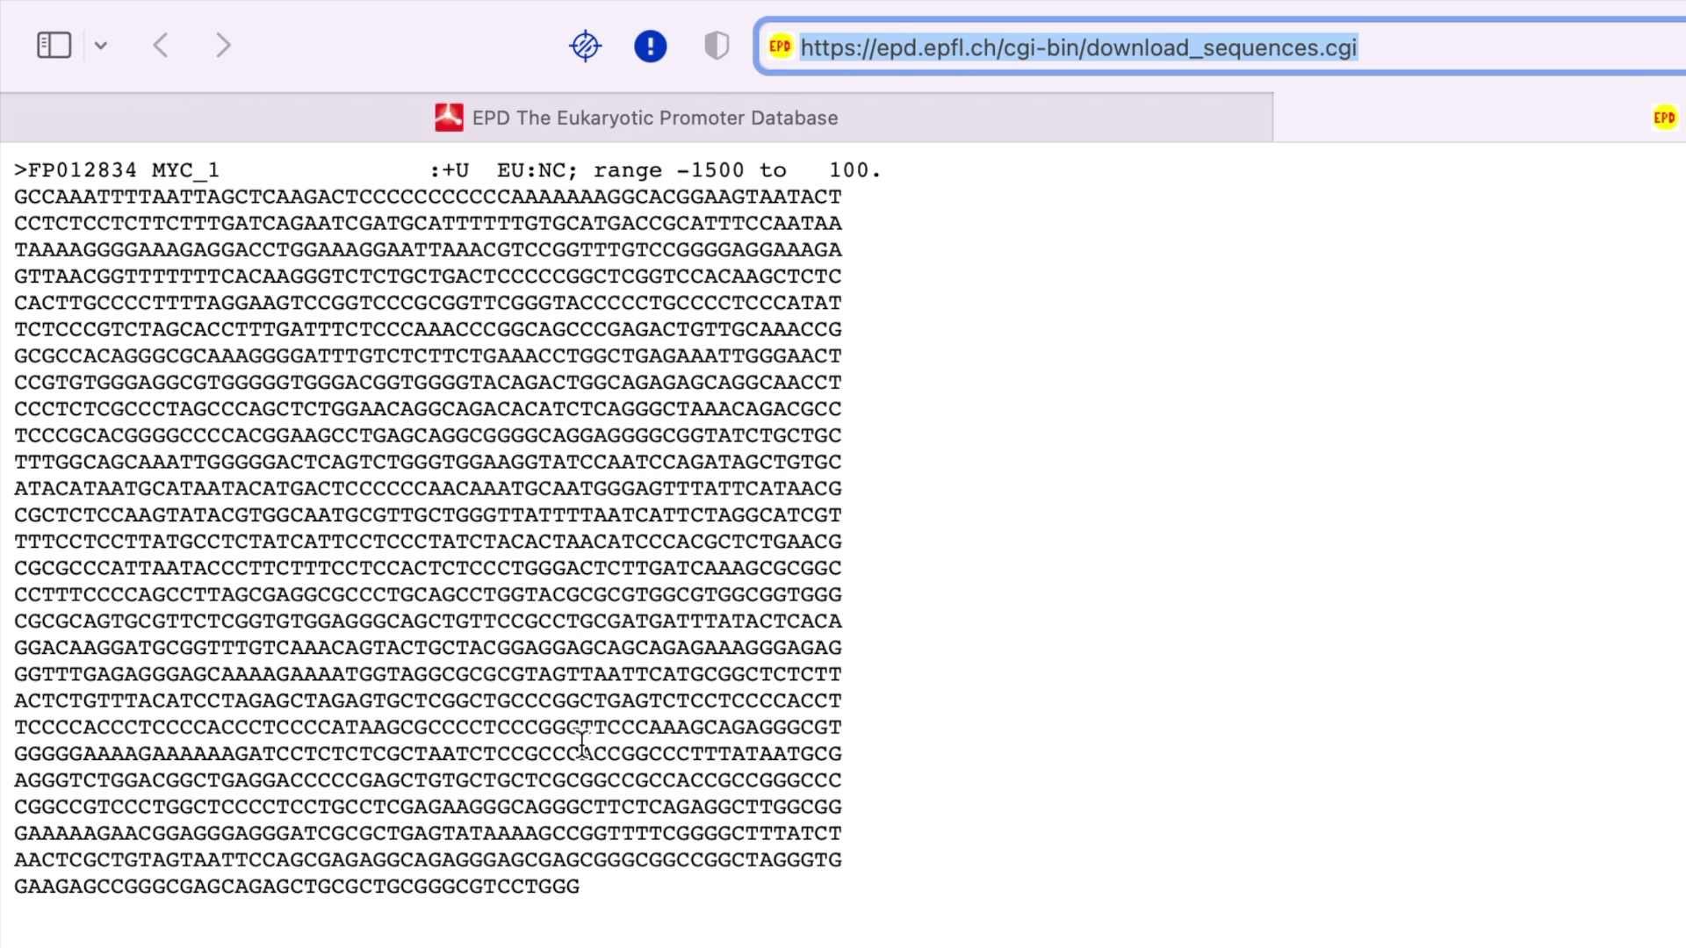
Step: Copy the entire FASTA sequence text
left_click_drag(579, 887, 18, 163)
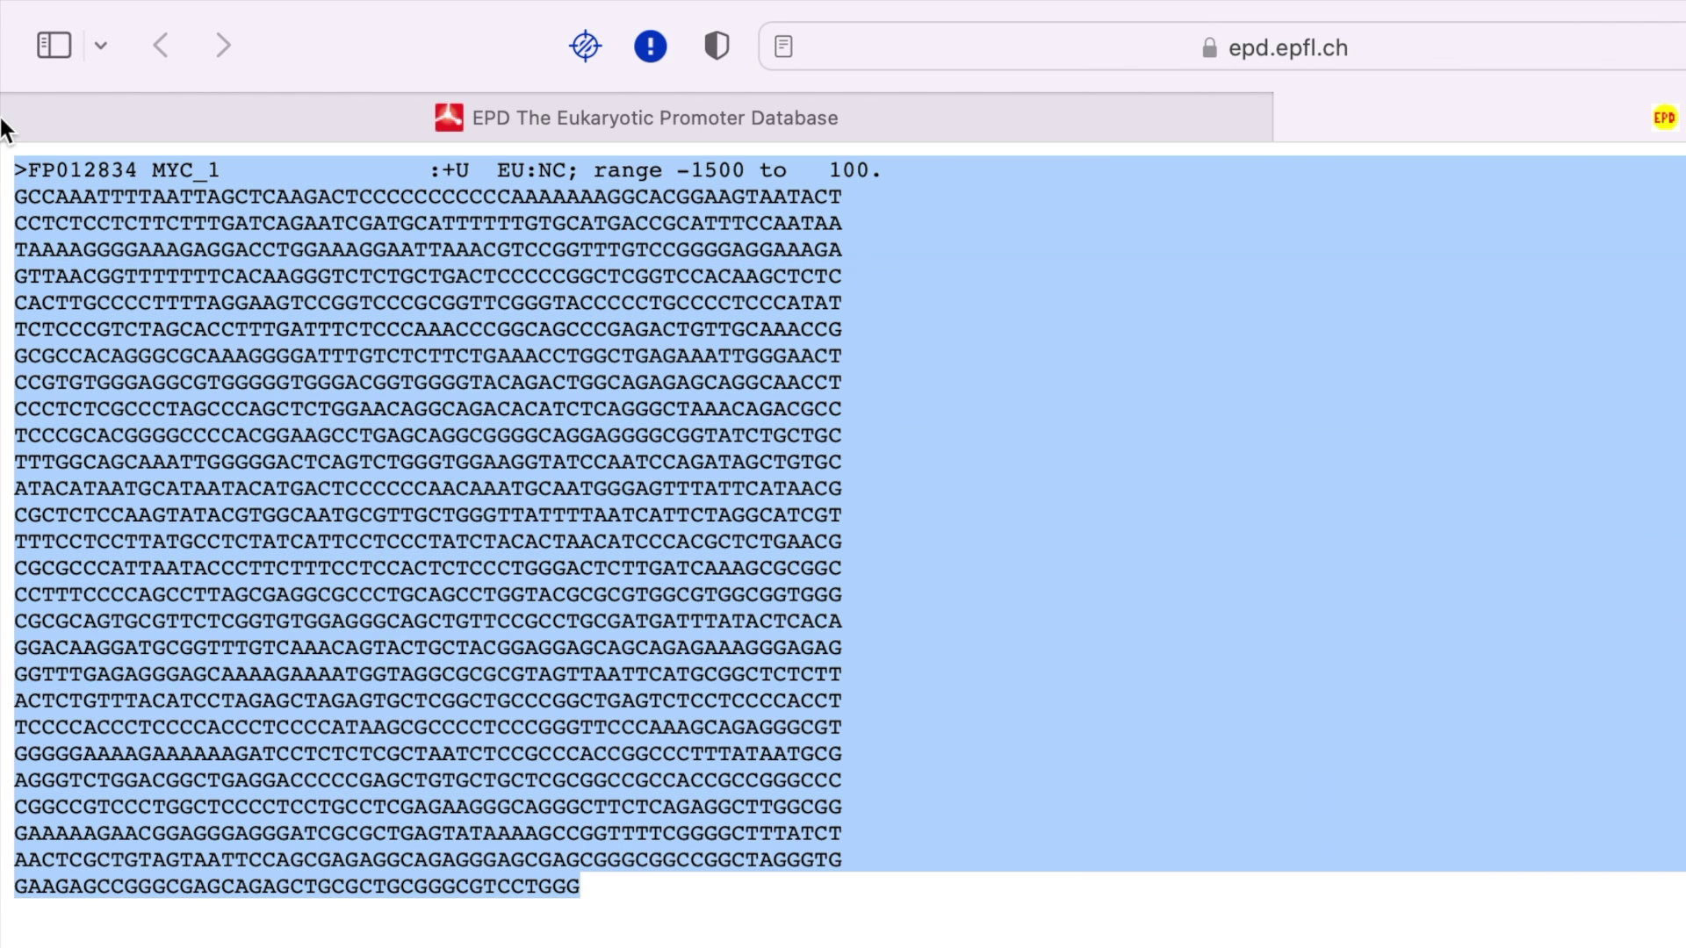
right_click(213, 332)
left_click(344, 486)
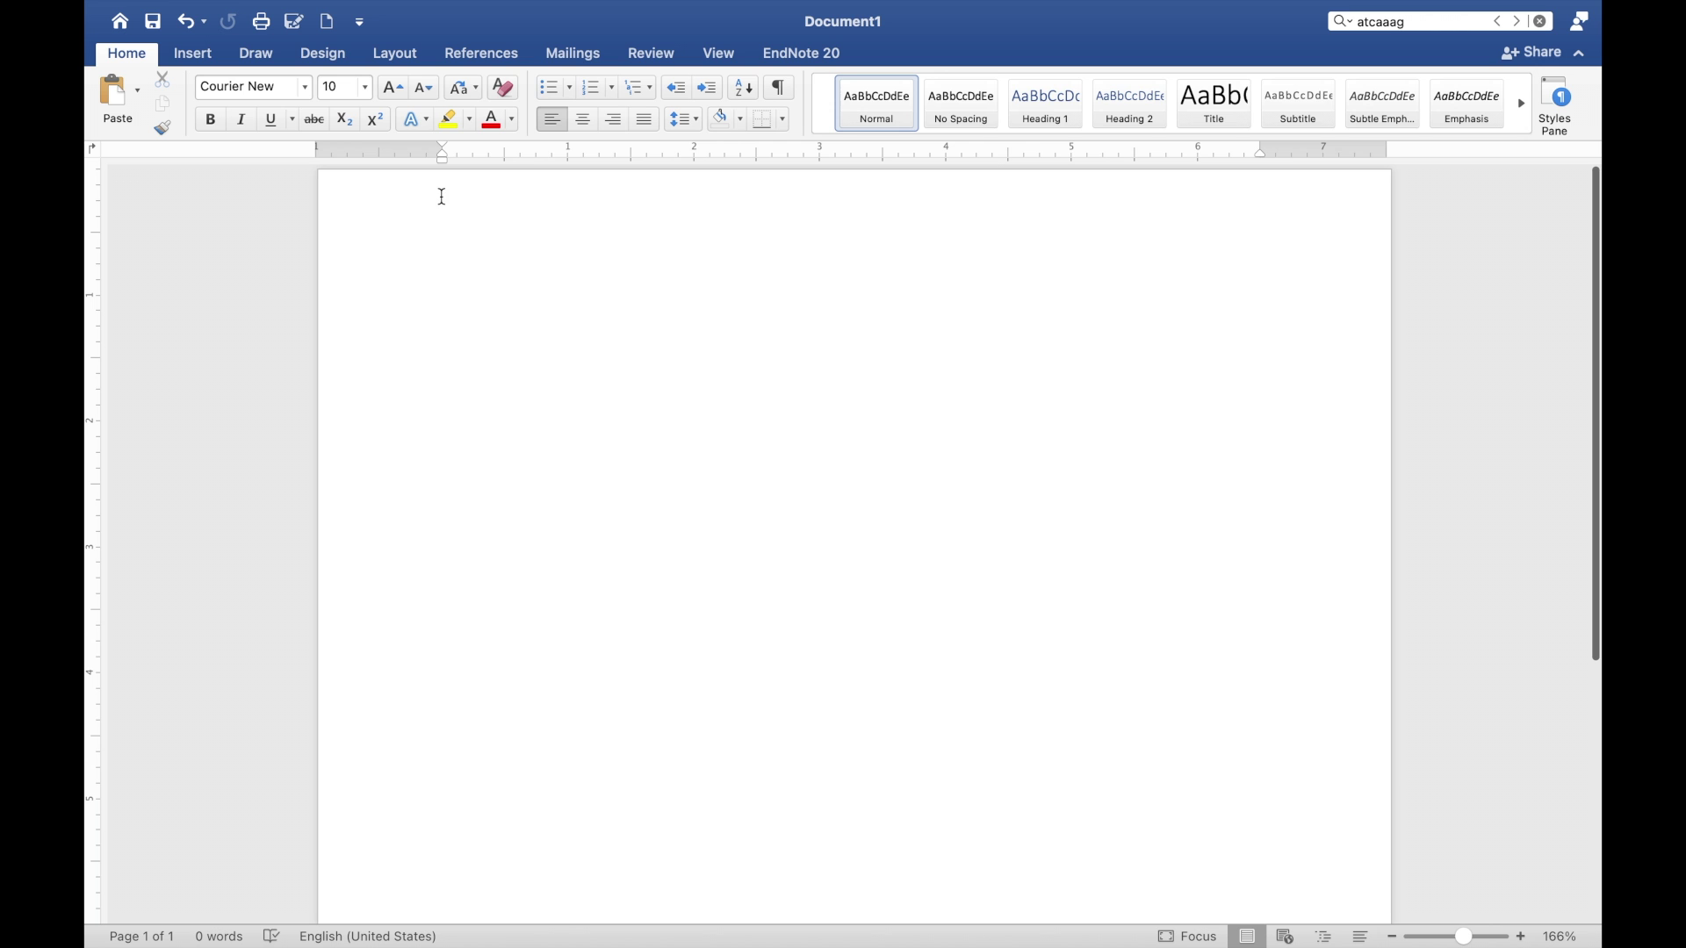
Step: Paste the MYC_1 sequence into Word and highlight the ATCAAAG motif in yellow
right_click(441, 197)
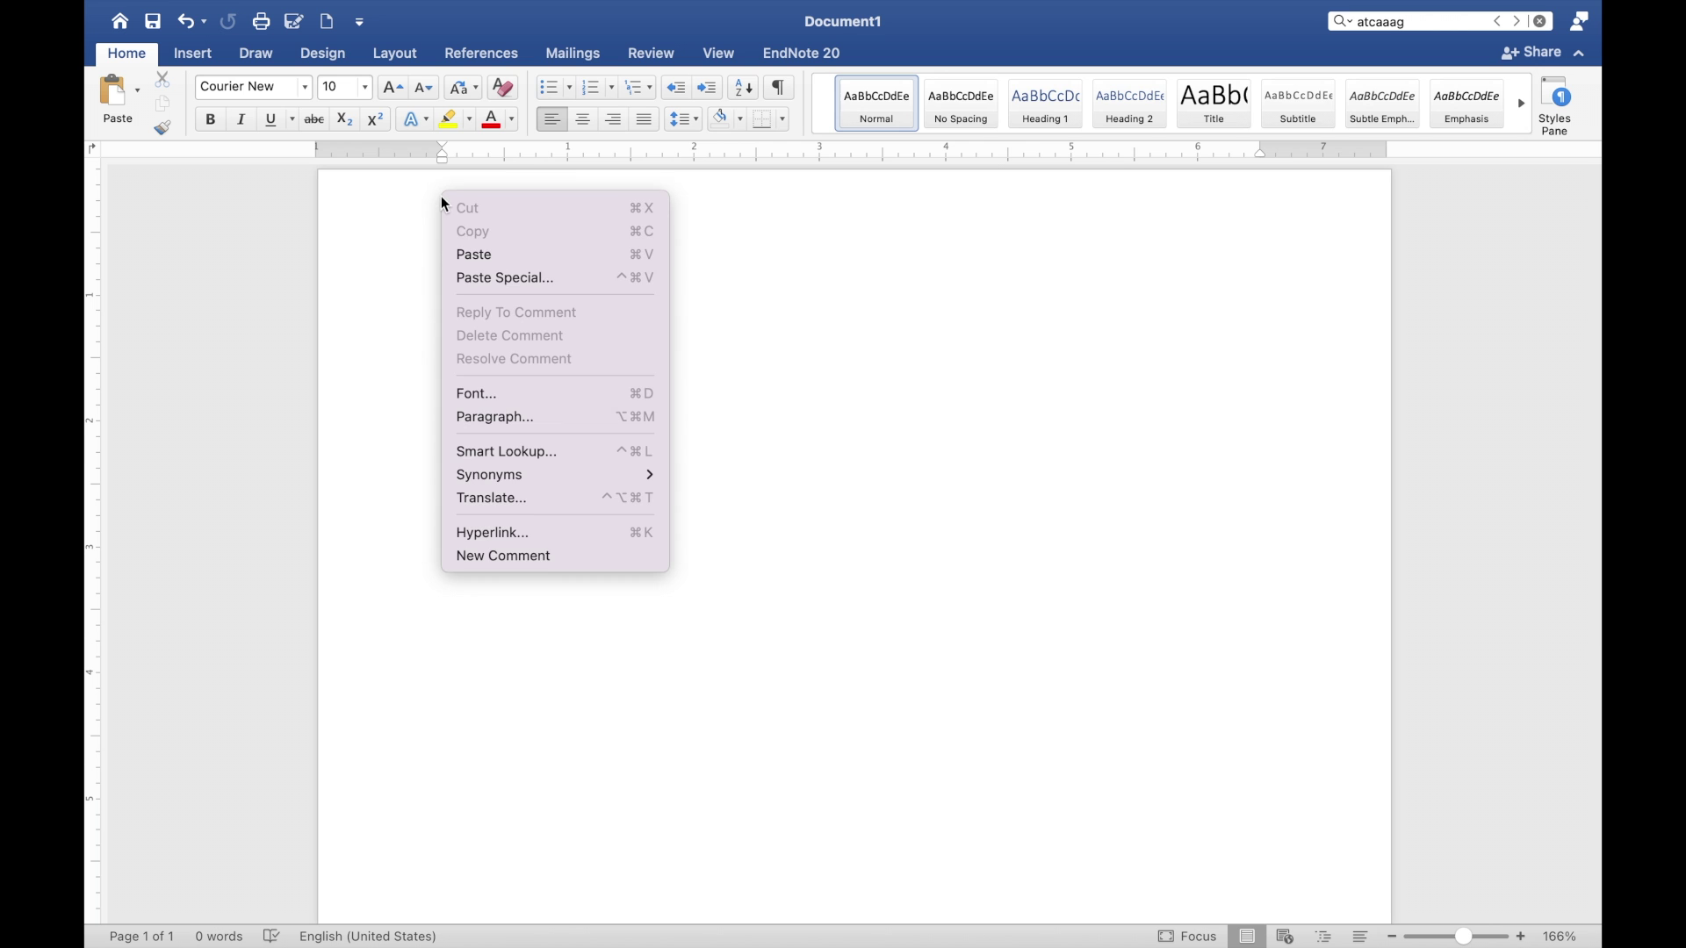
left_click(487, 256)
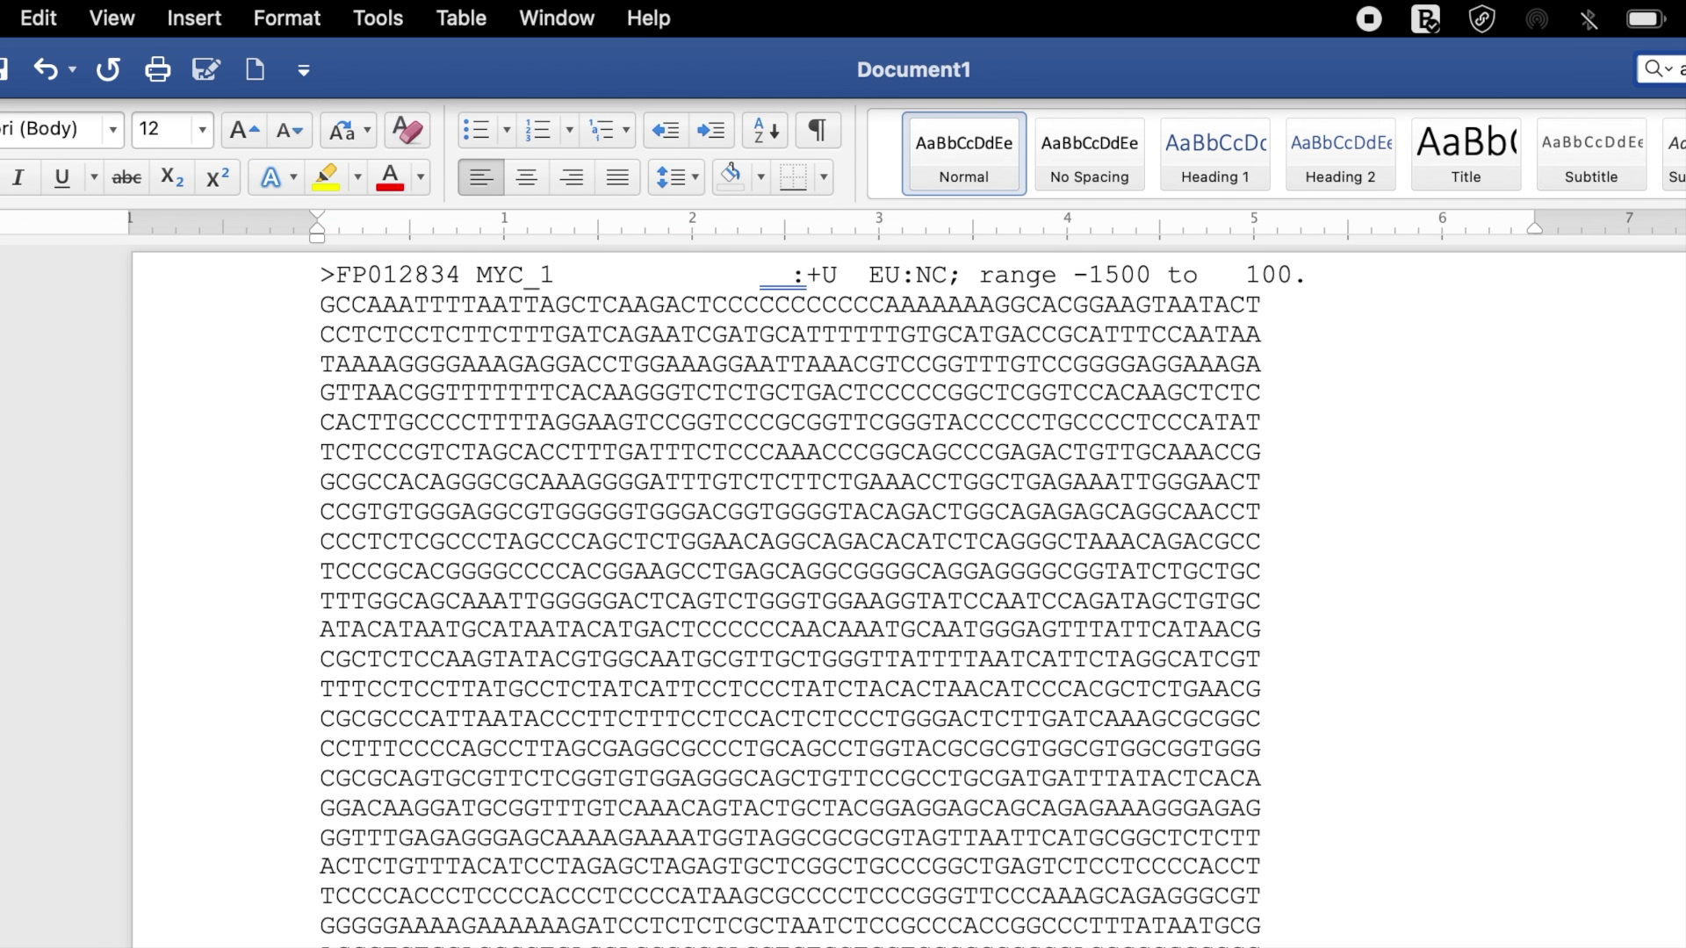
scroll(790, 571, "down", 5)
left_click_drag(1058, 518, 1166, 518)
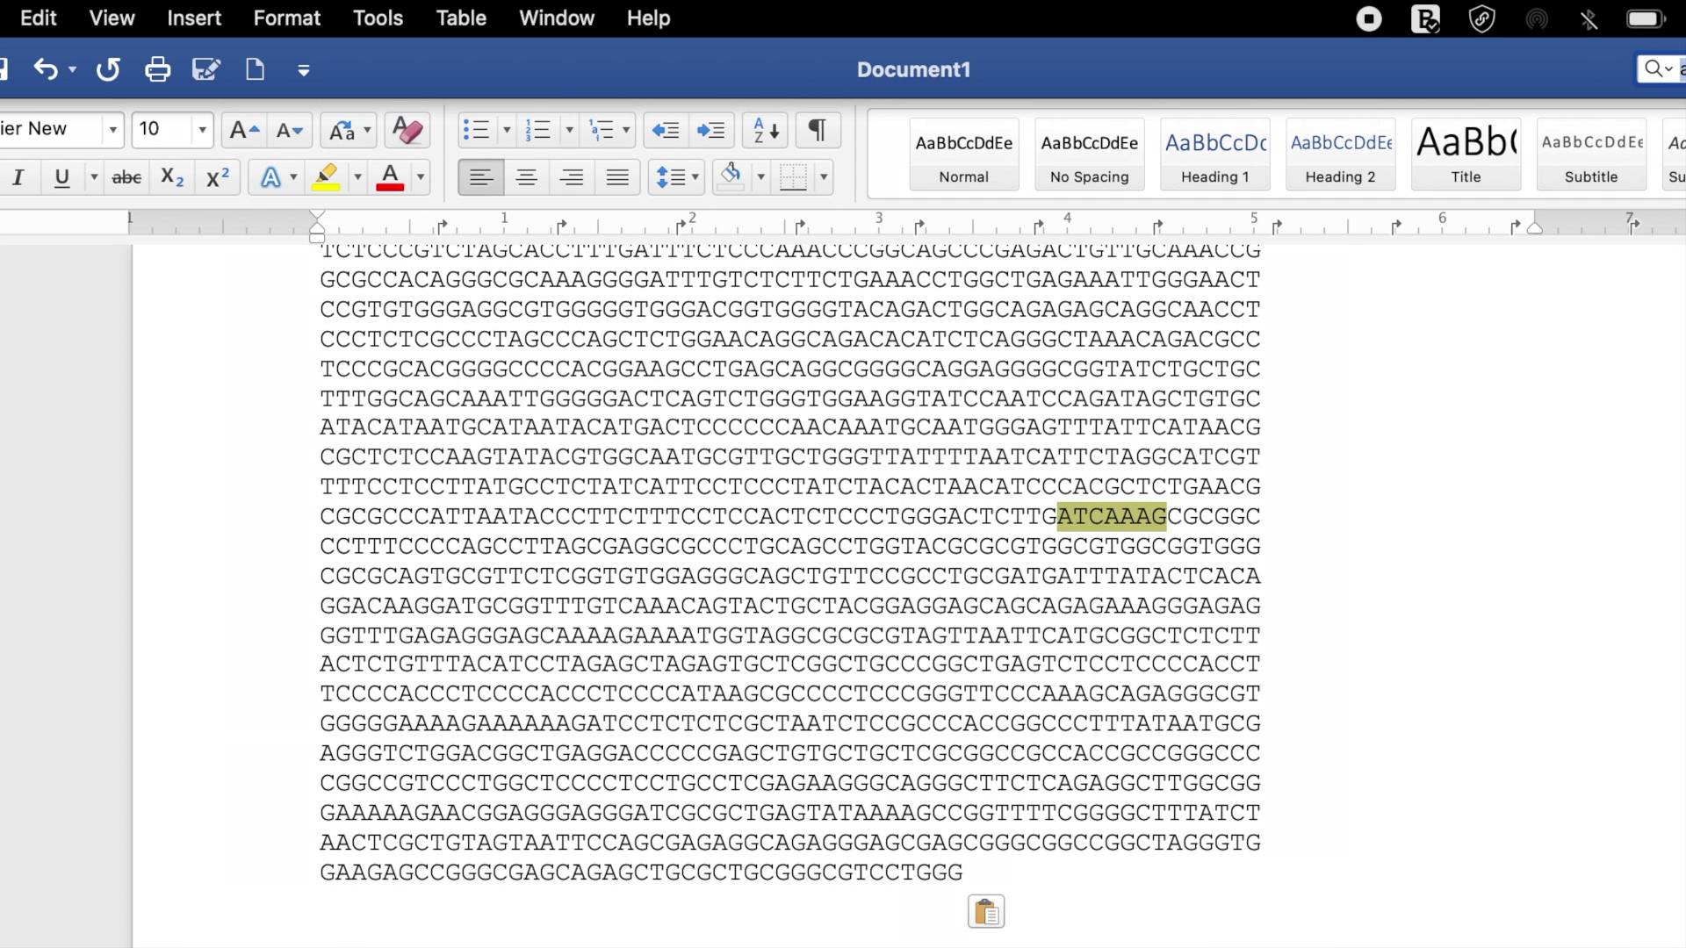
left_click(1063, 516)
left_click_drag(1060, 516, 1166, 518)
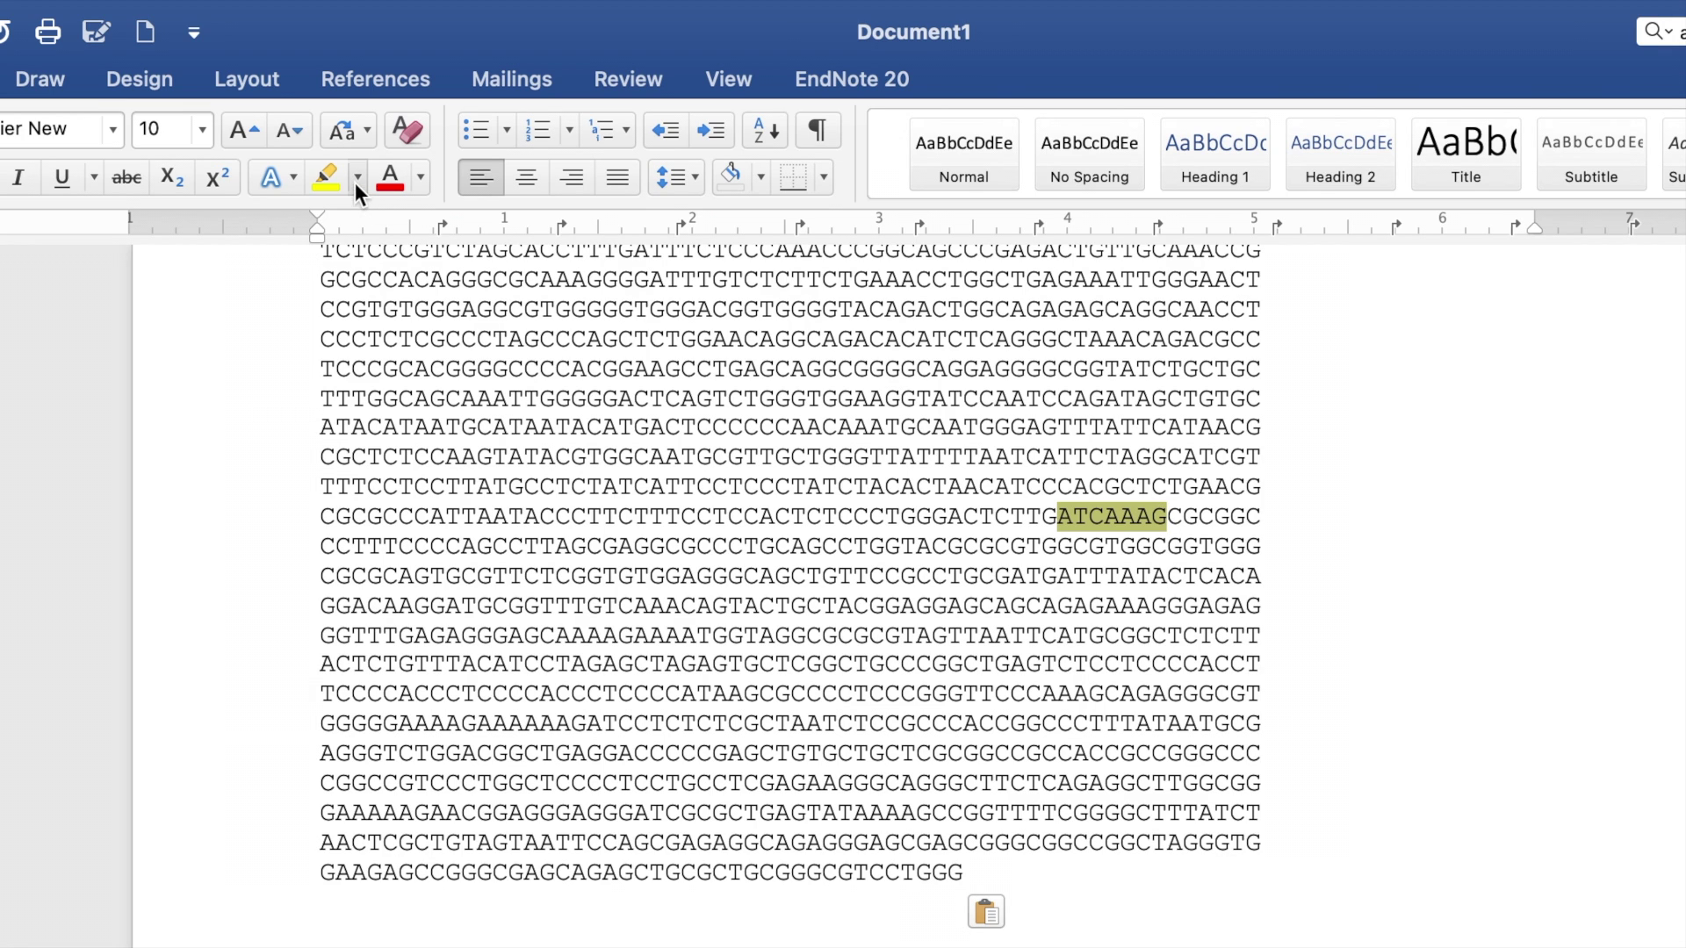
left_click(329, 174)
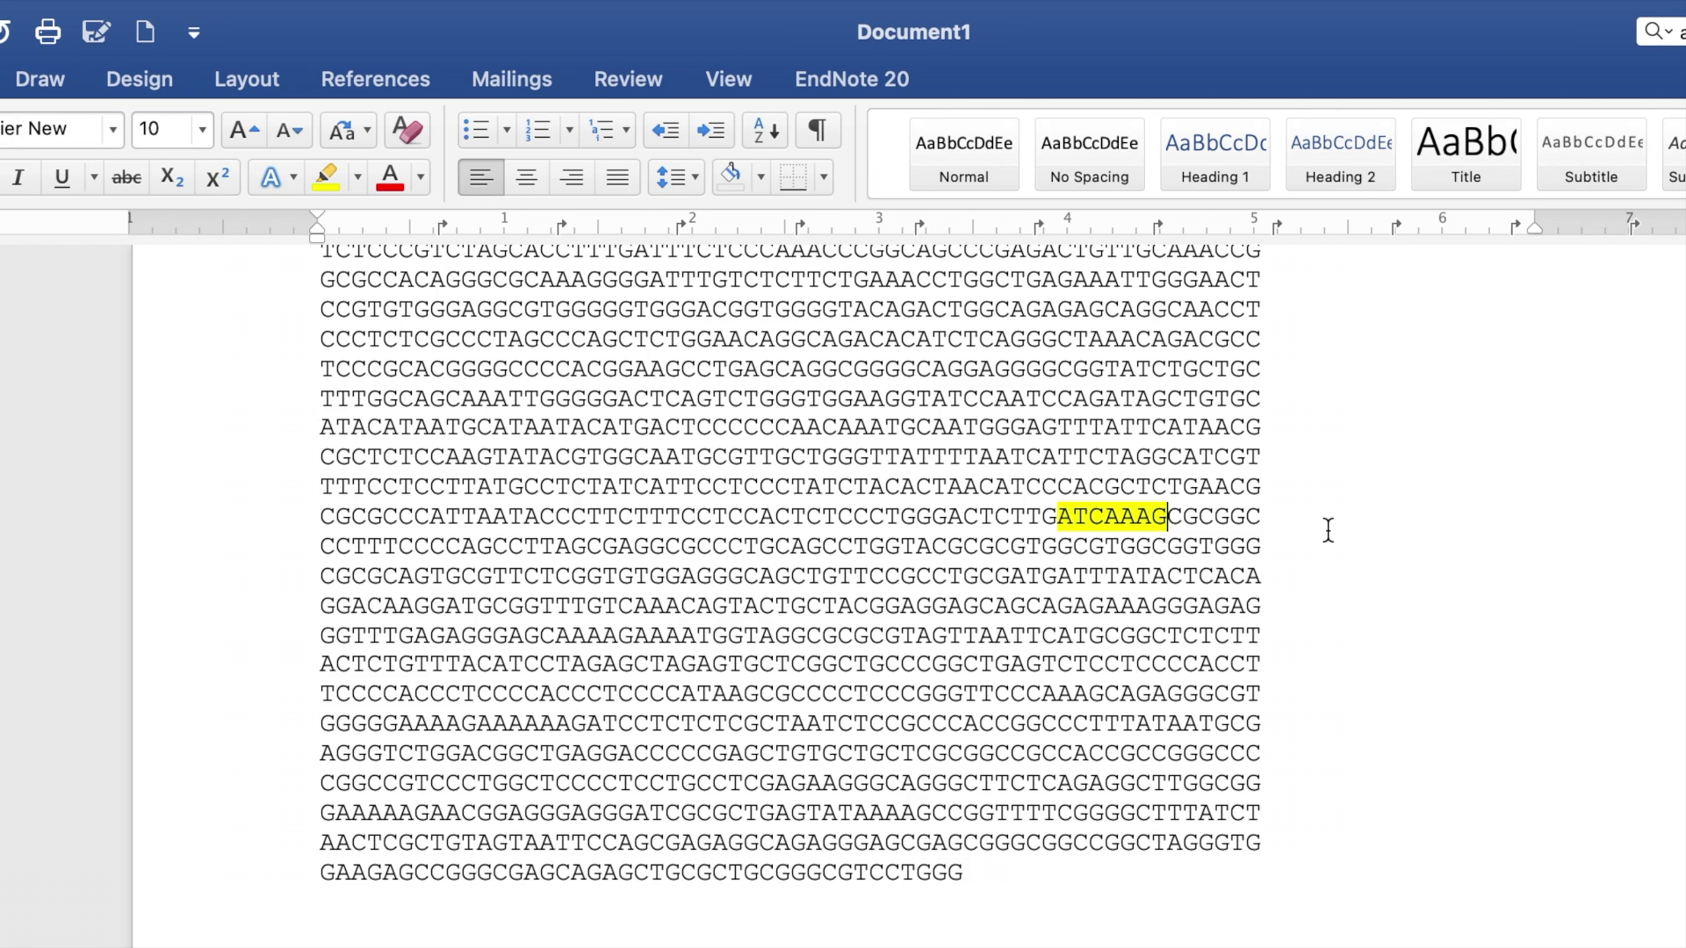
Step: Insert blank lines before and after the seven-line block containing ATCAAAG
scroll(1327, 530, "up", 5)
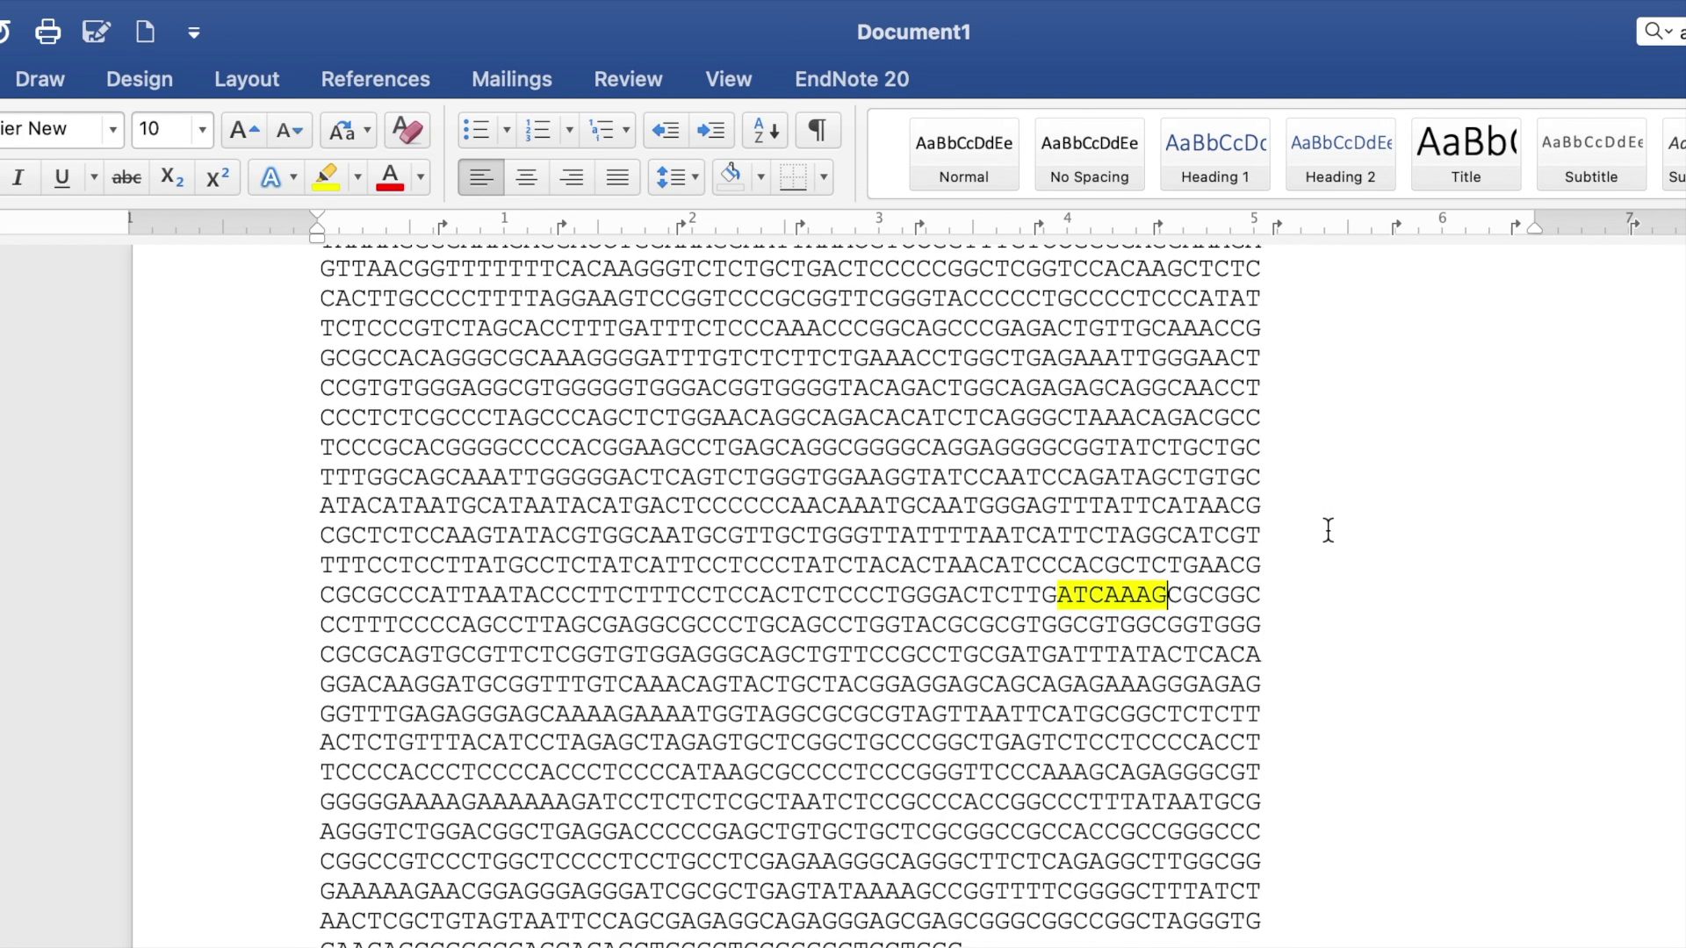
scroll(1328, 530, "up", 1)
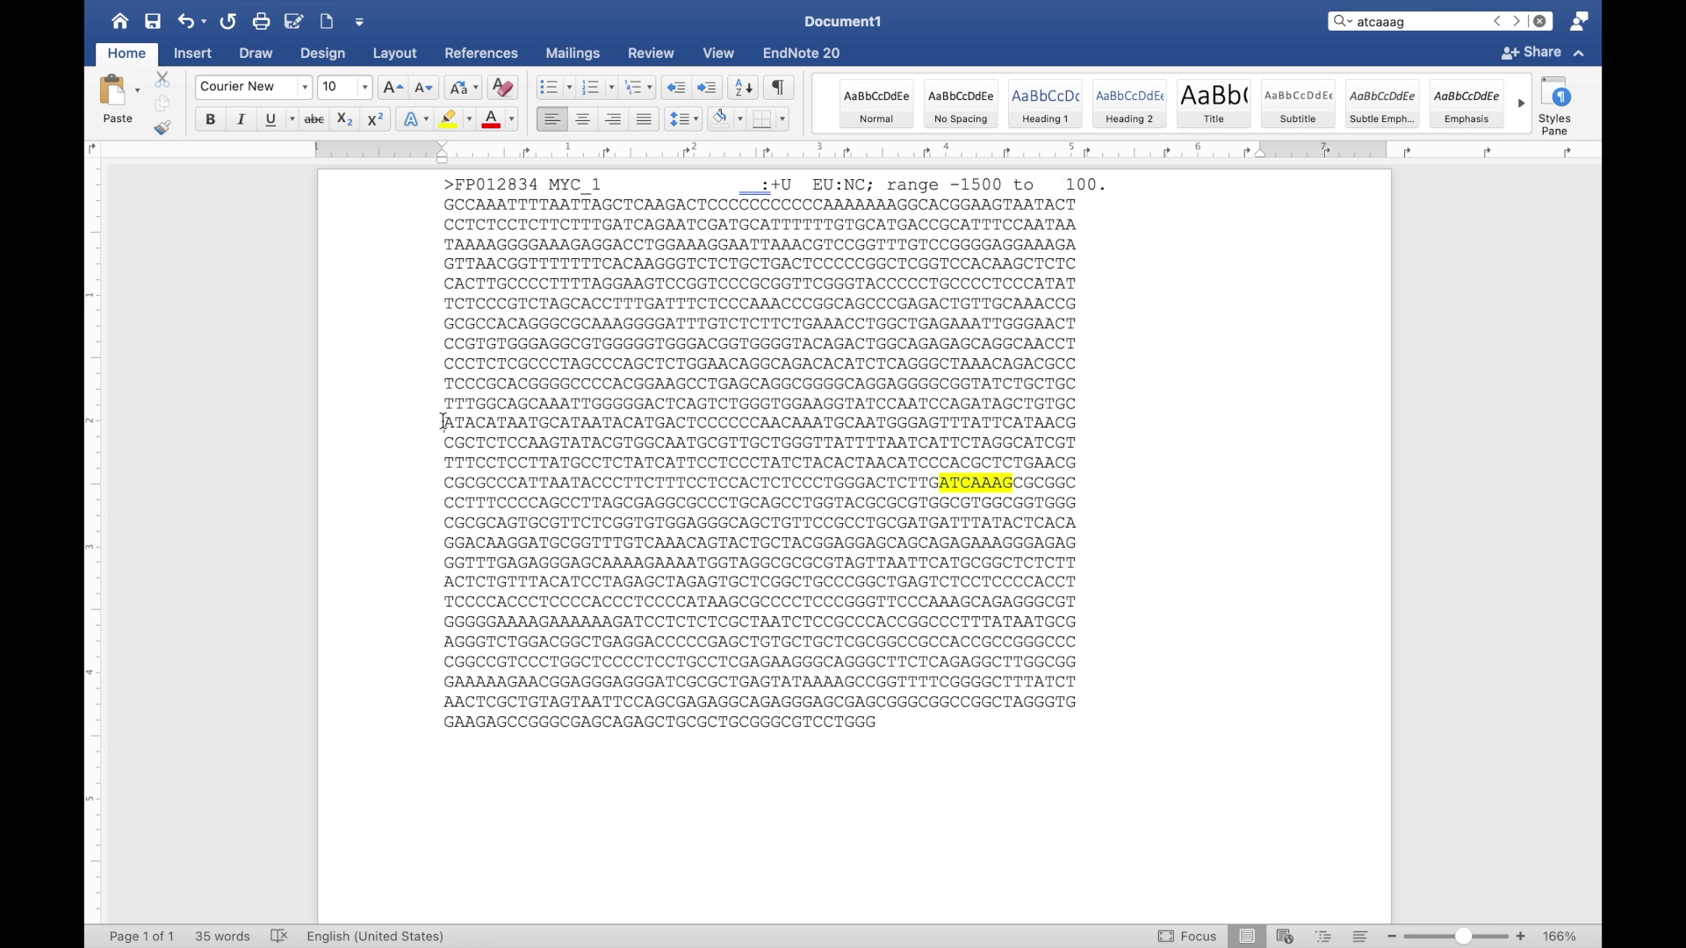
left_click(443, 422)
key("Return")
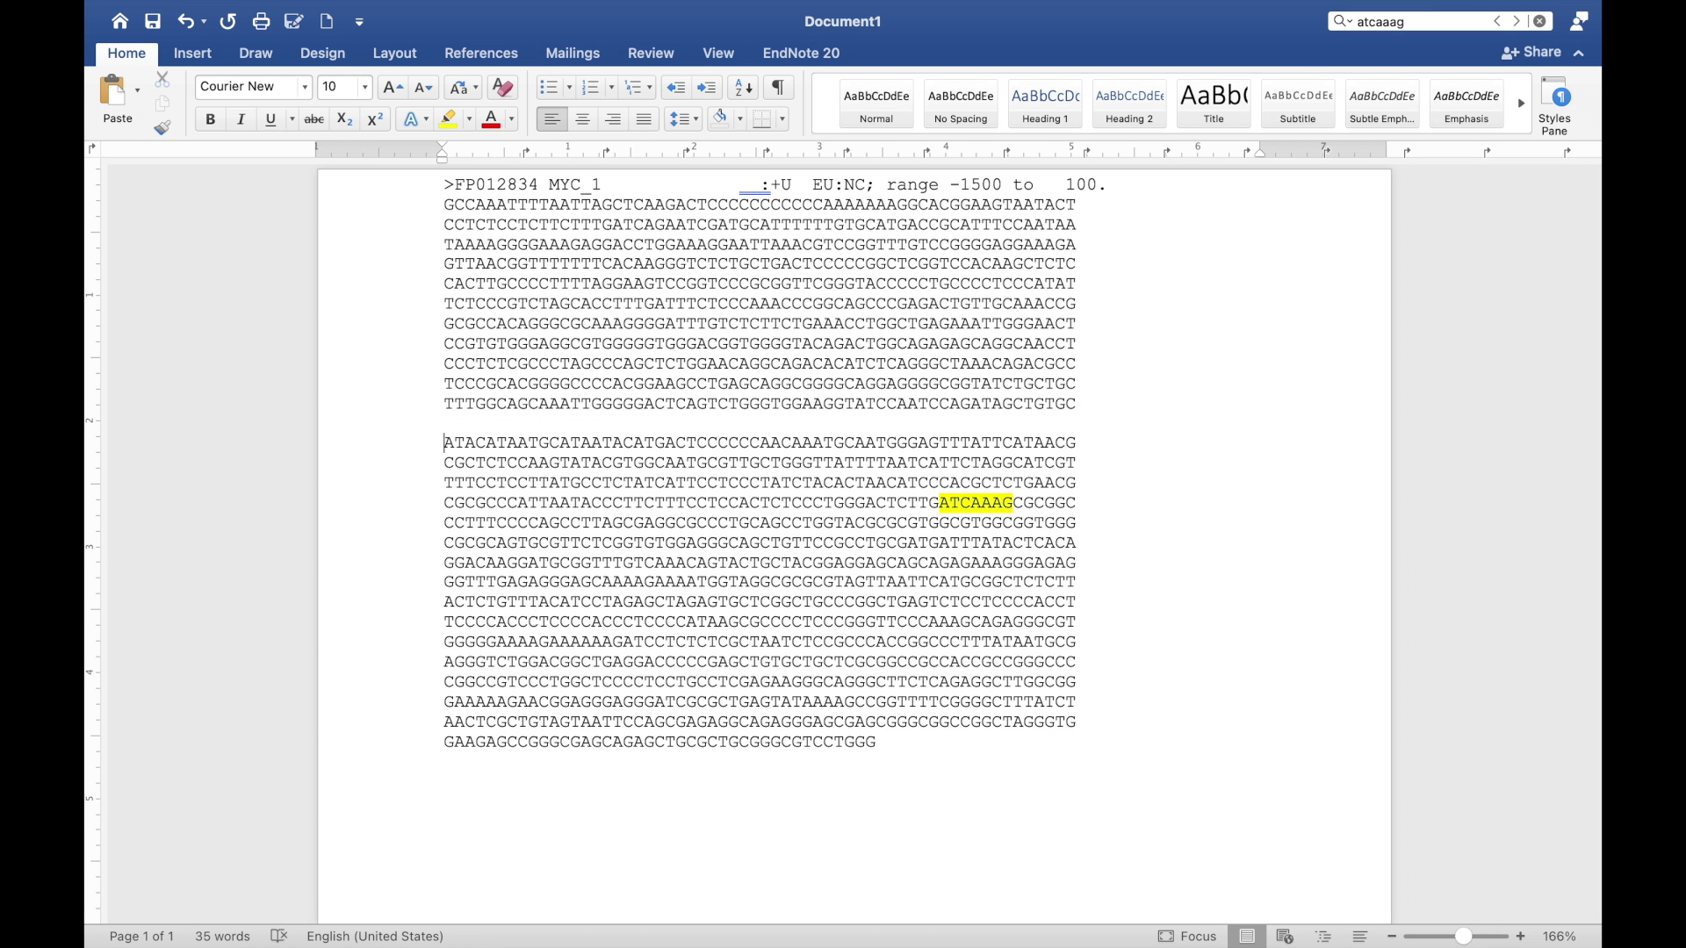
key("Return")
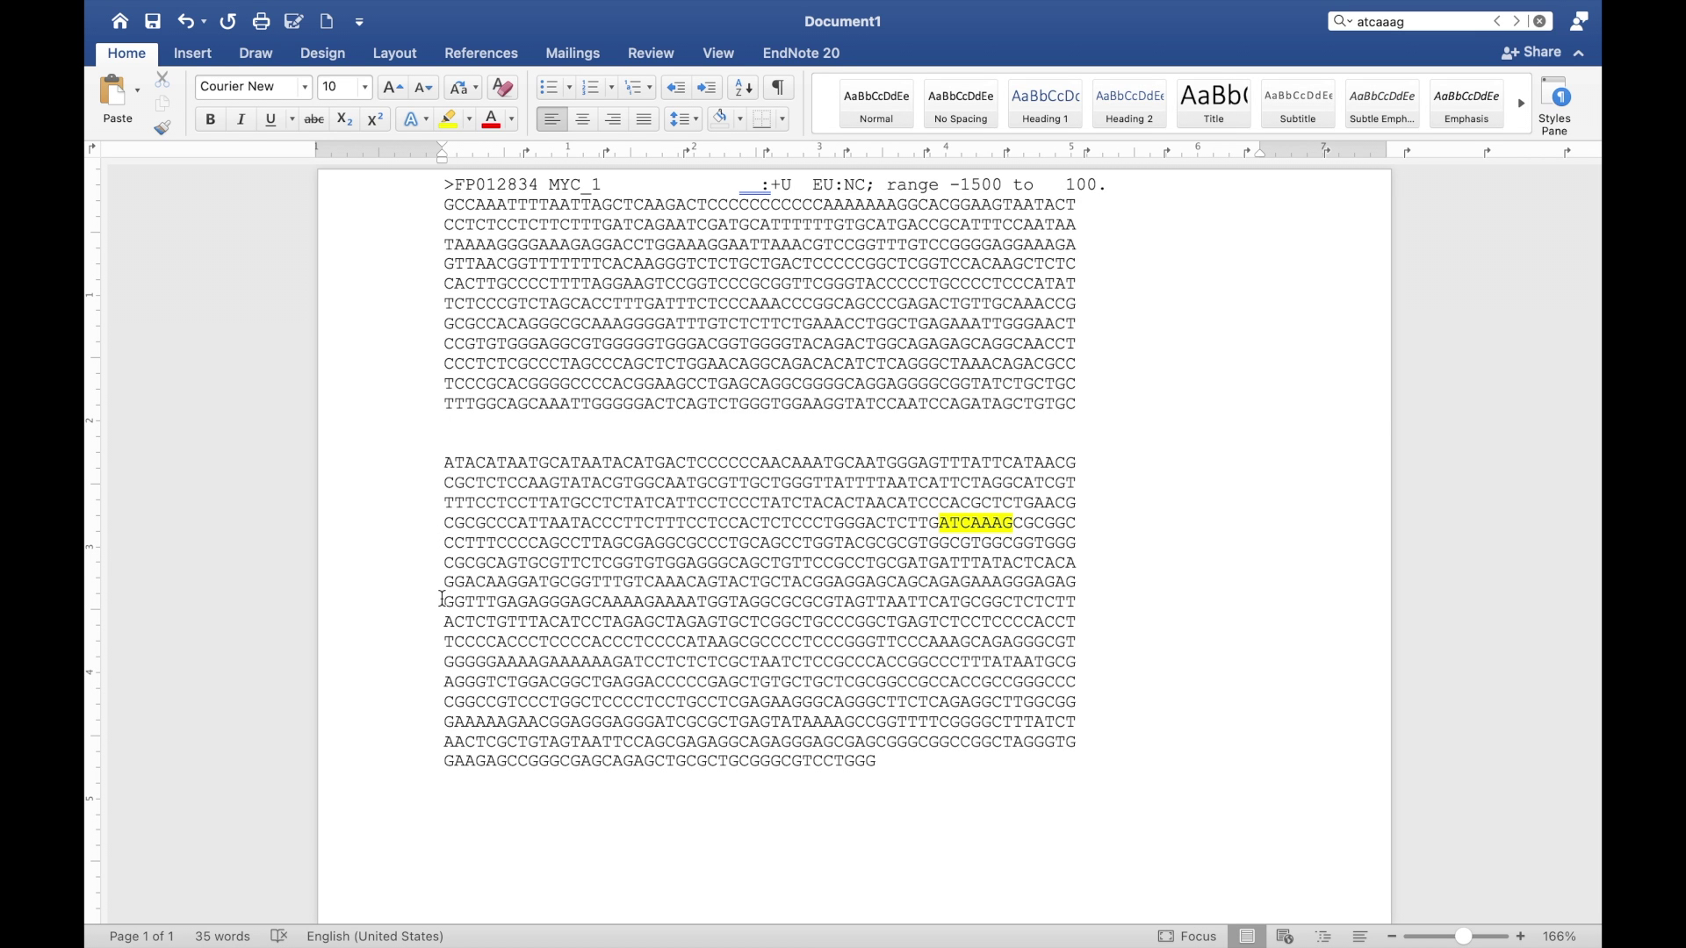
left_click(443, 601)
key("Return")
key("Return")
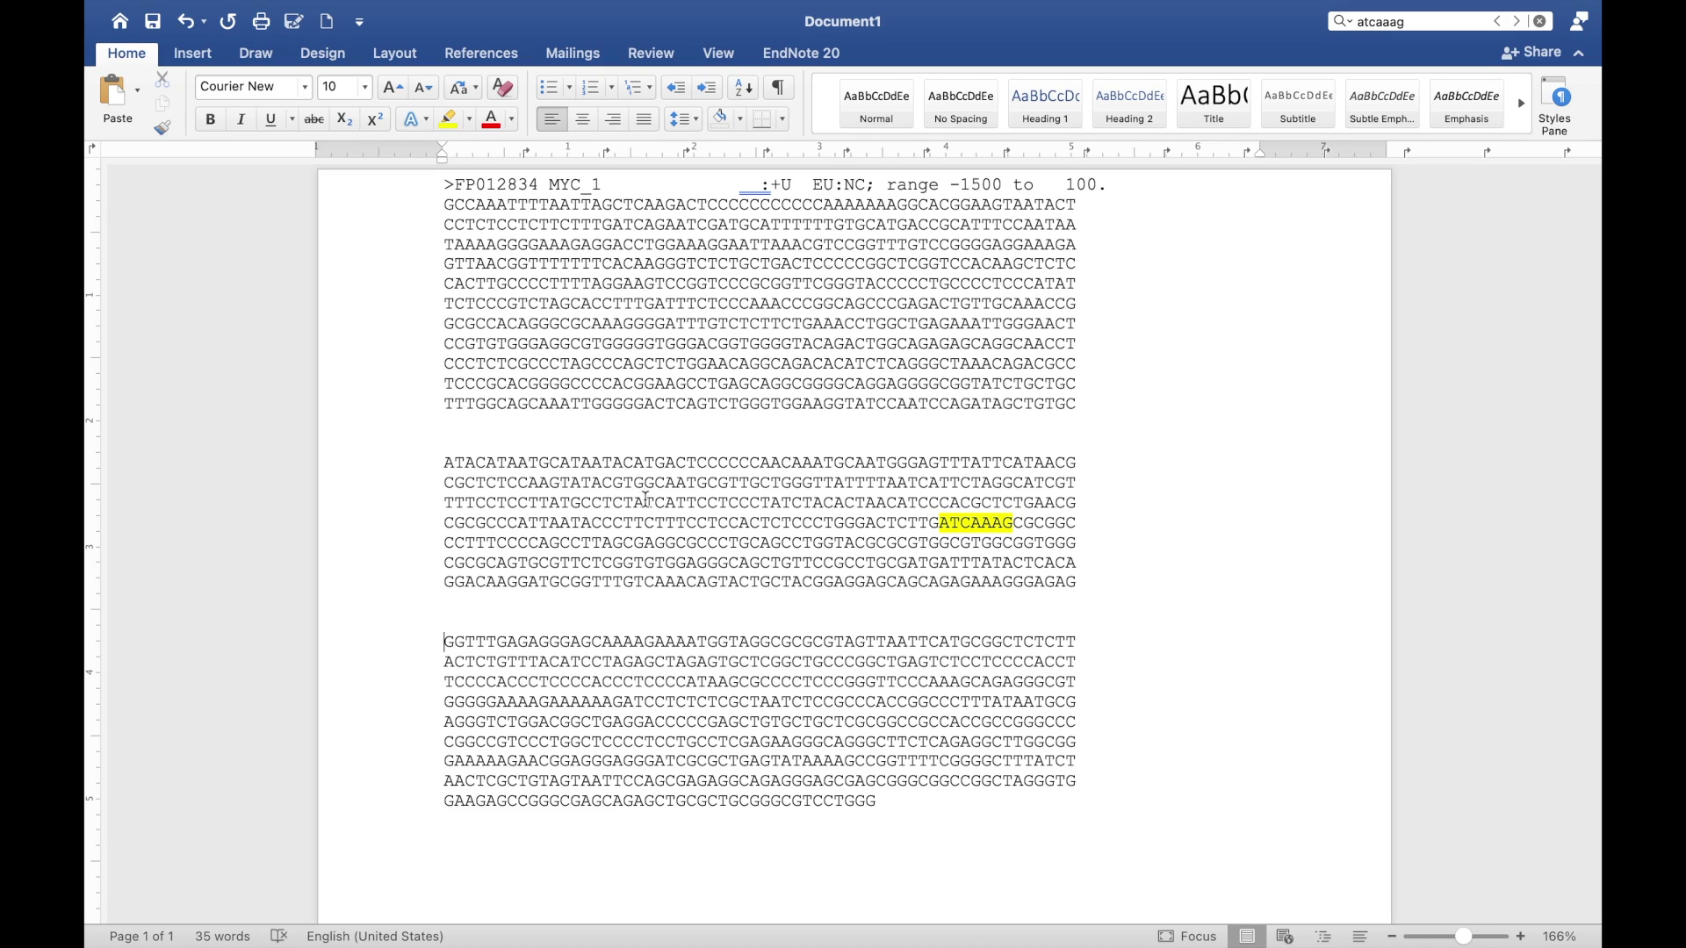
Step: Copy the seven-line middle sequence block that contains ATCAAAG
triple_click(598, 498)
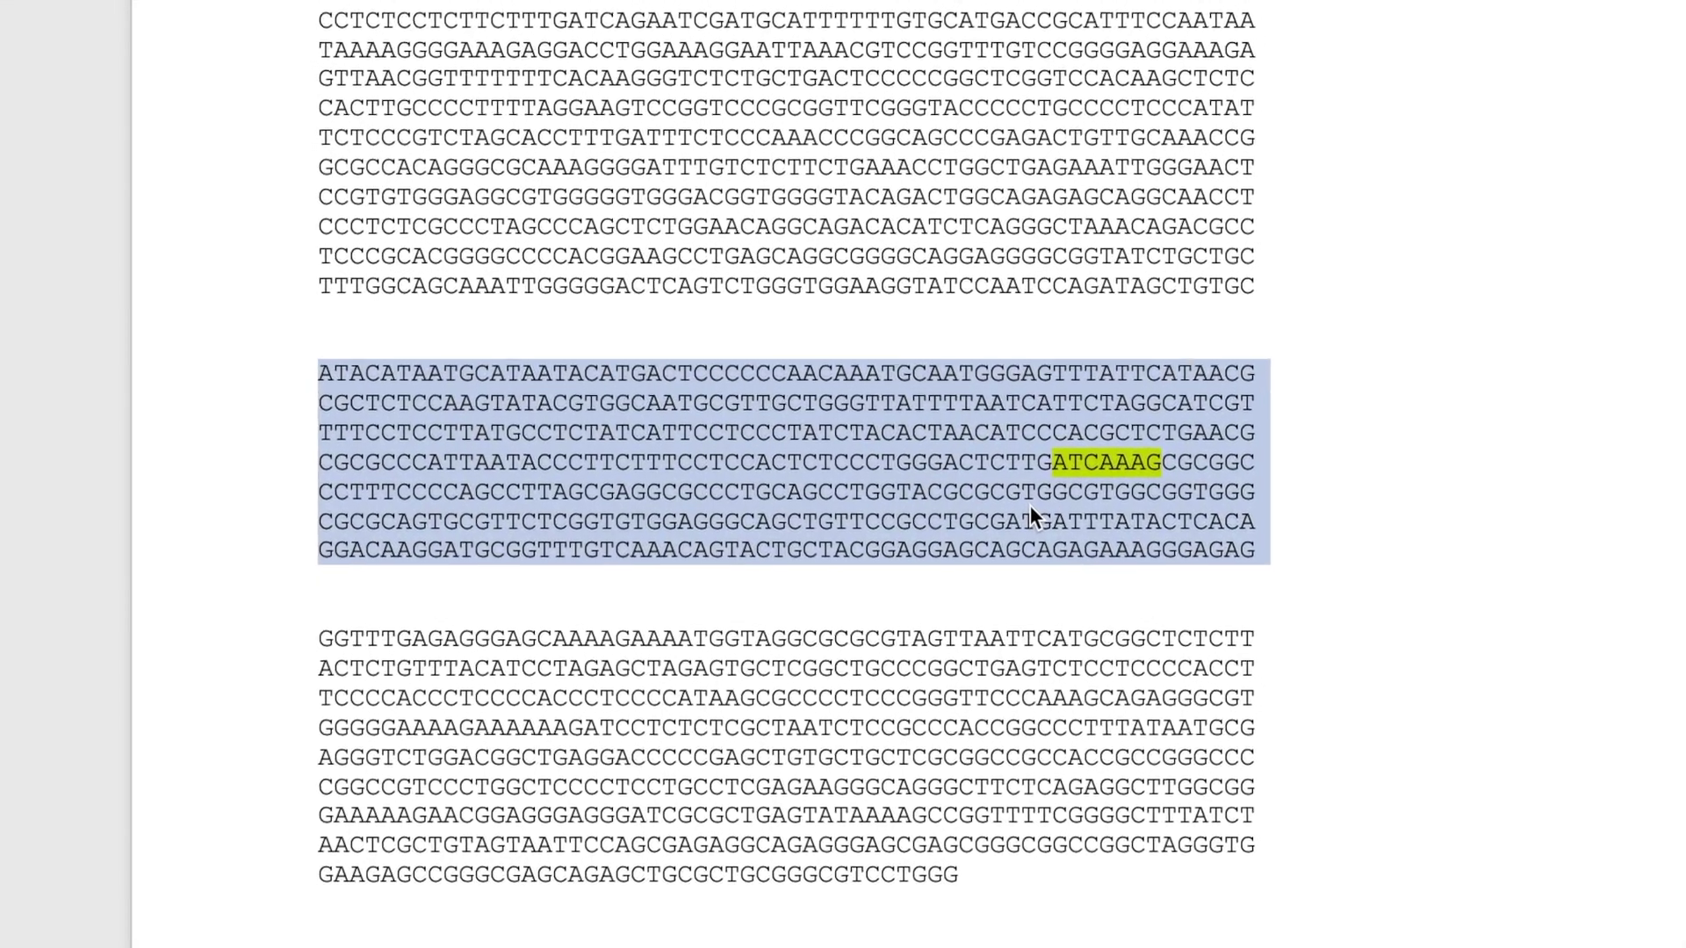
right_click(997, 549)
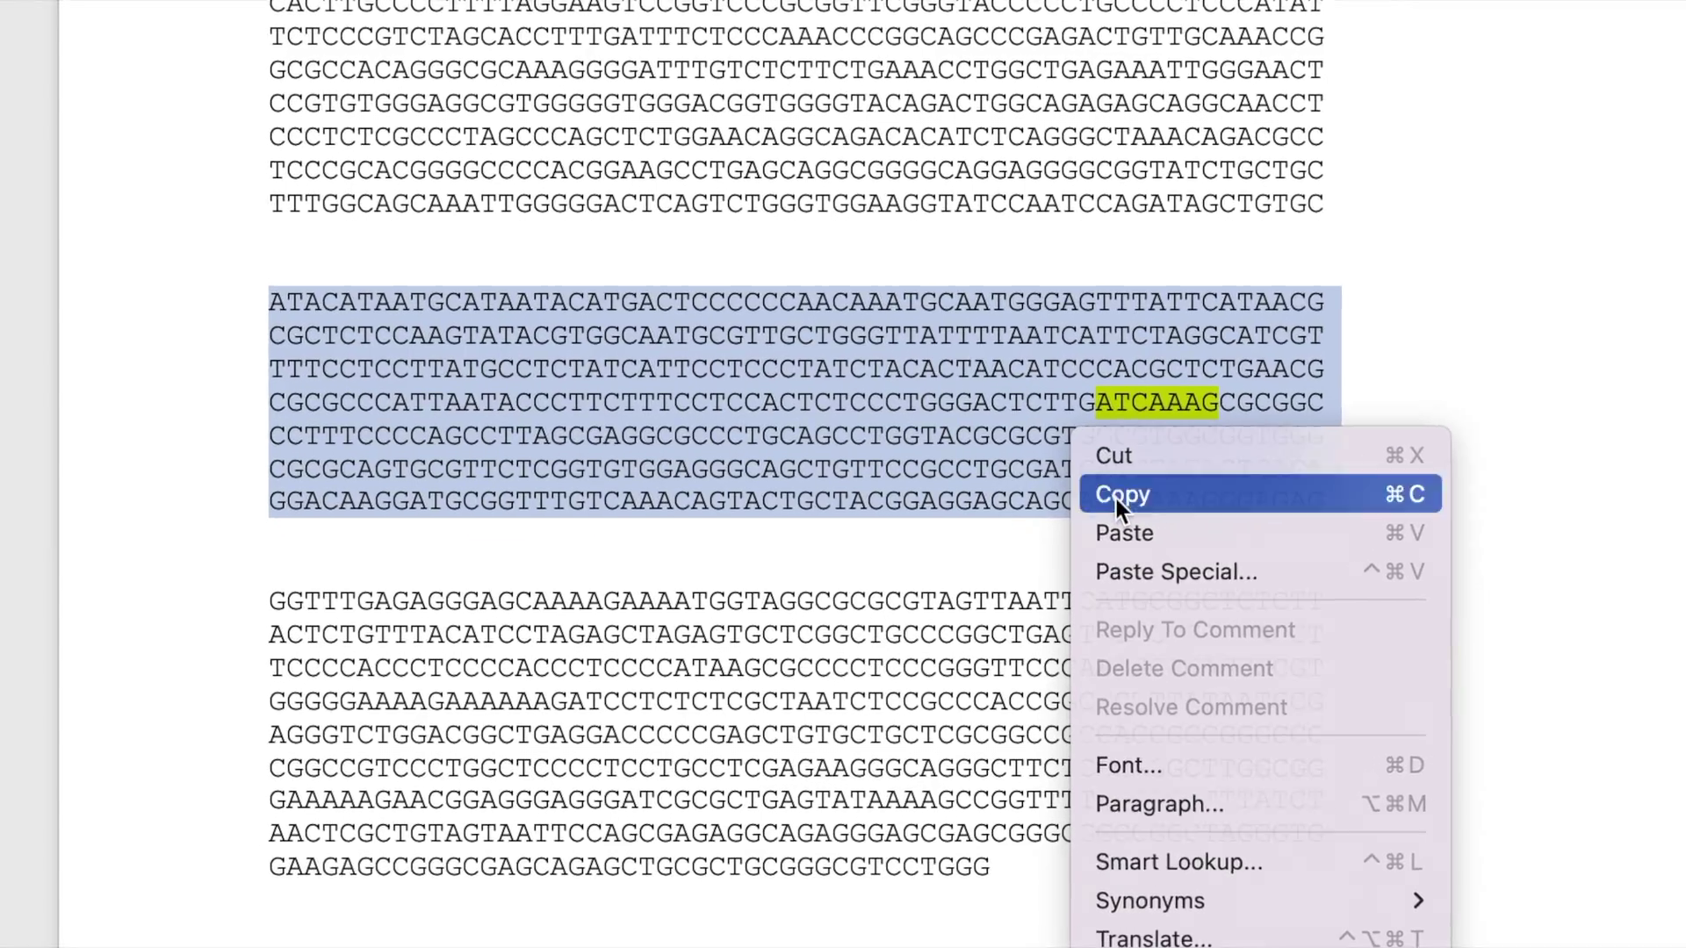
left_click(1087, 528)
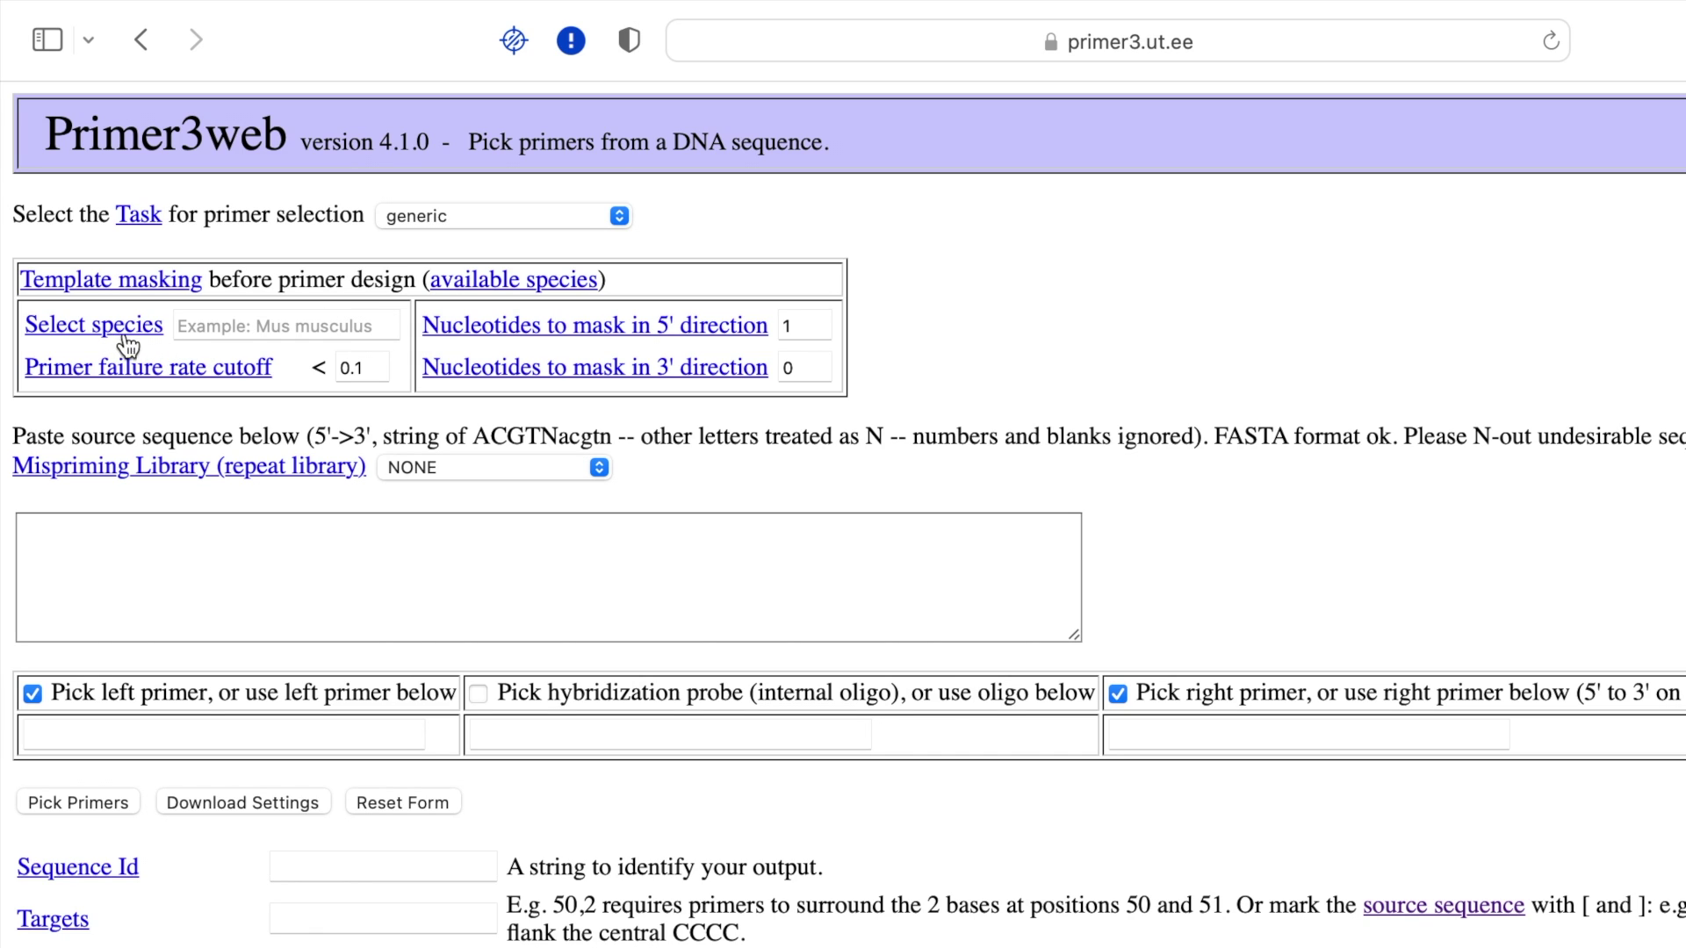
Step: Set the species to Homo sapiens
left_click(202, 325)
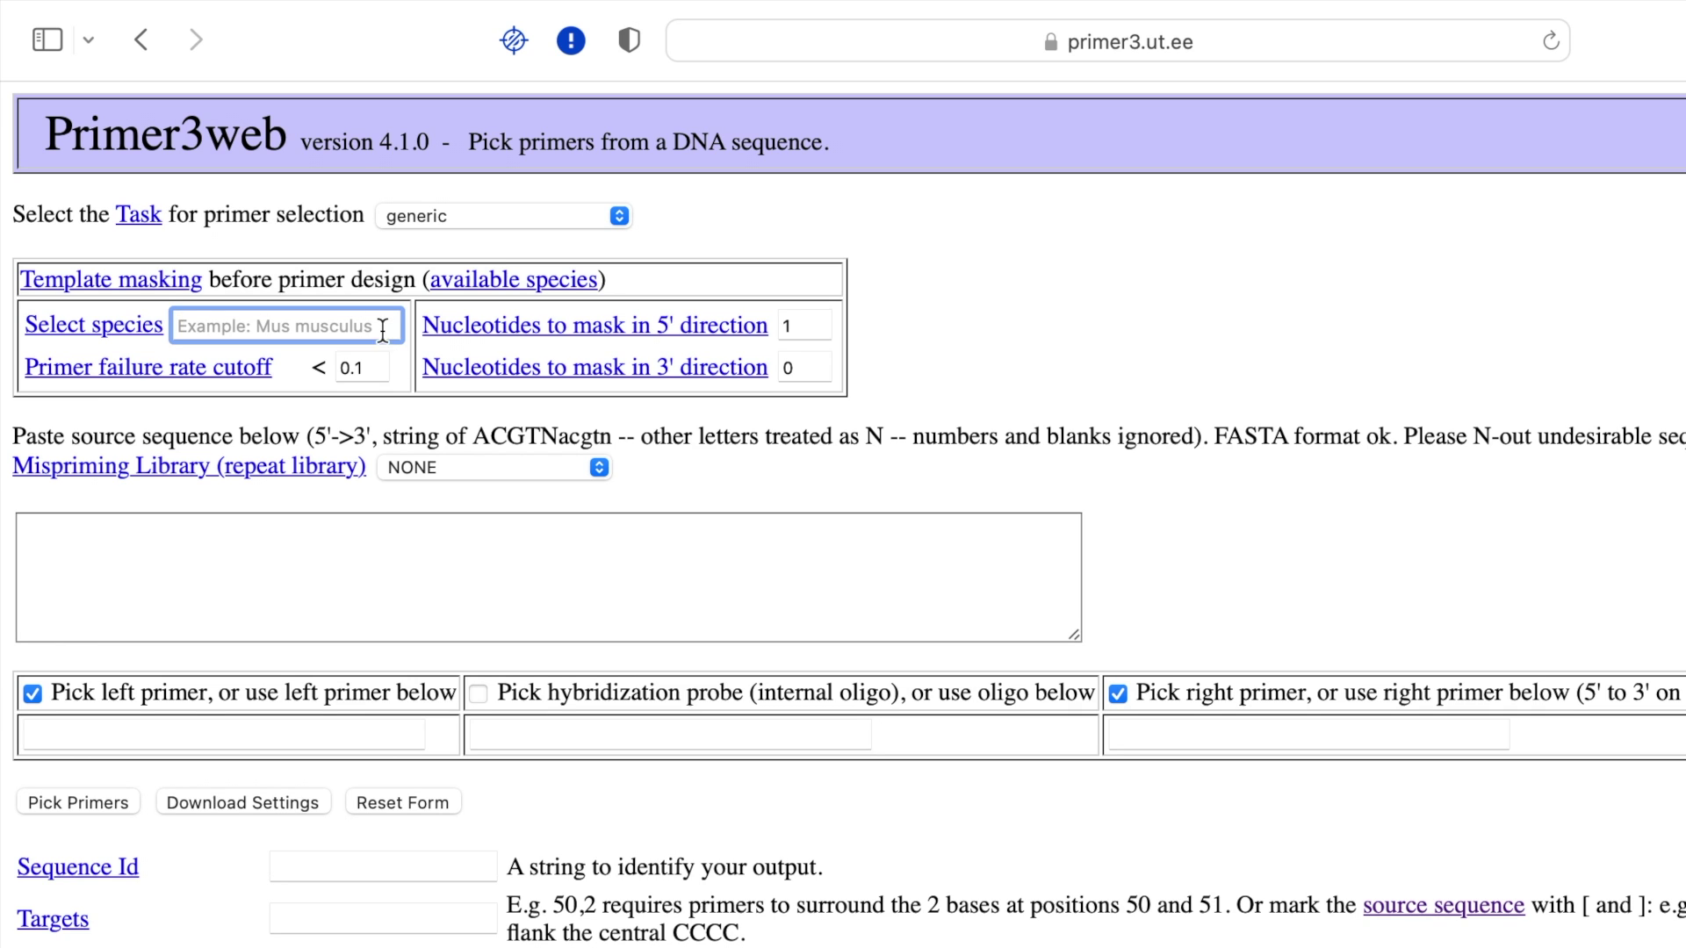
type("homo")
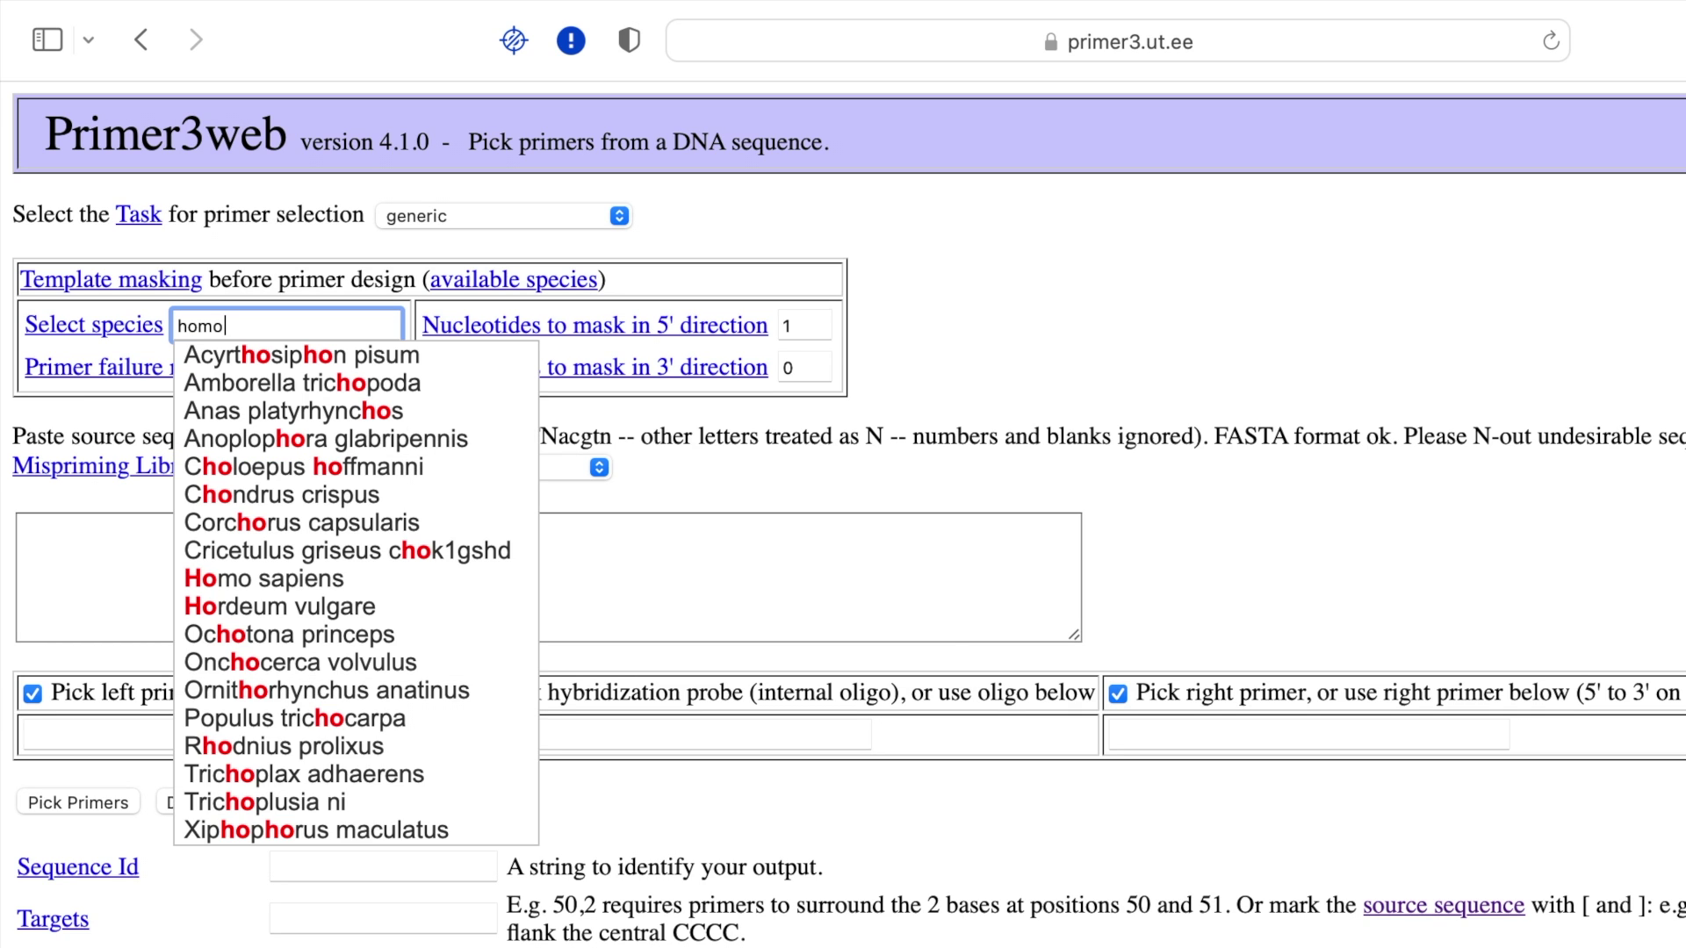
left_click(358, 355)
Step: Enter a >Myc FASTA header and paste the sequence block below it
left_click(166, 549)
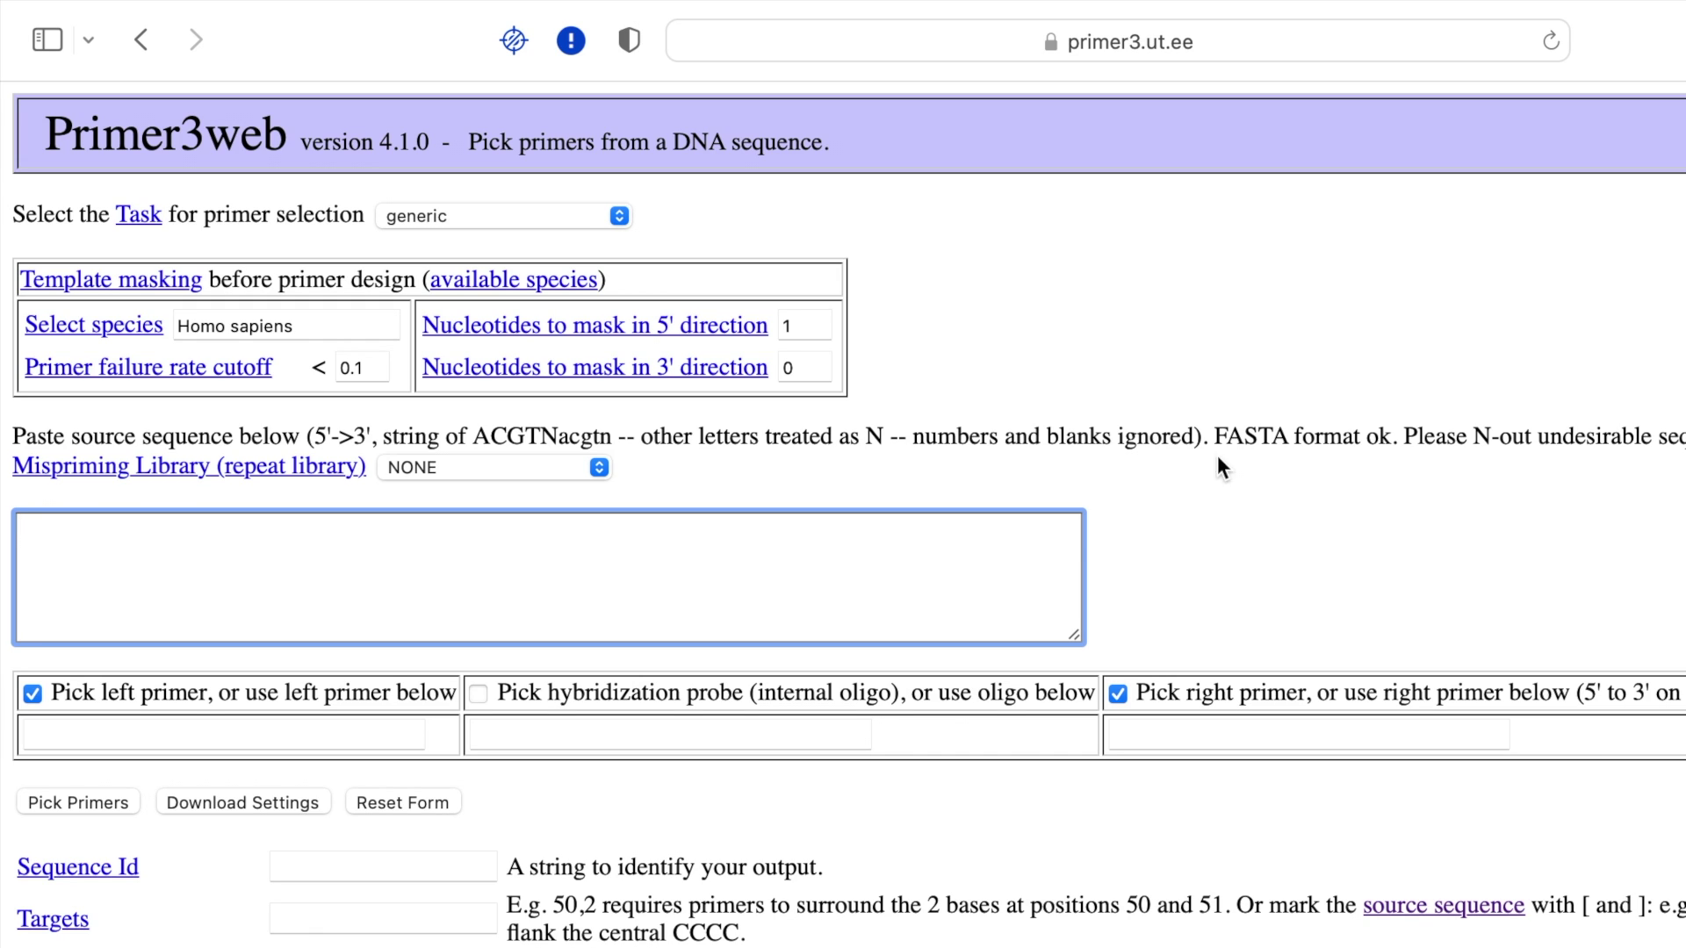
left_click_drag(1213, 436, 1396, 448)
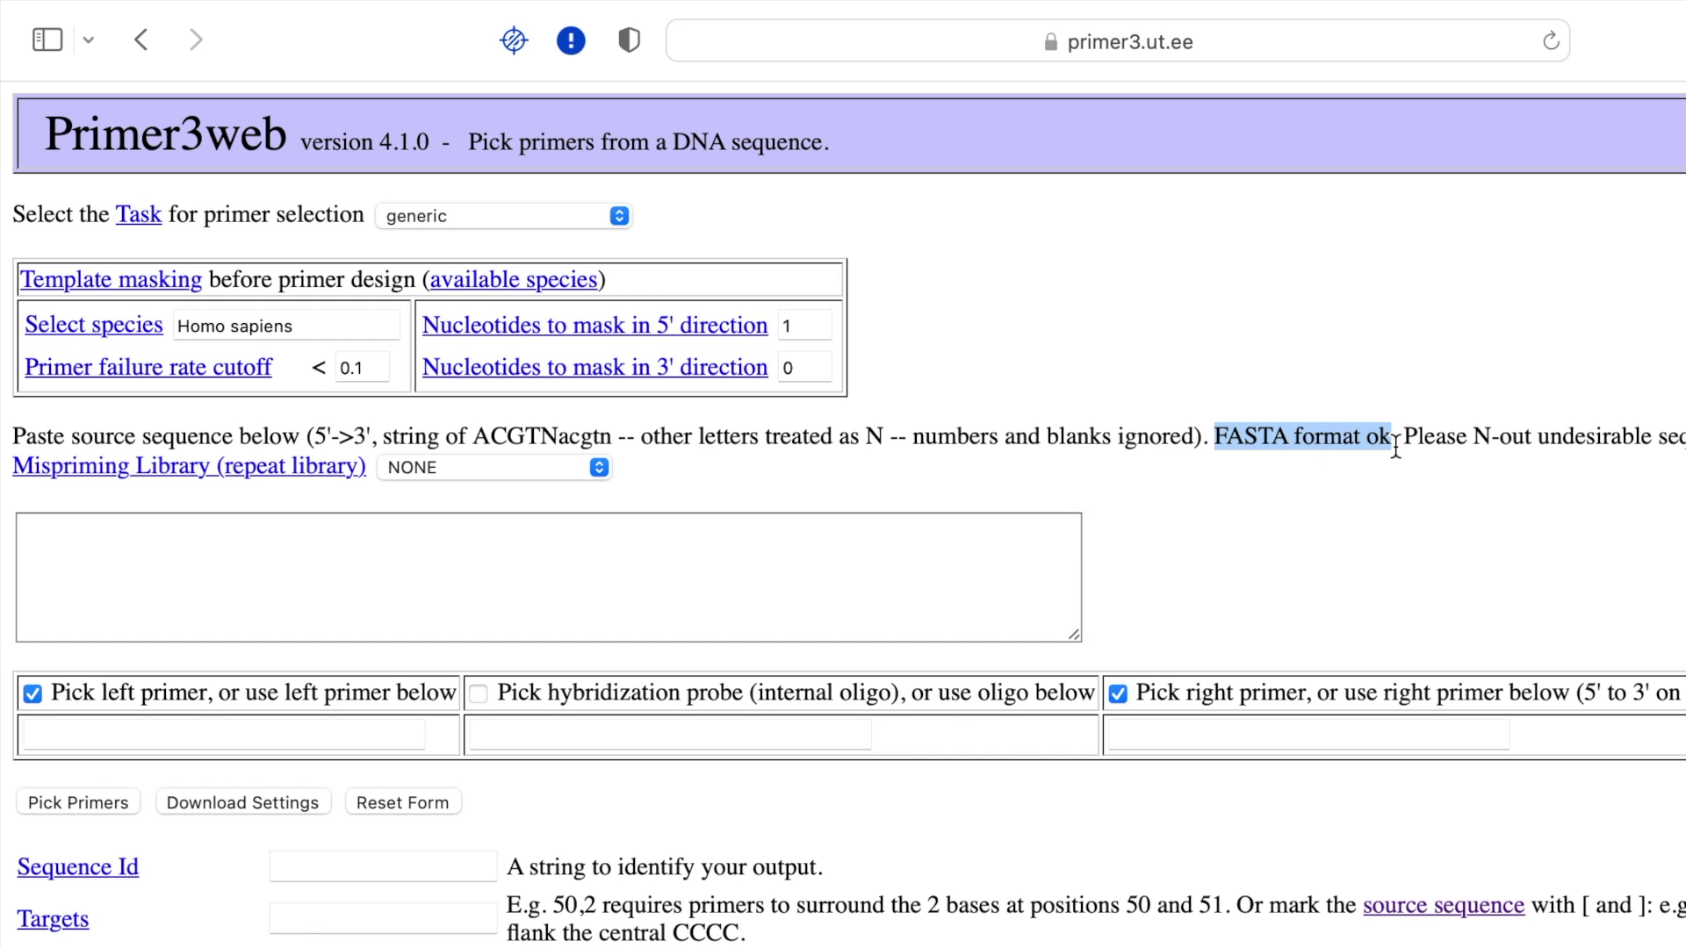
left_click(722, 558)
type(">Myc")
key("Return")
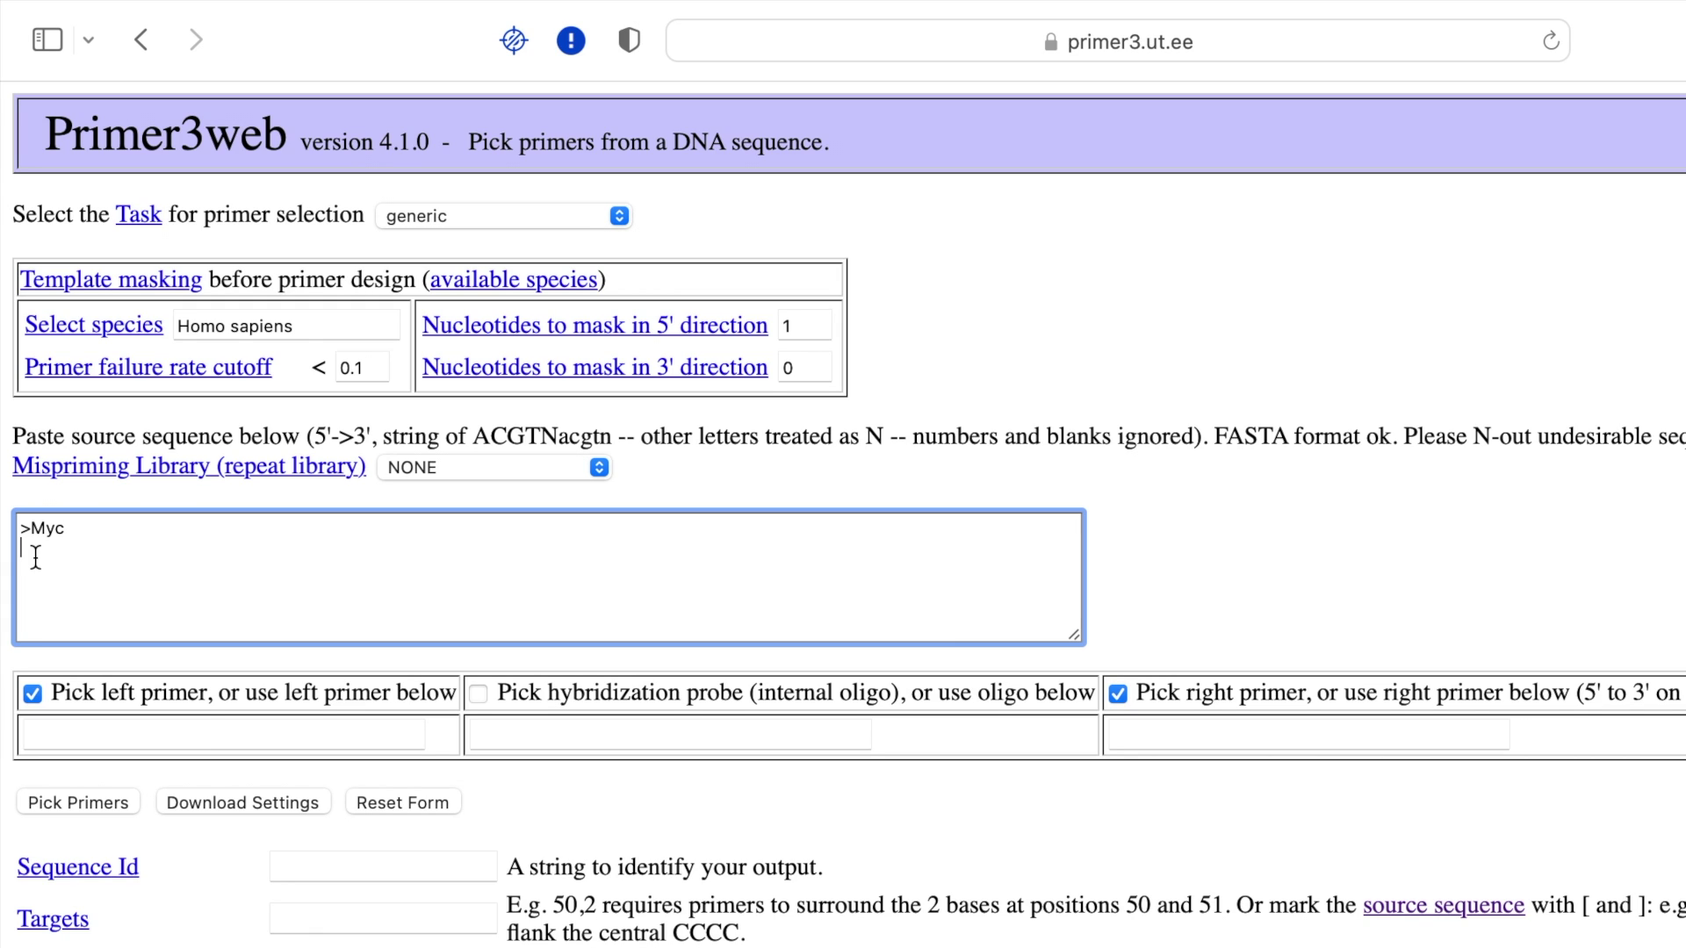
right_click(34, 556)
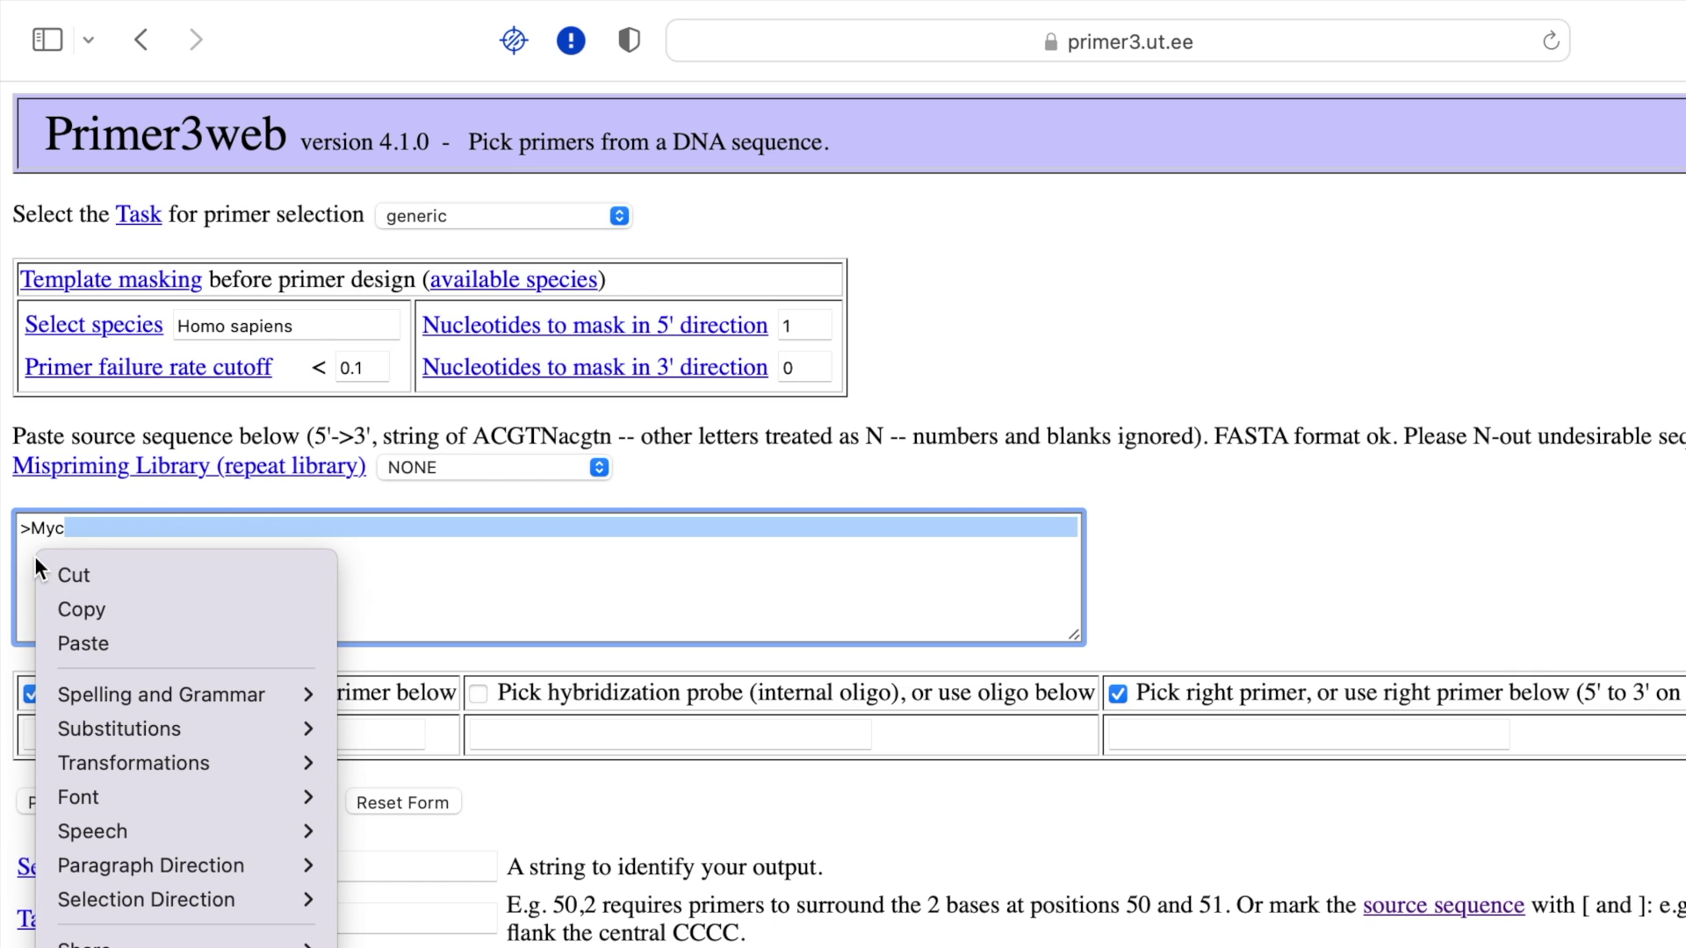
left_click(156, 645)
scroll(54, 532, "up", 5)
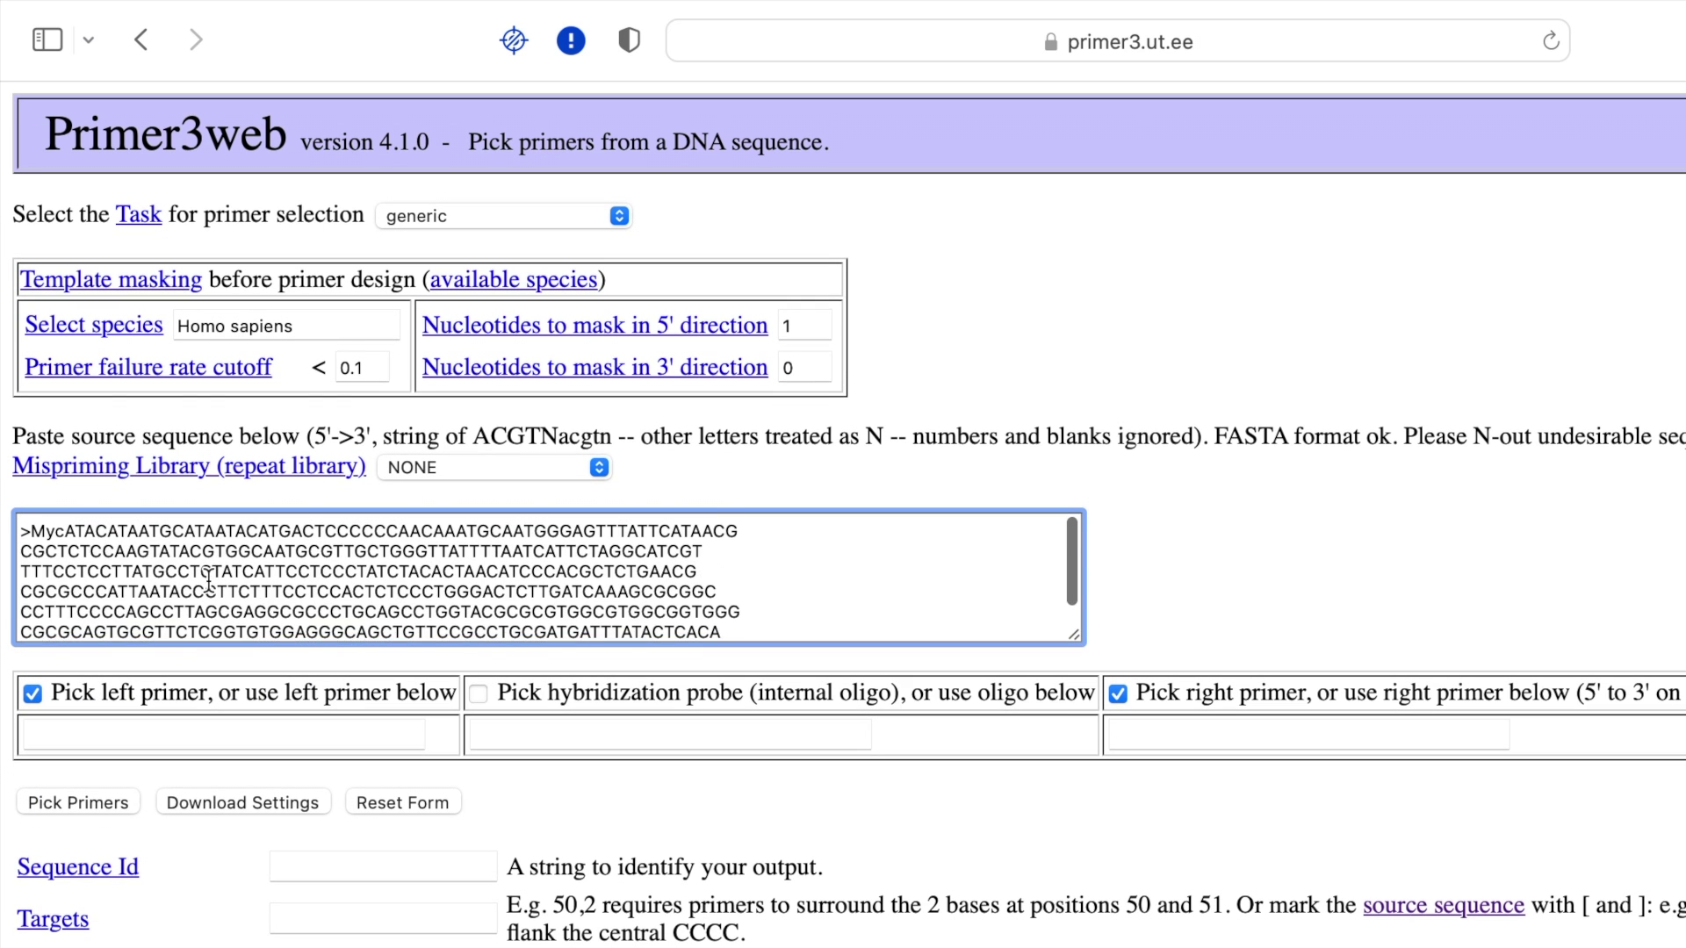
left_click(58, 530)
key("Return")
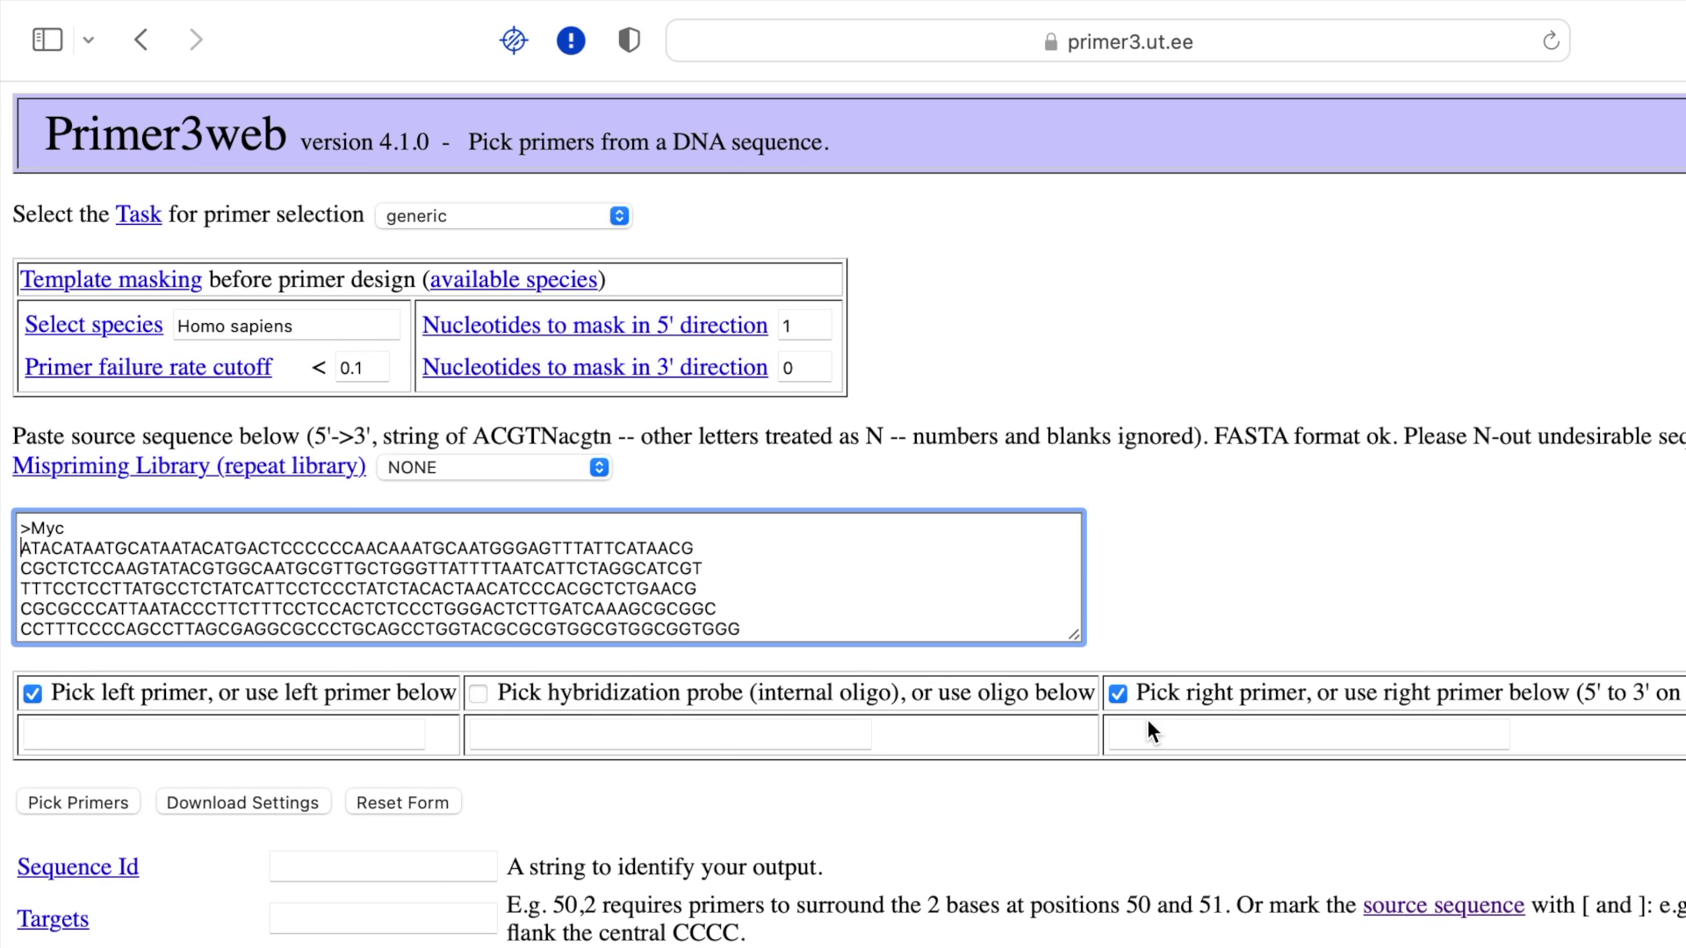
Step: Wrap the ATCAAAG bases in the source sequence in square brackets
key("super+Tab")
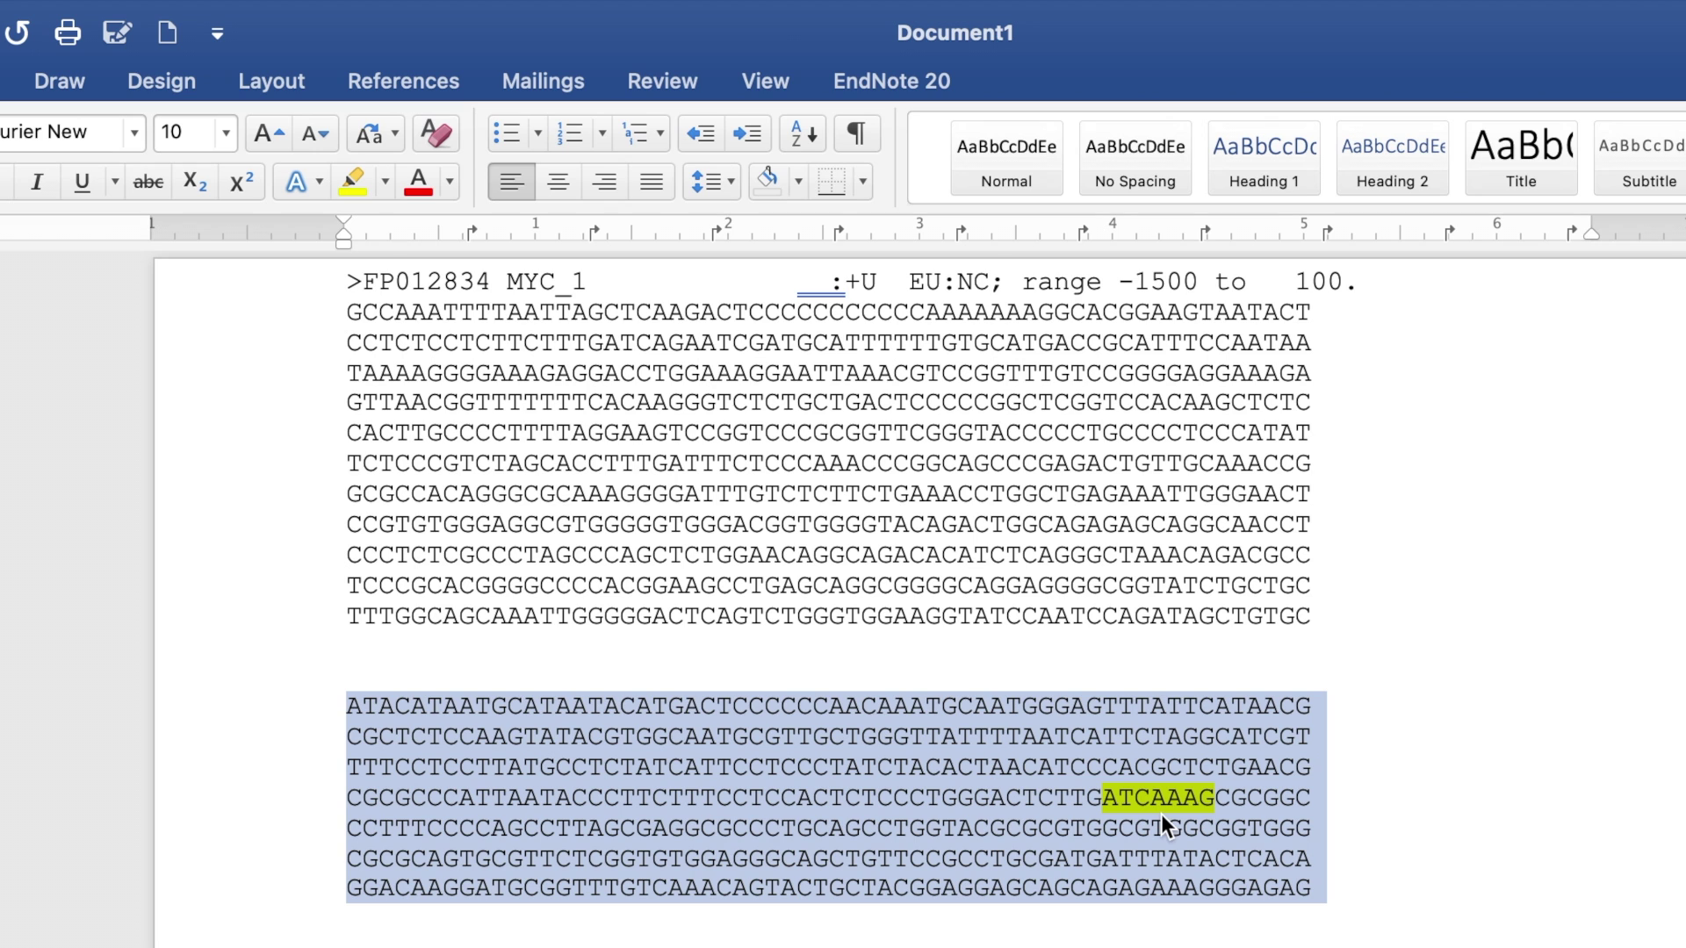
key("super+Tab")
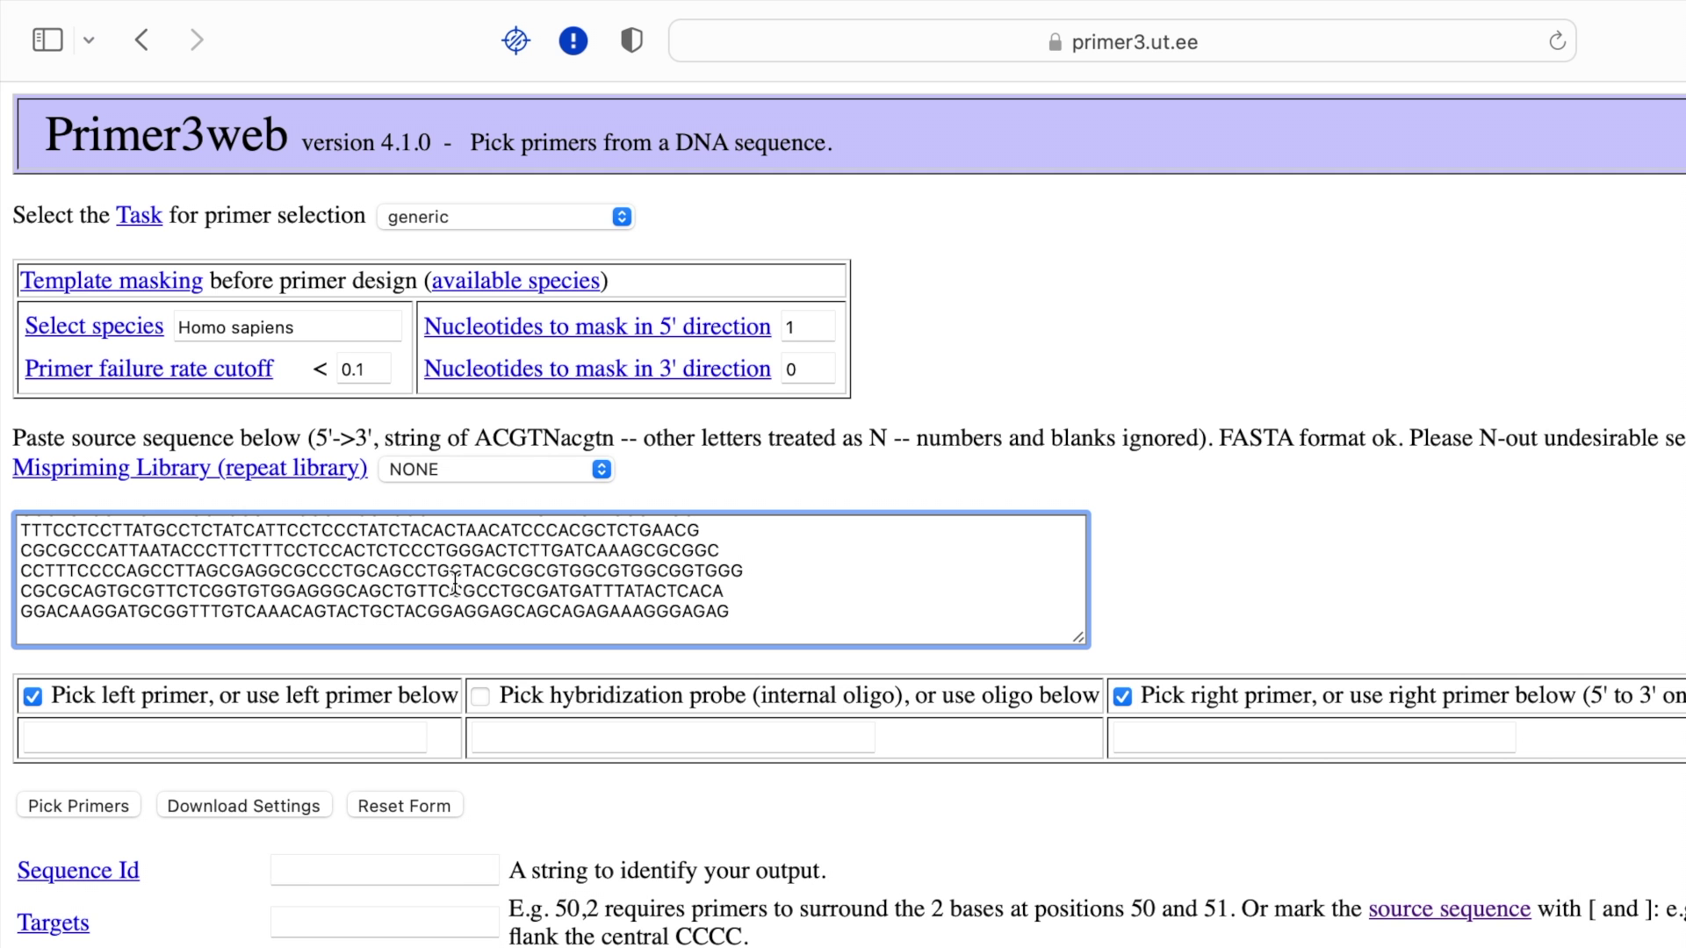
left_click_drag(565, 551, 647, 553)
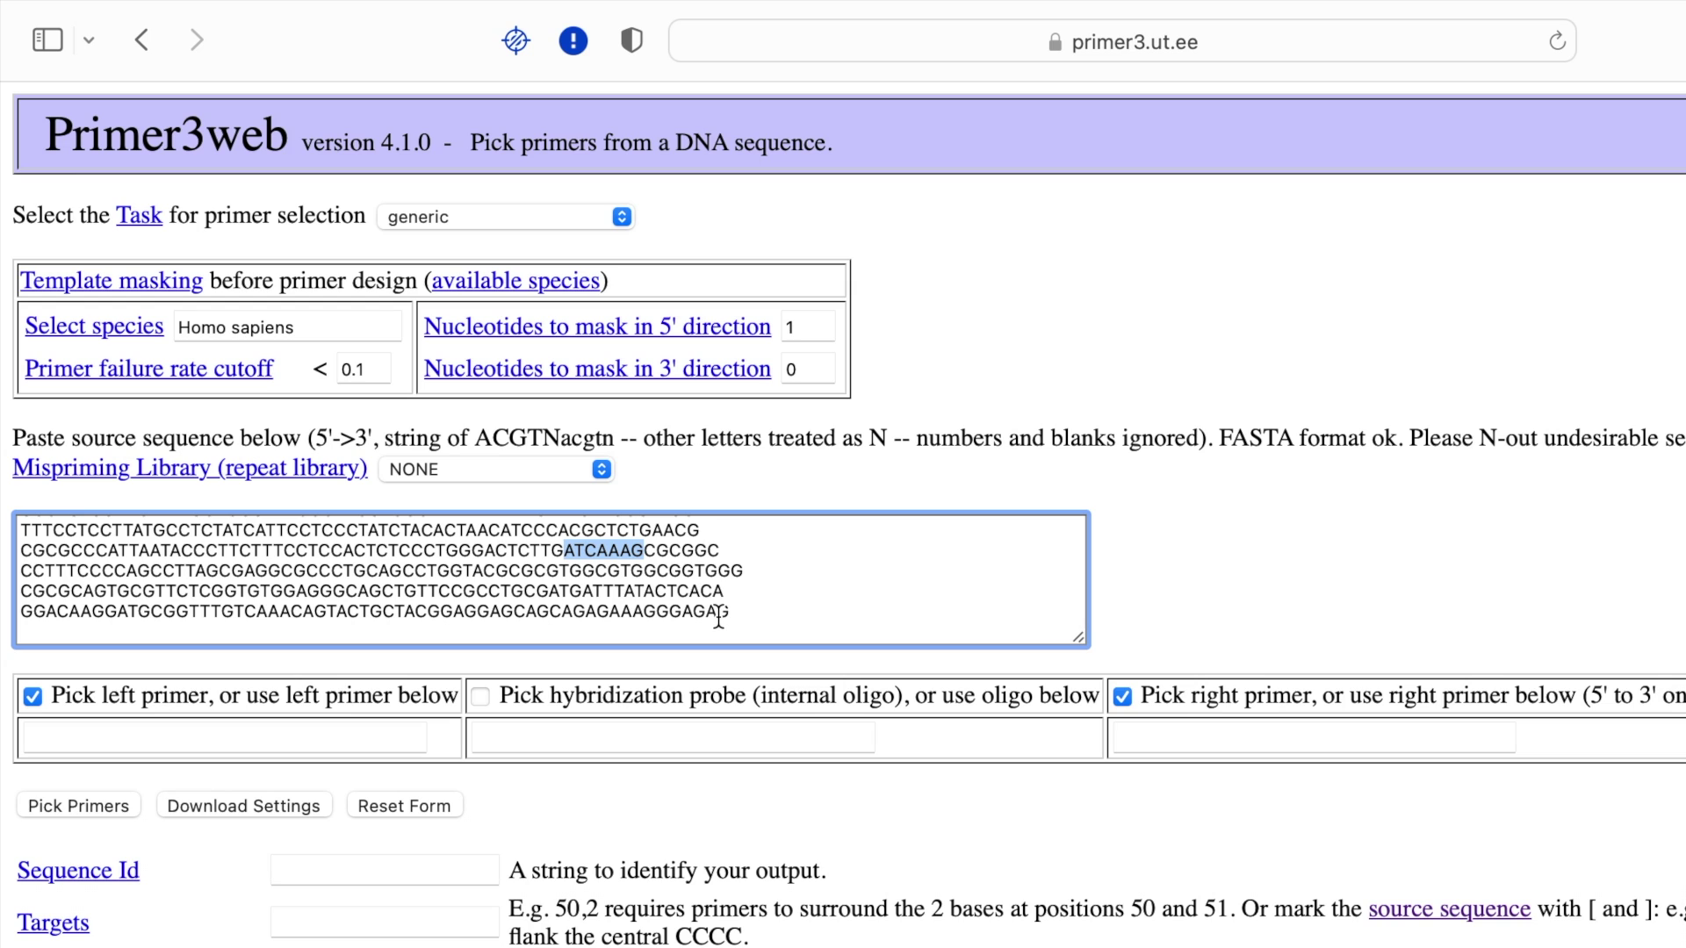
left_click(567, 555)
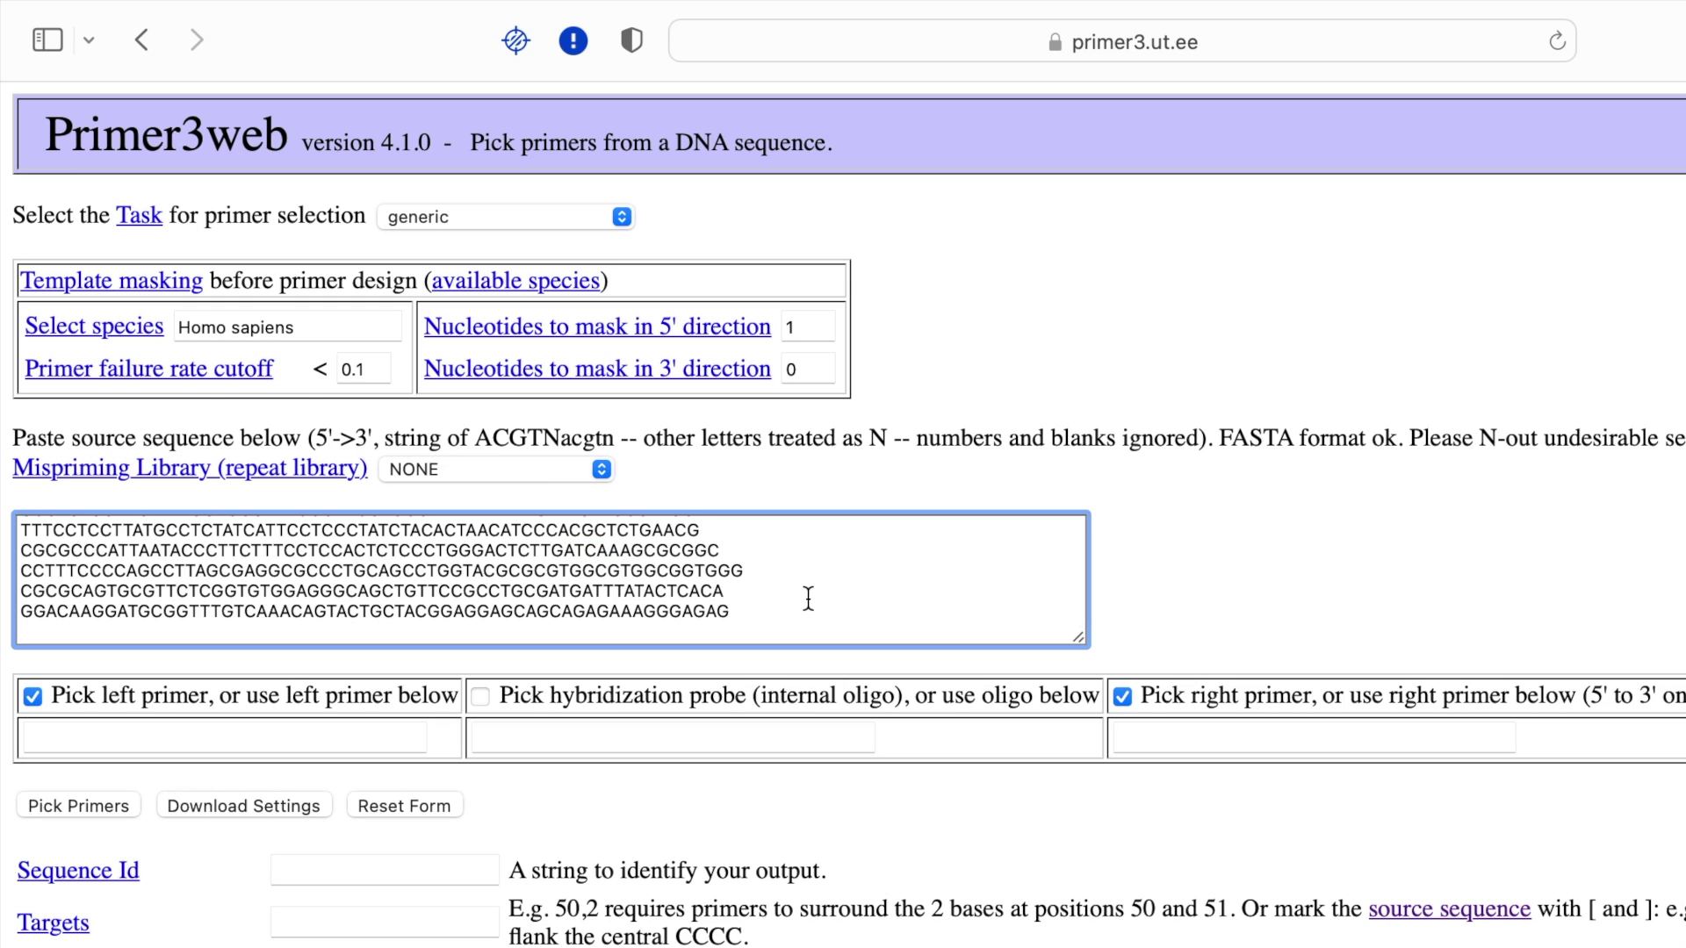
type("[")
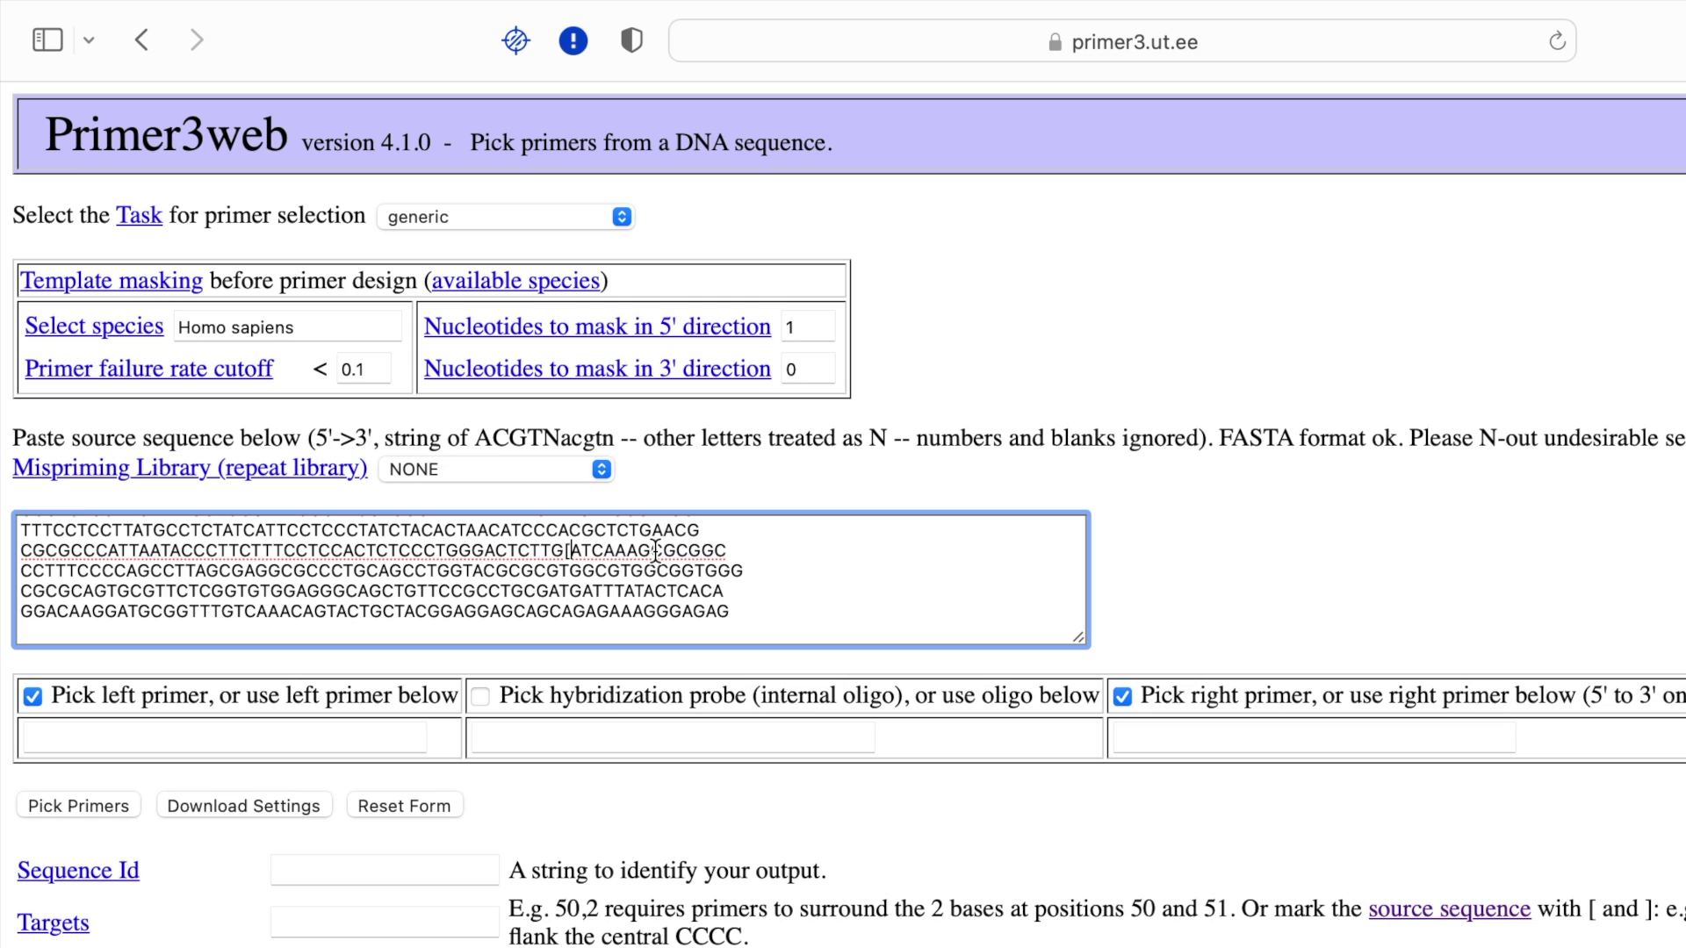
type("]")
Step: Change Max Tm Difference from 5.0 to 3 in the primer picking conditions
scroll(196, 676, "down", 3)
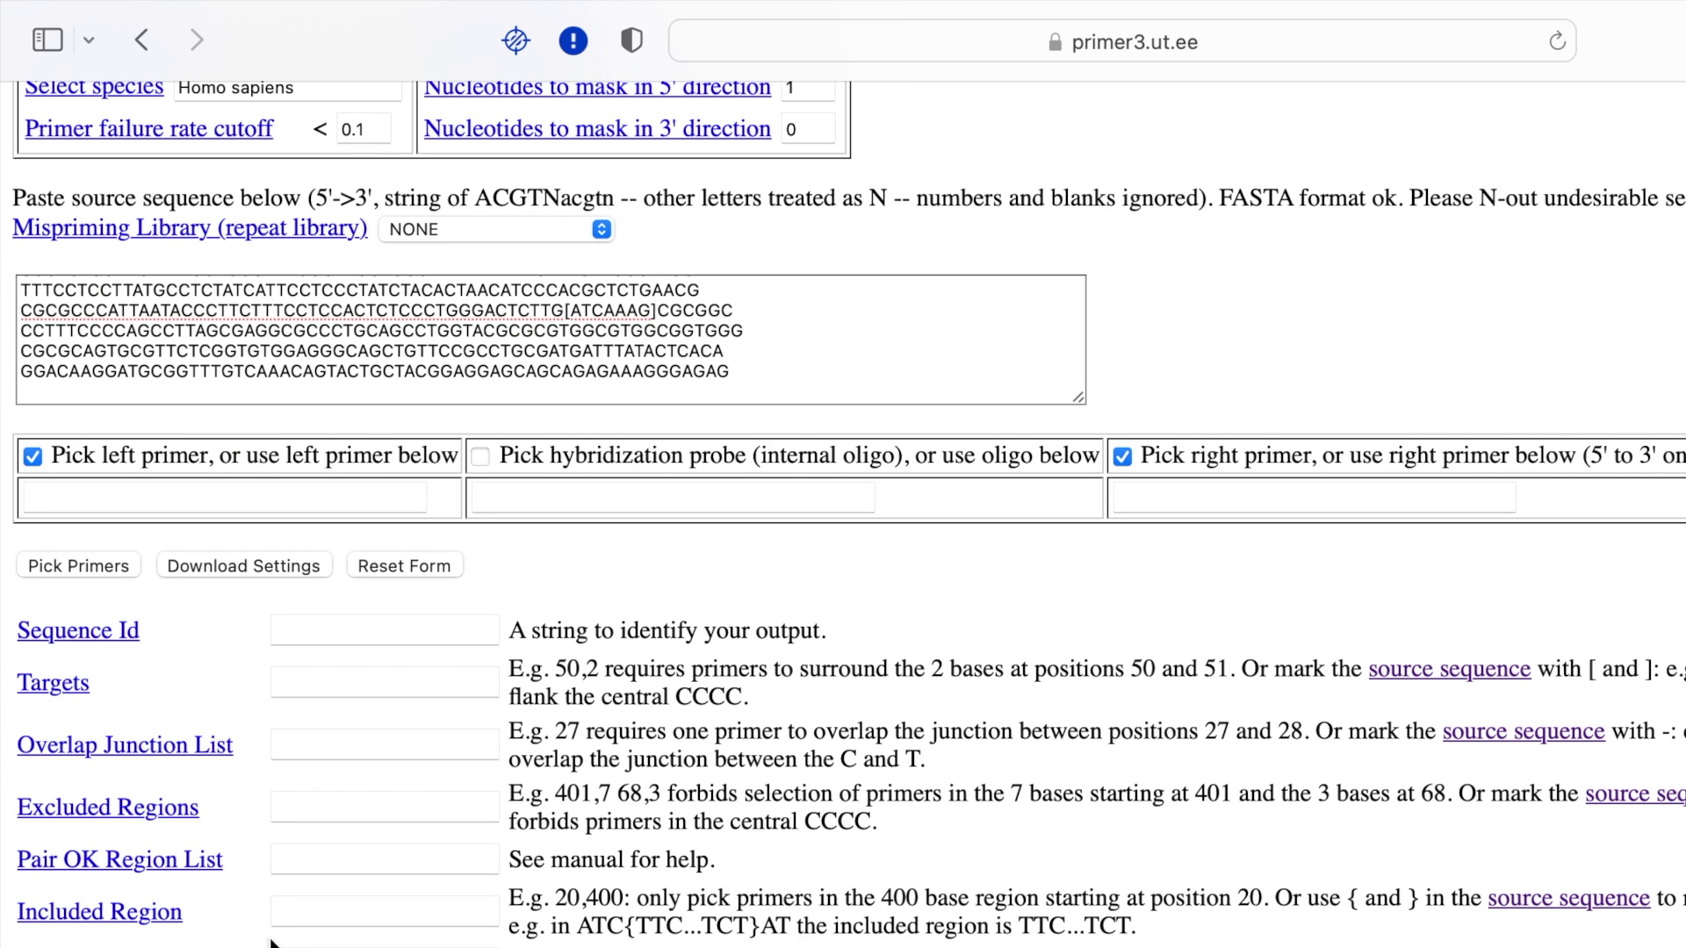
scroll(272, 944, "down", 3)
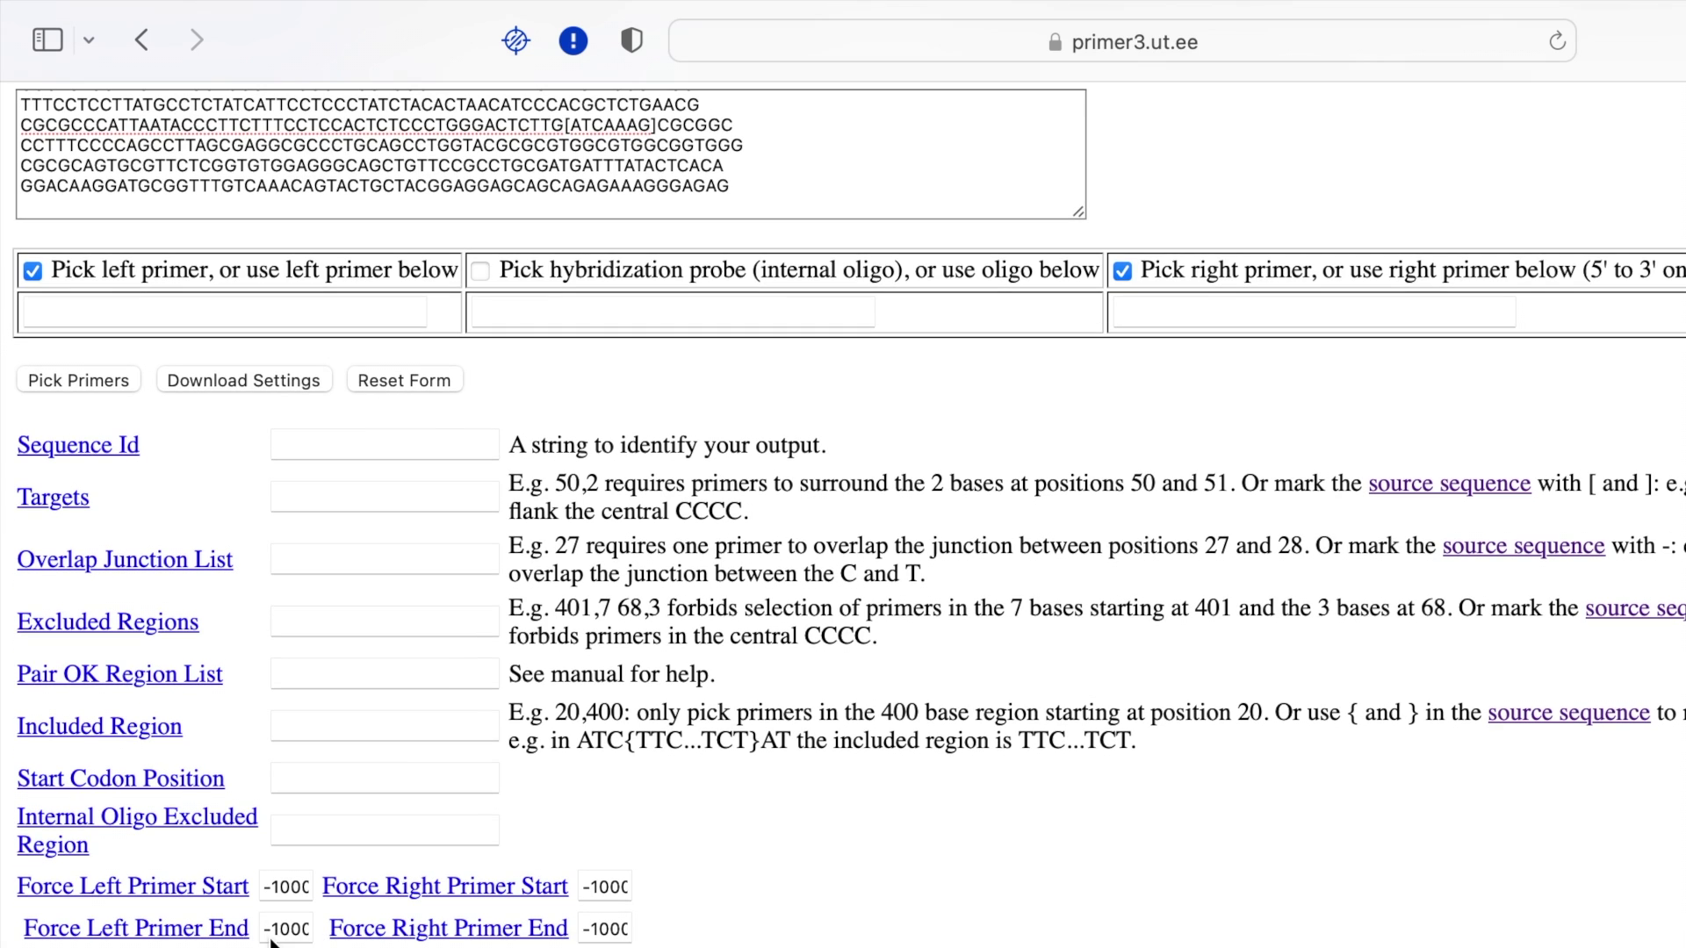
scroll(843, 509, "down", 9)
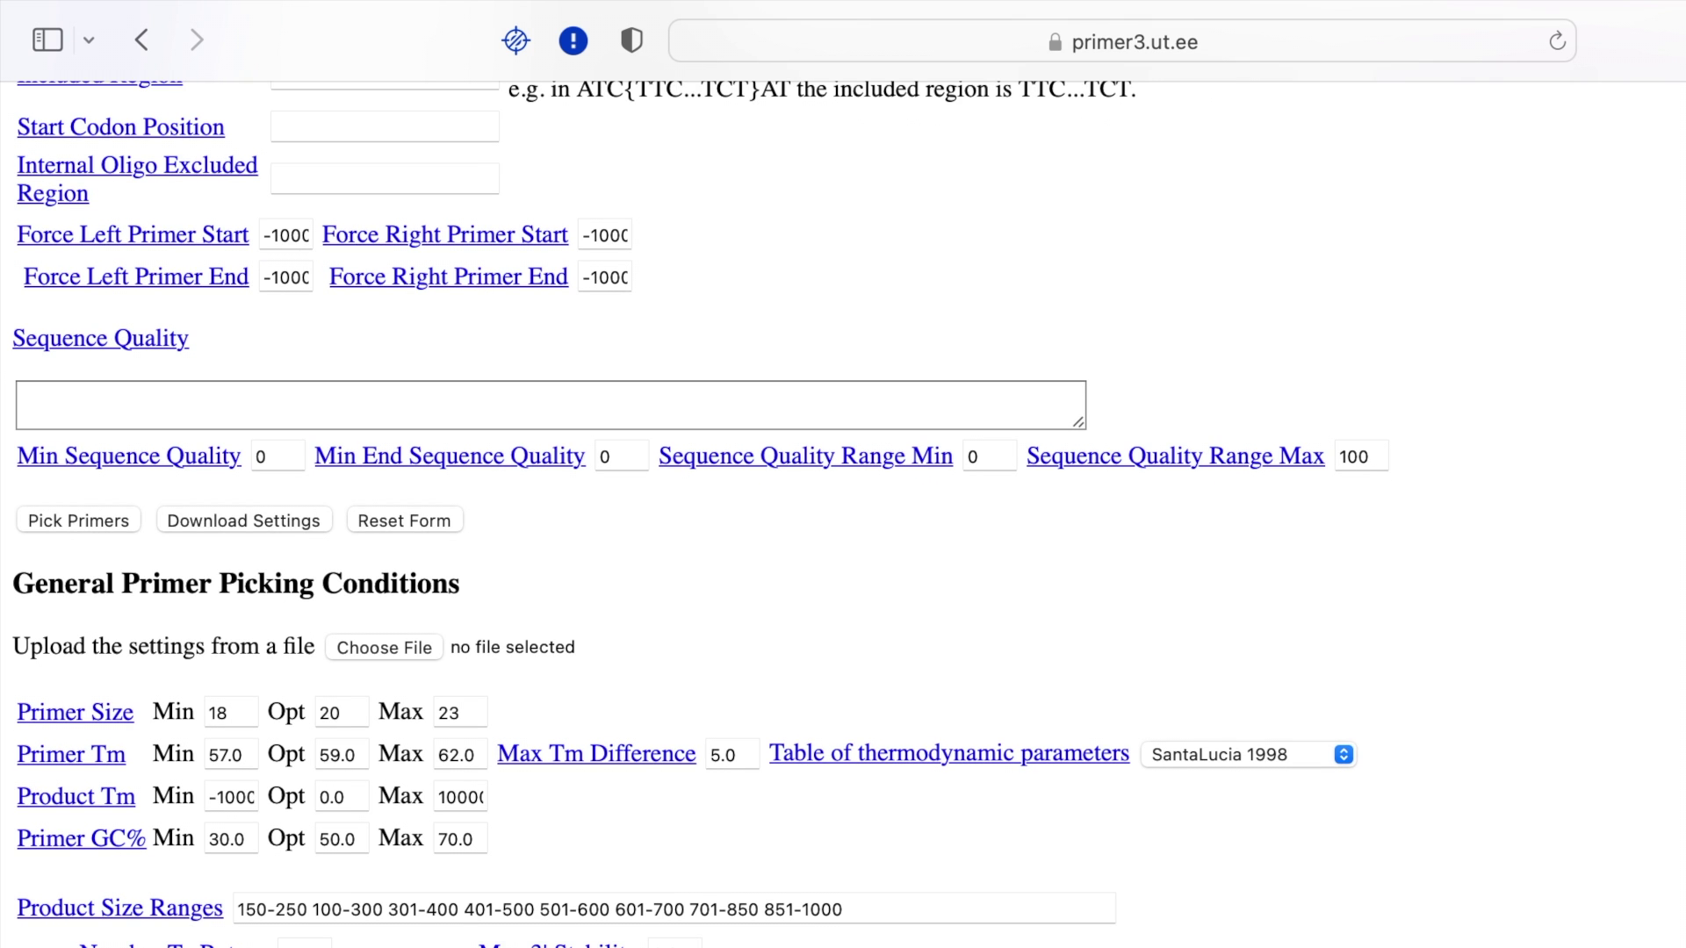
scroll(229, 781, "down", 1)
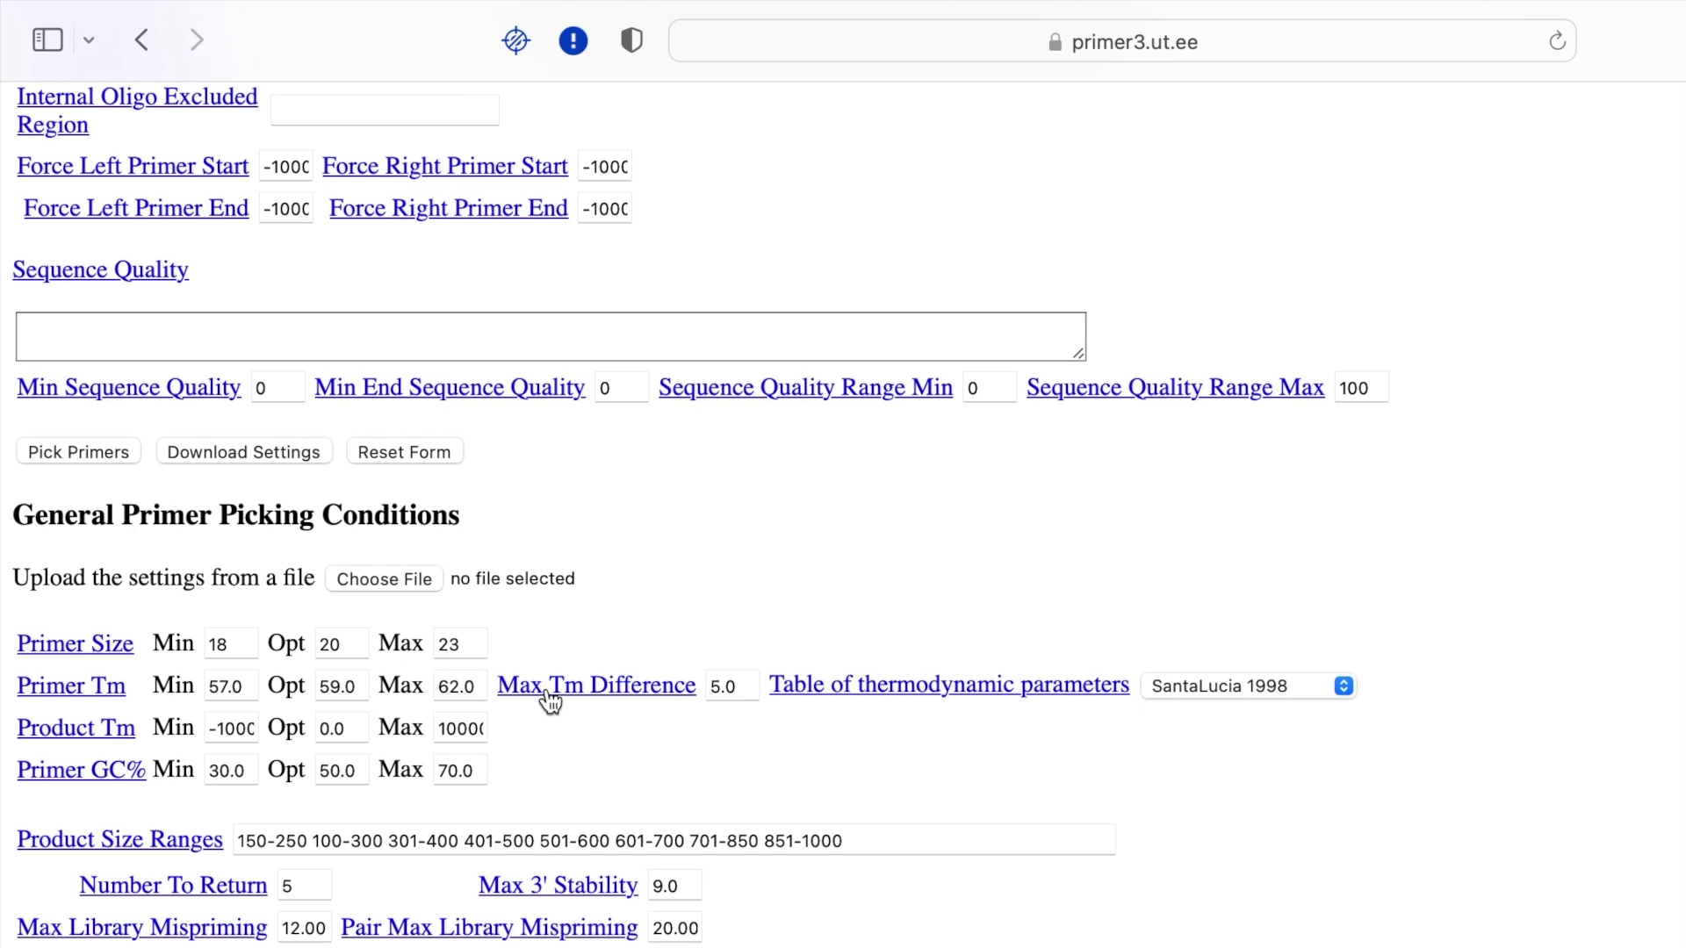
left_click_drag(748, 686, 688, 685)
type("3")
left_click(1088, 709)
scroll(586, 725, "down", 1)
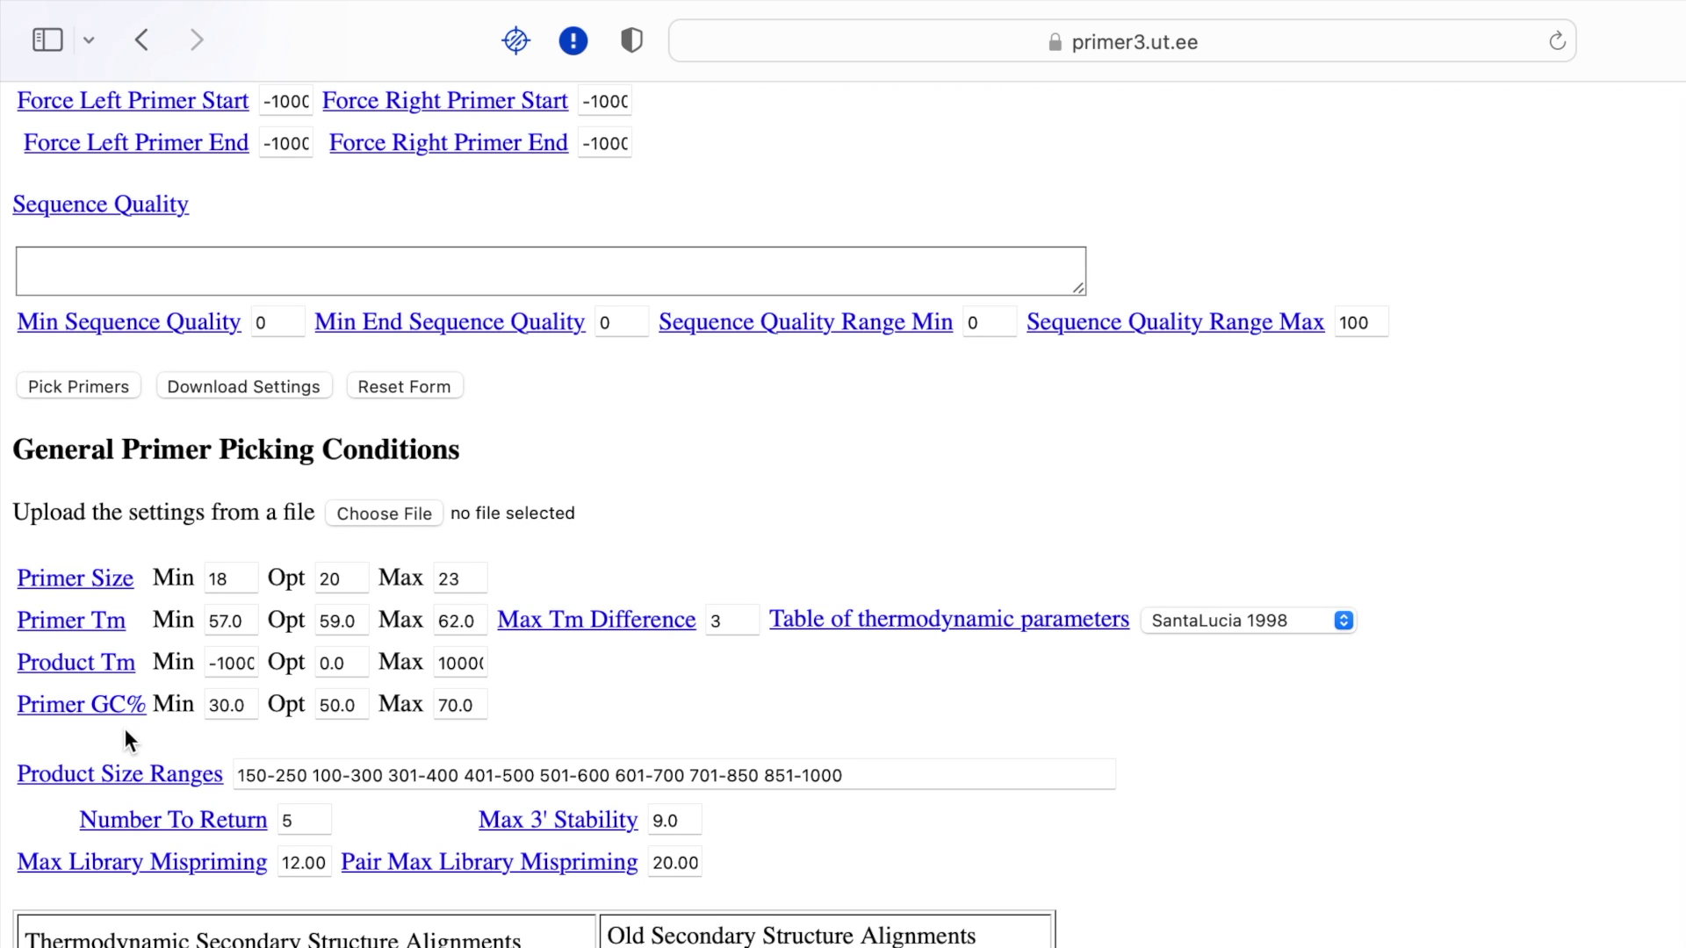
Step: Replace the default Product Size Ranges with the single range 80-150
scroll(125, 729, "down", 2)
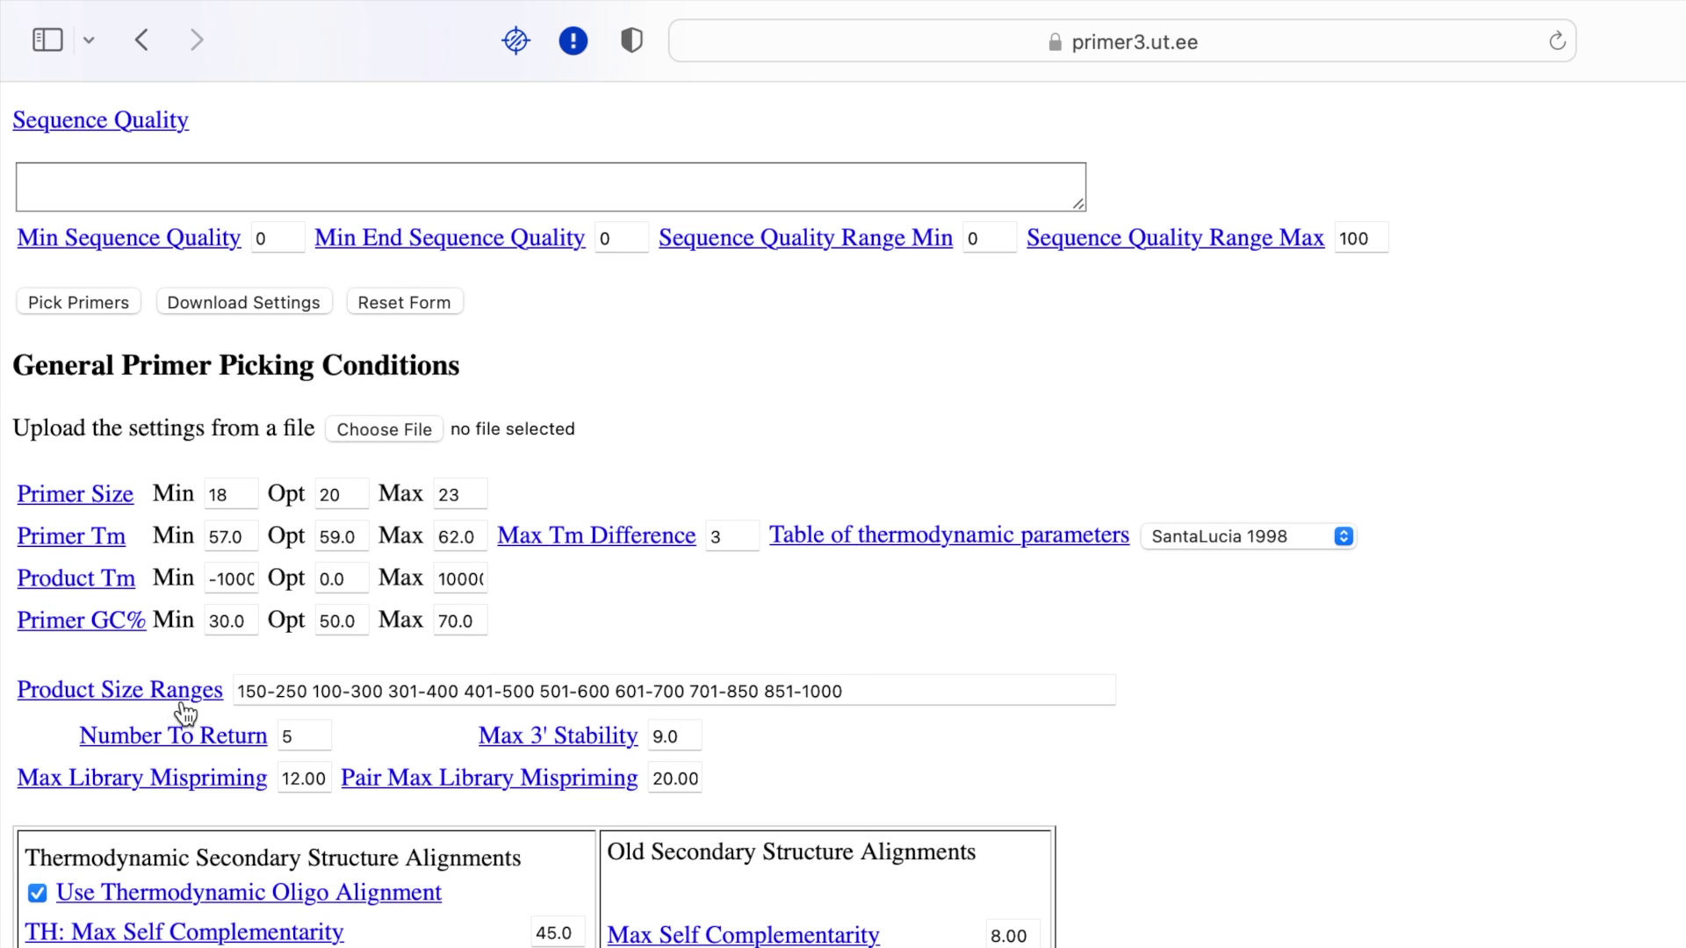
left_click_drag(829, 700, 187, 685)
key("BackSpace")
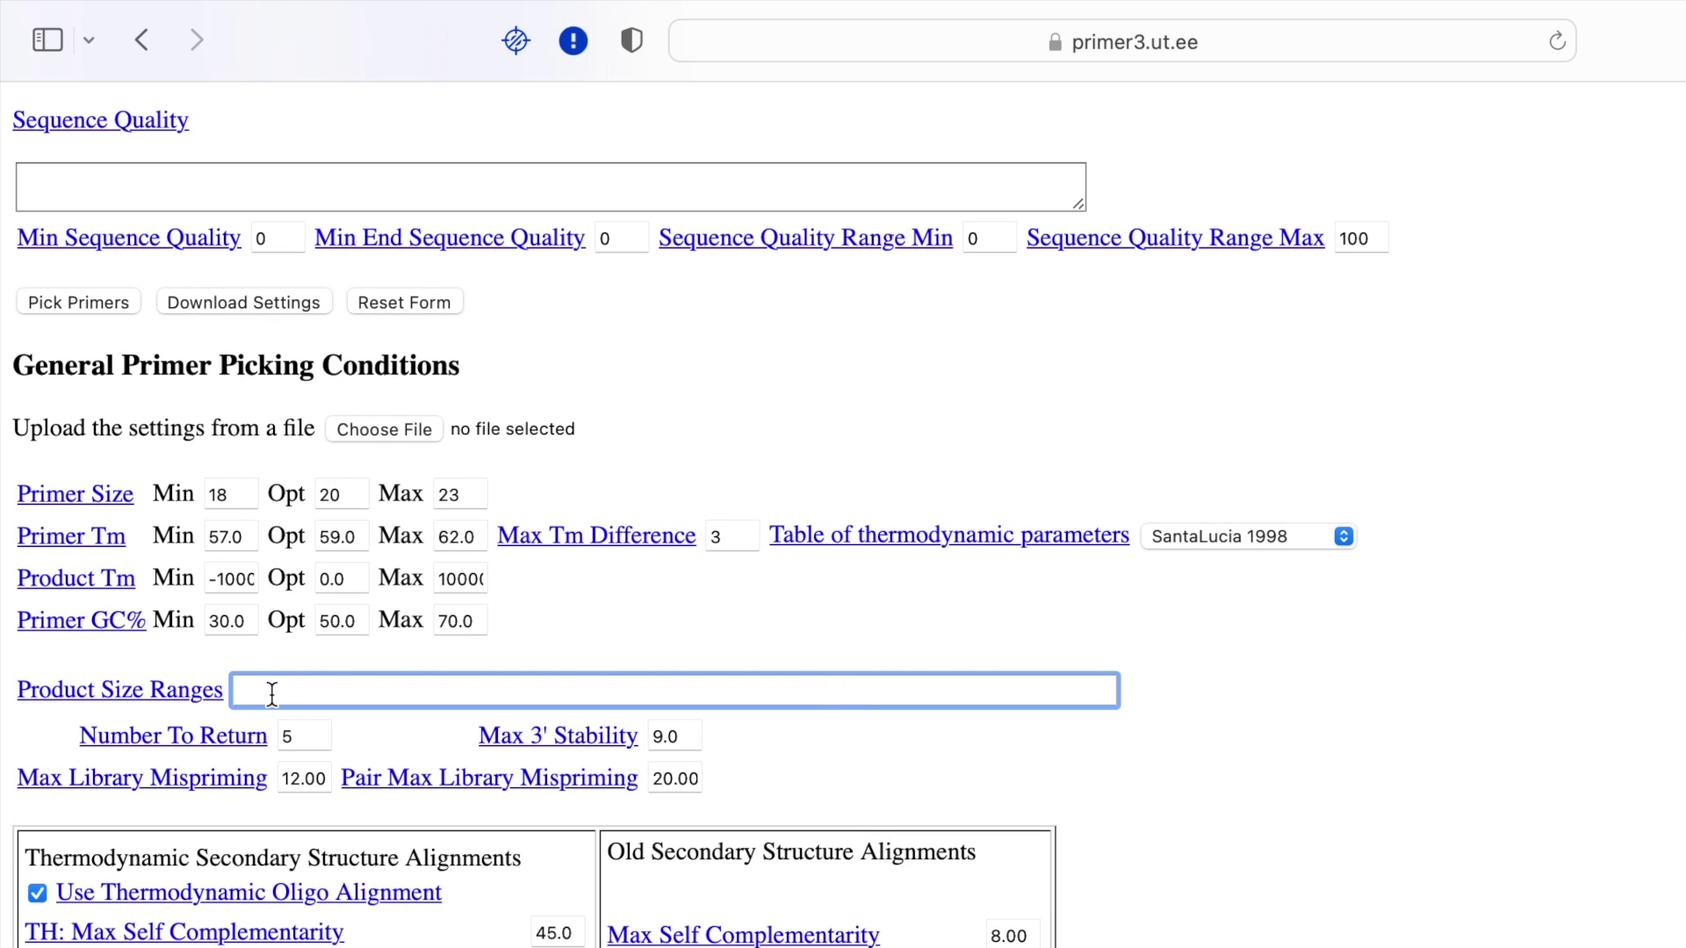
type("80-150")
left_click(600, 625)
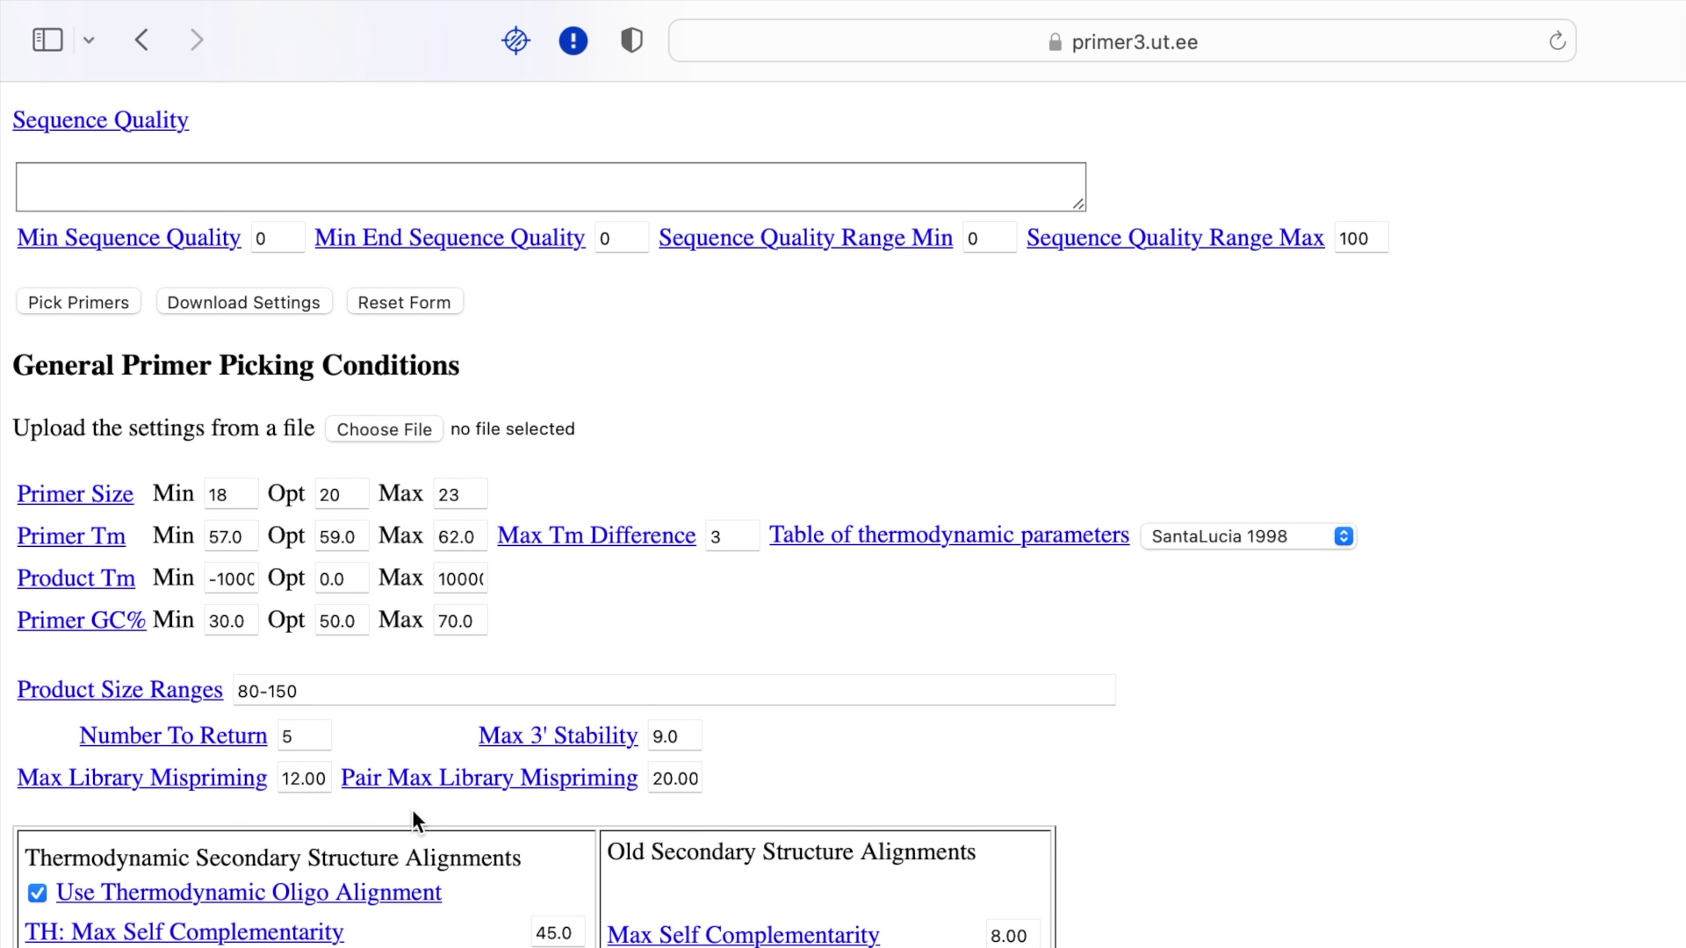
scroll(413, 808, "down", 15)
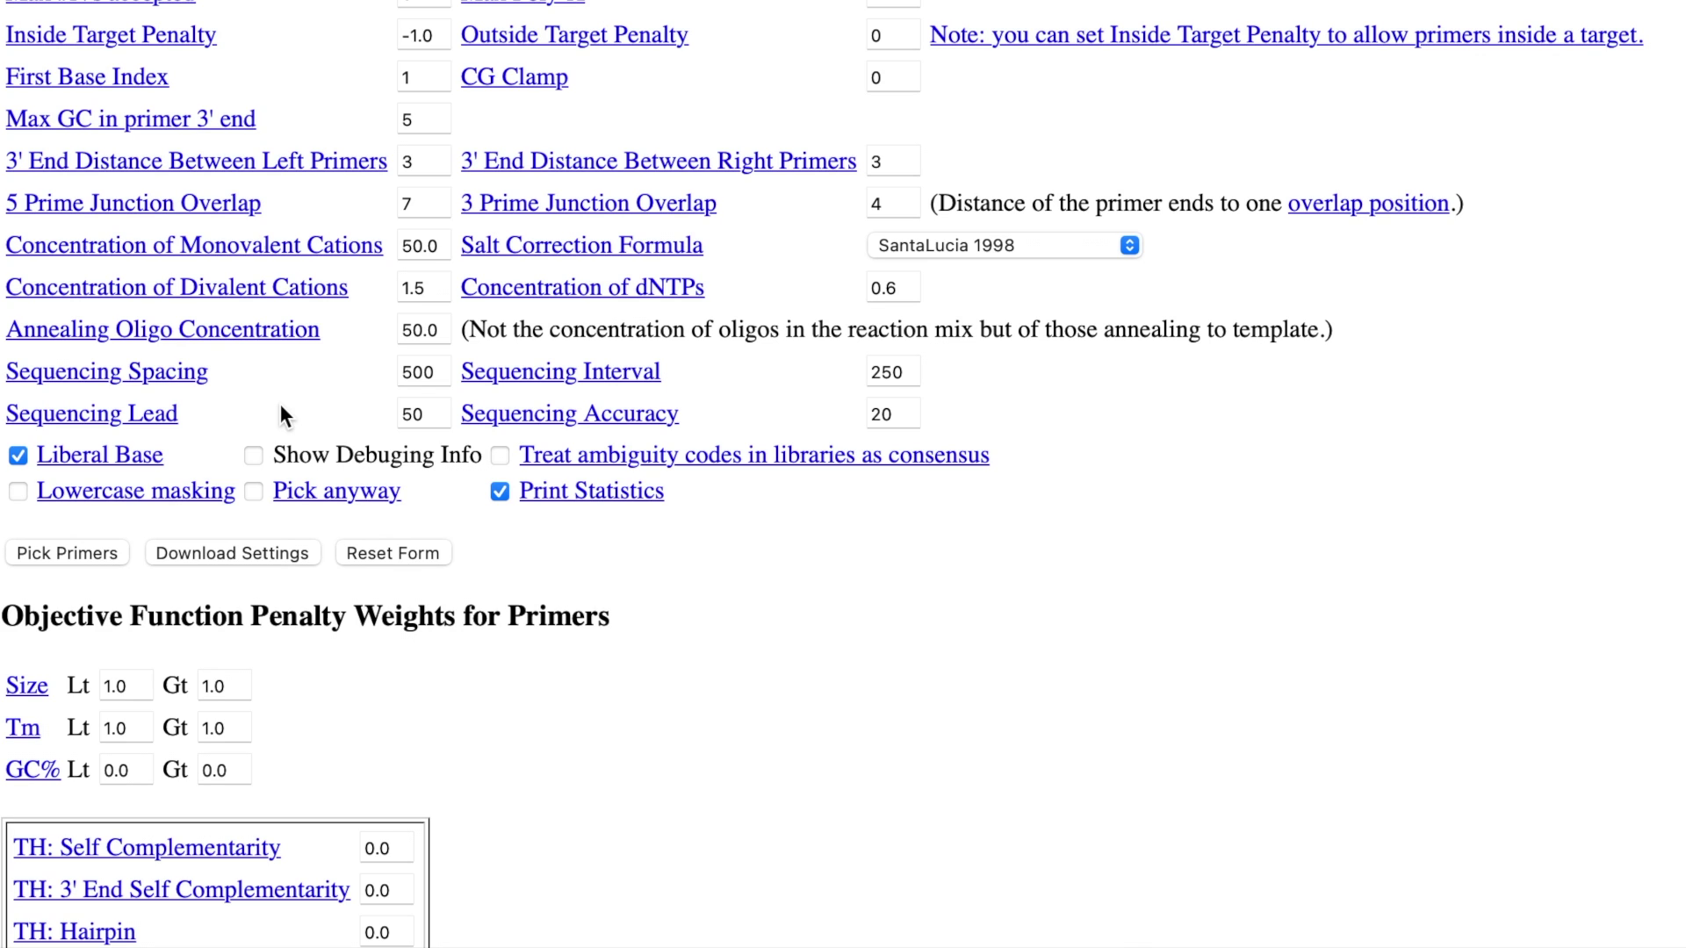
Step: Pick primers and highlight left primer ACACTAACATCCCACGCTCT and the 102-base product size
left_click(123, 555)
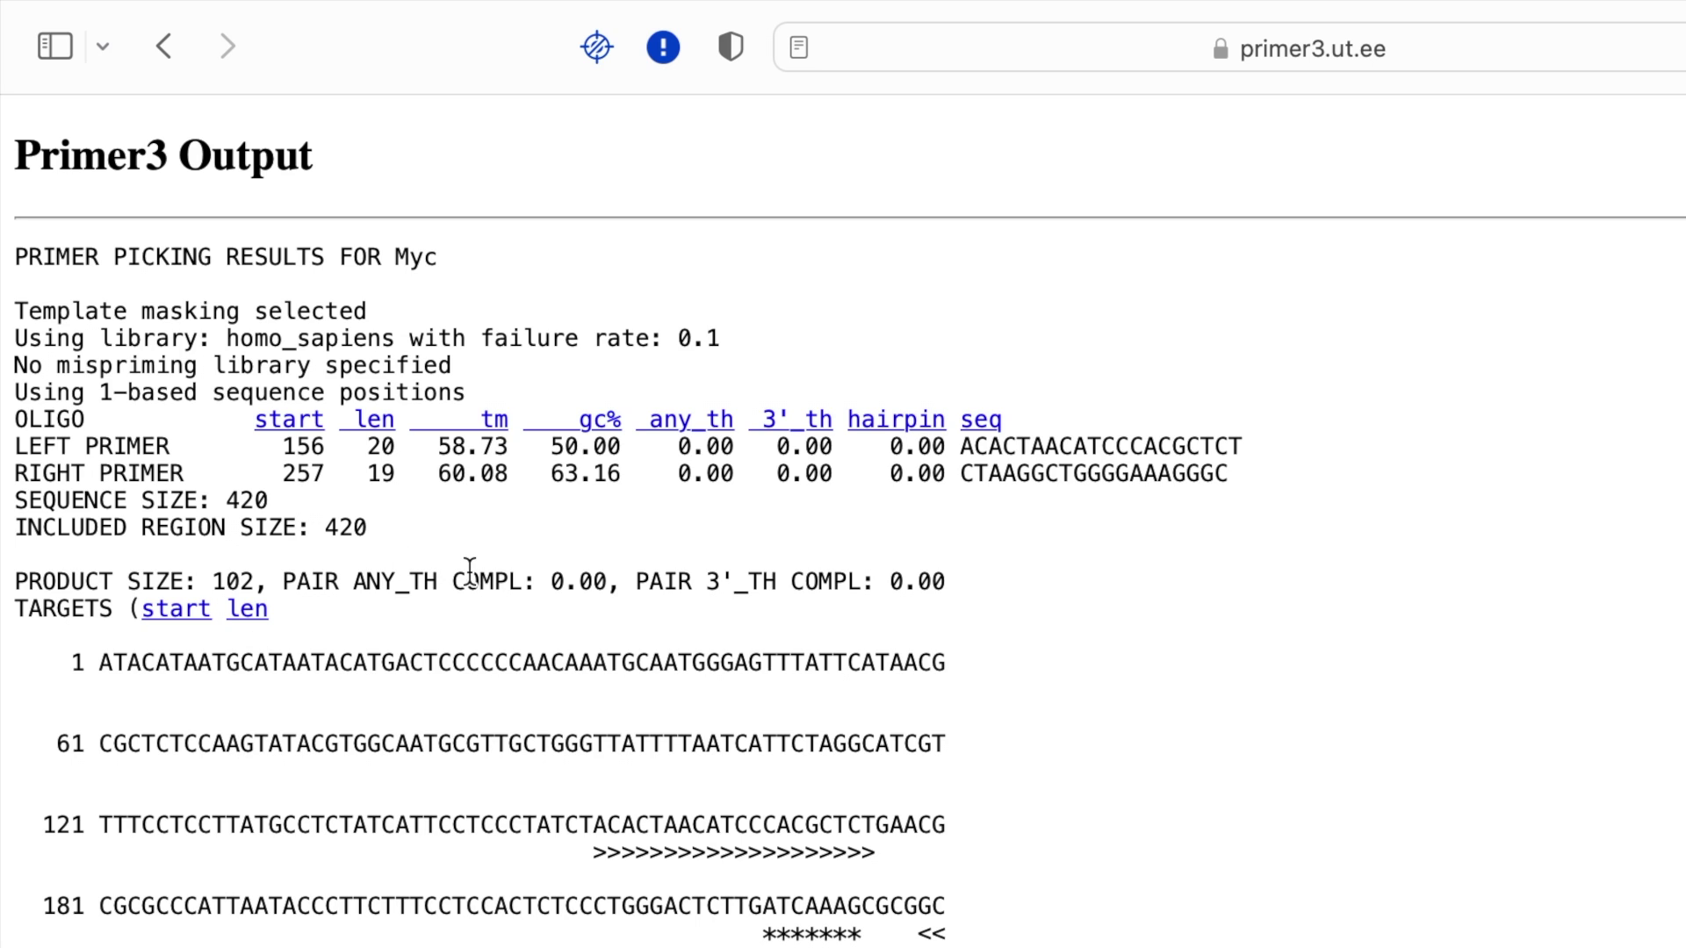
left_click_drag(18, 447, 181, 446)
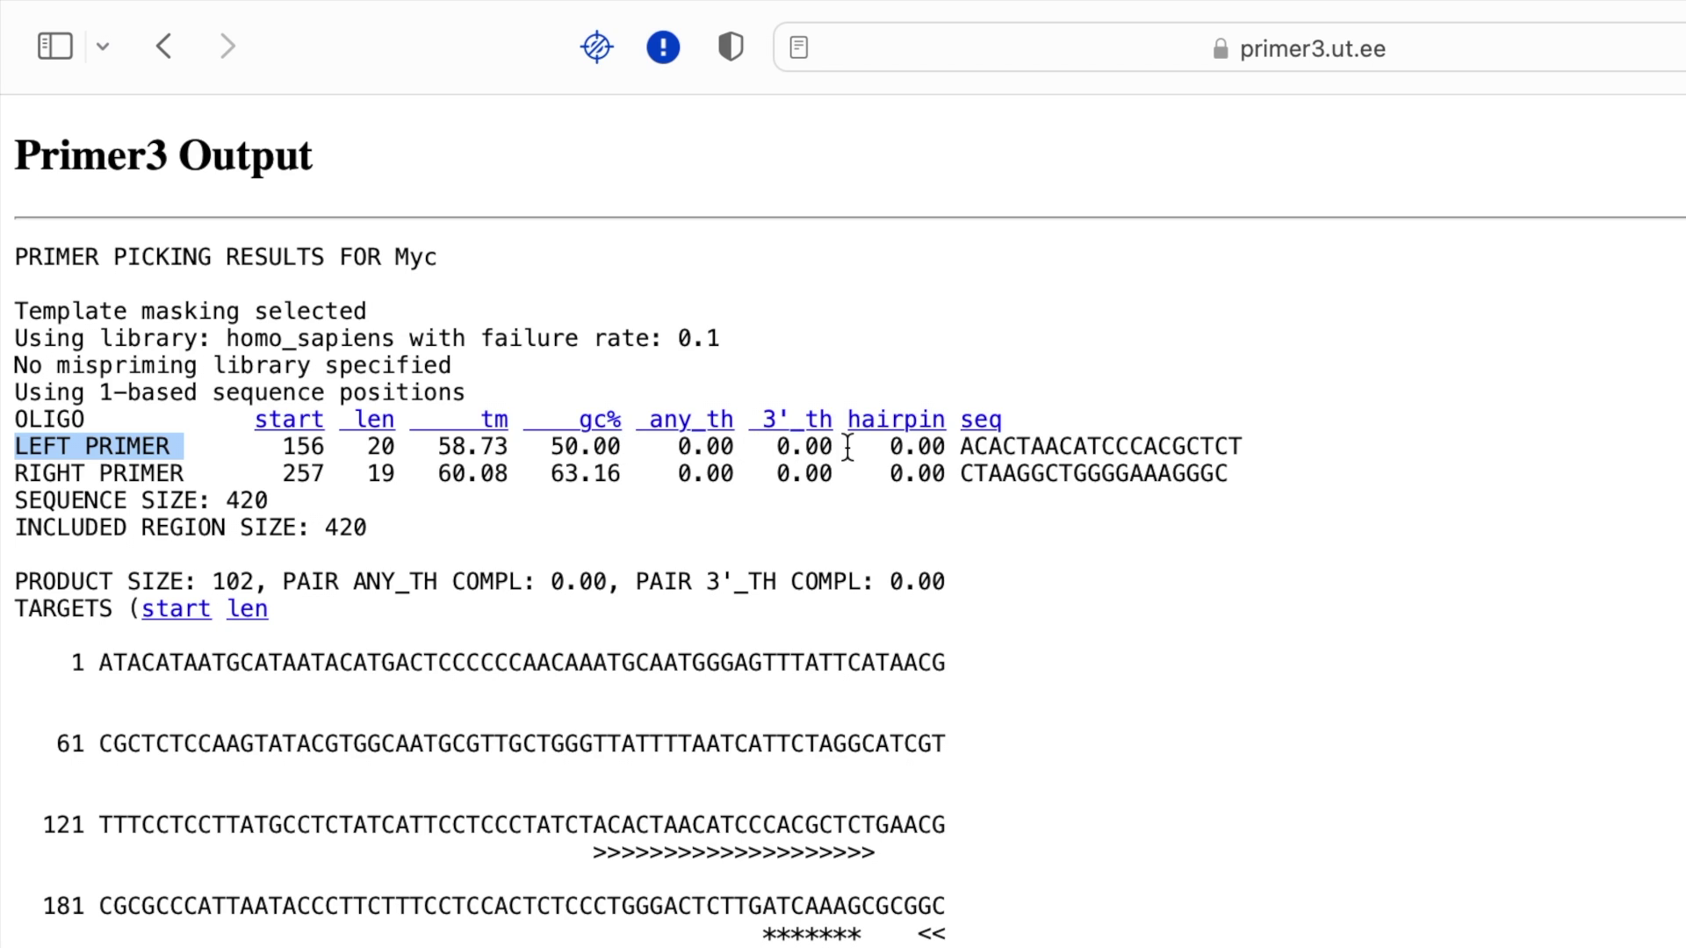
left_click_drag(956, 444, 1247, 448)
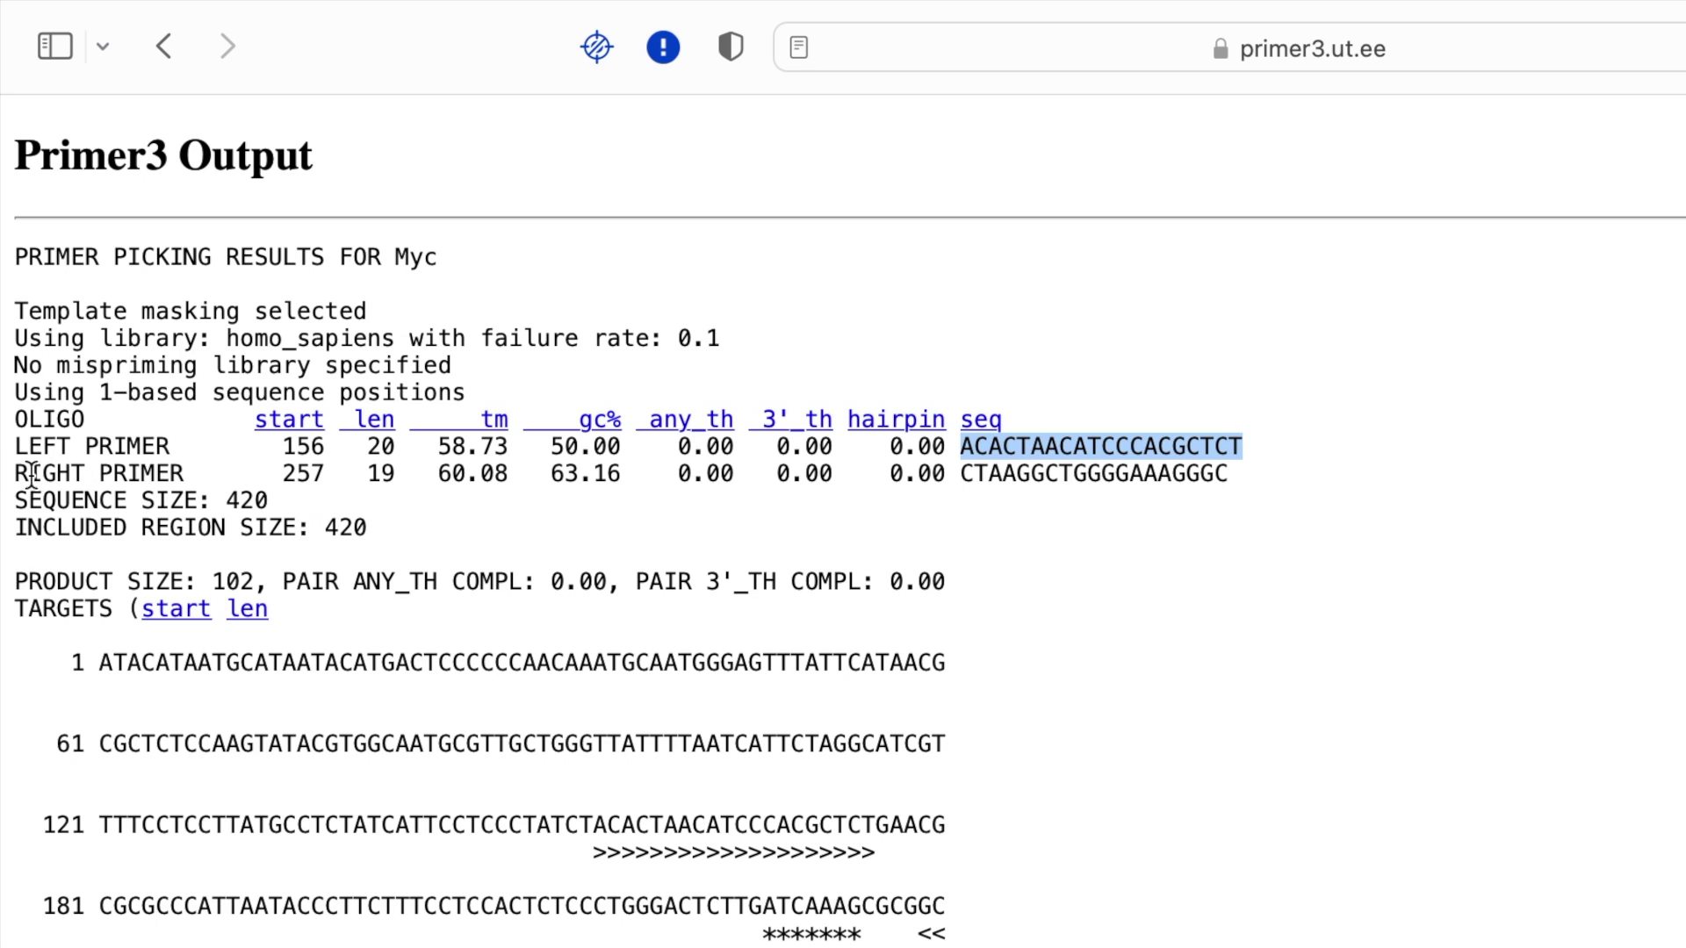
left_click(21, 580)
left_click_drag(21, 580, 259, 581)
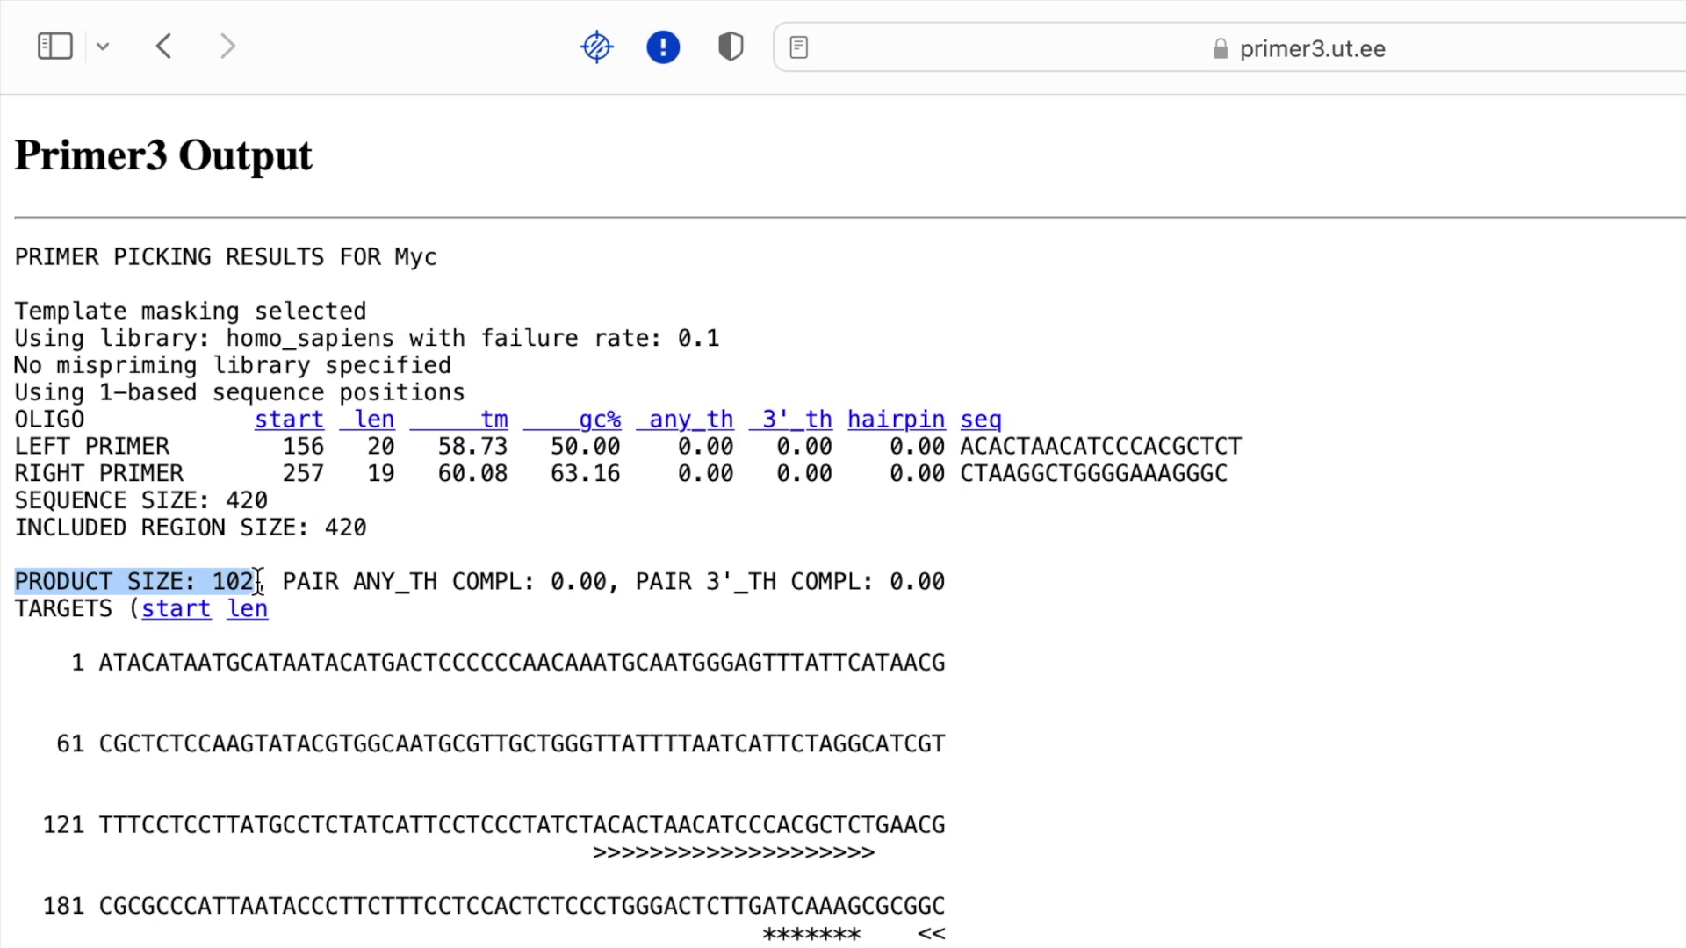
left_click(302, 599)
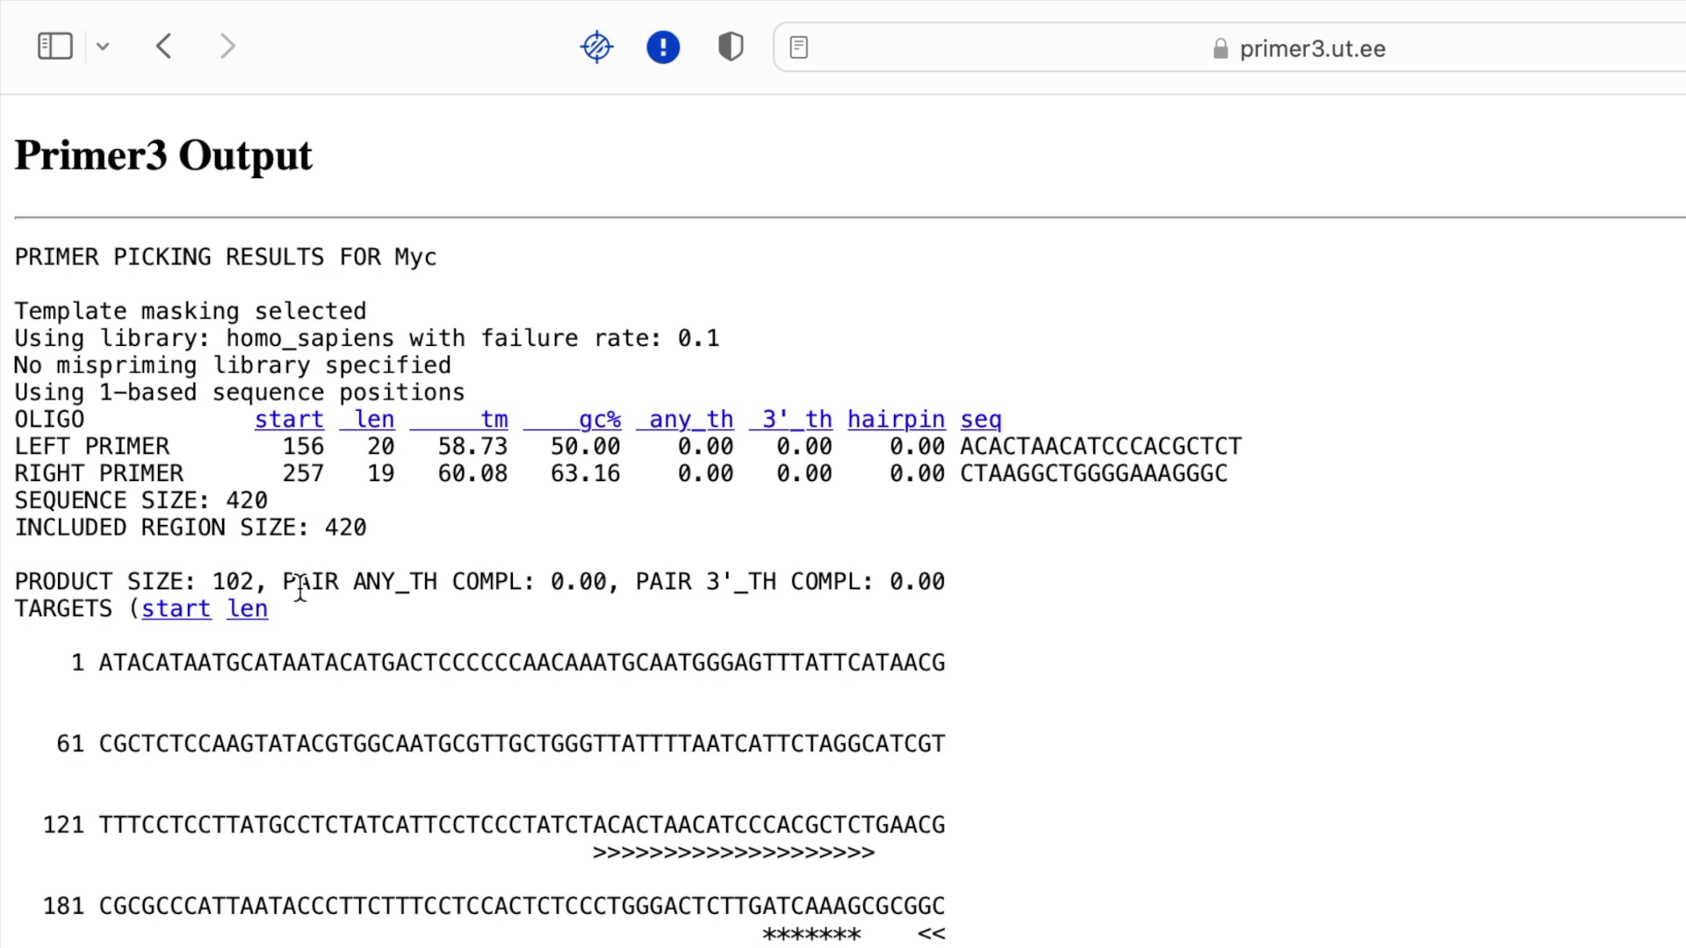
Step: Highlight the ATCAAAG target and the left and right primer sites in the sequence map
scroll(294, 587, "down", 3)
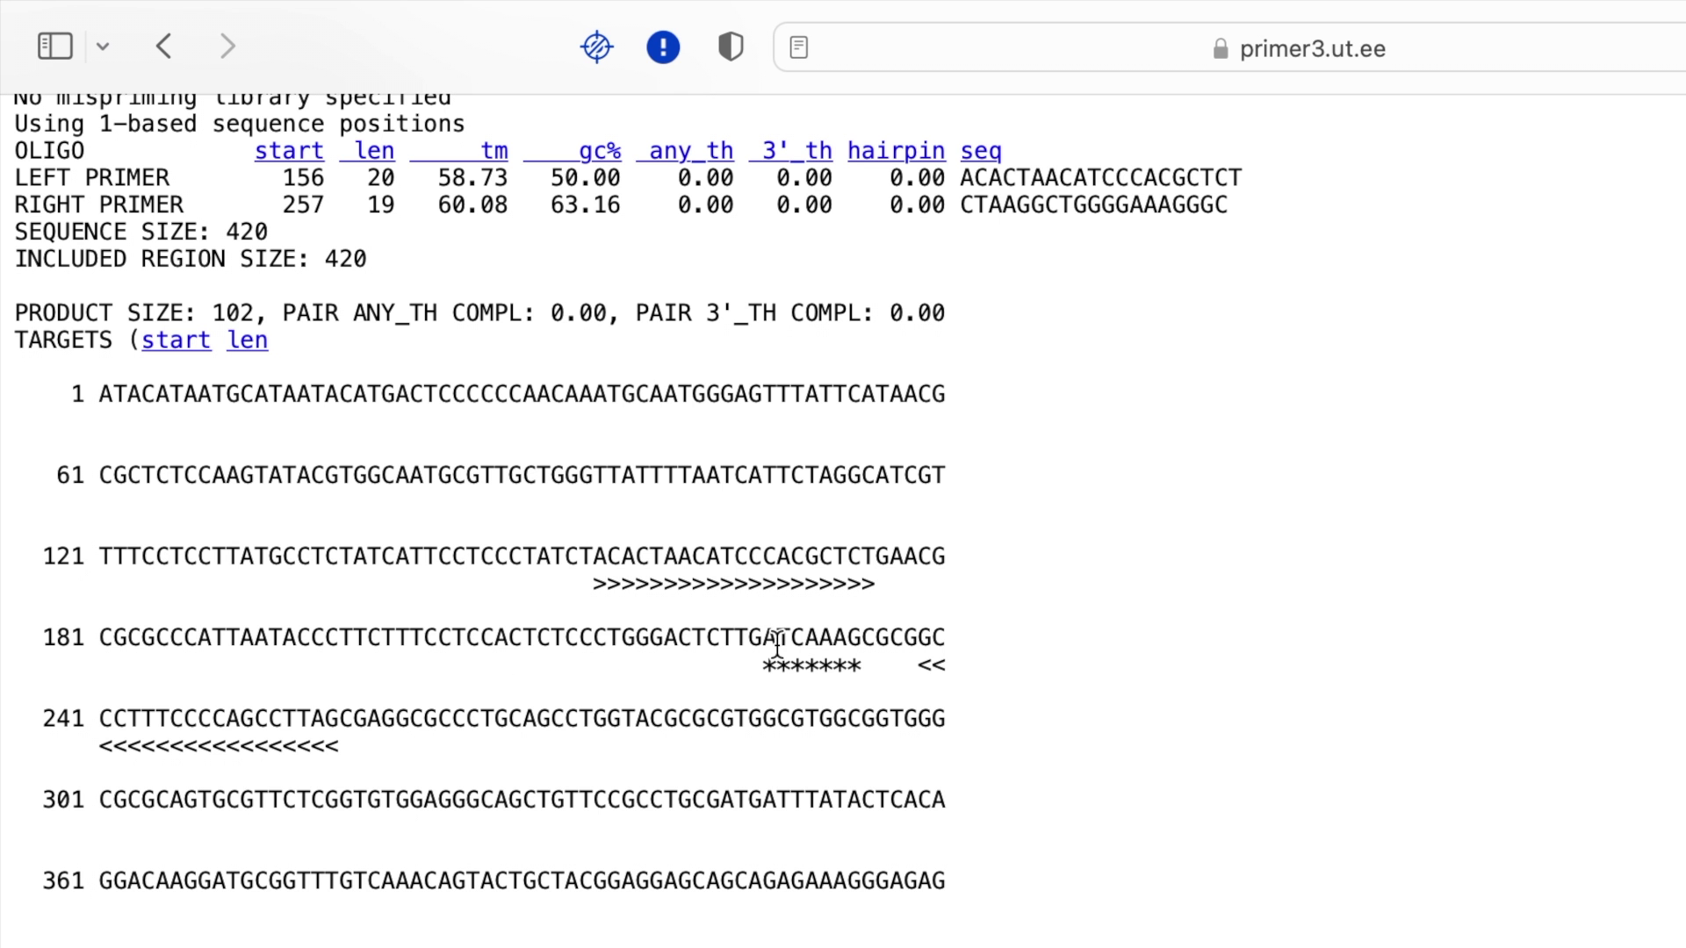
left_click_drag(763, 639, 862, 636)
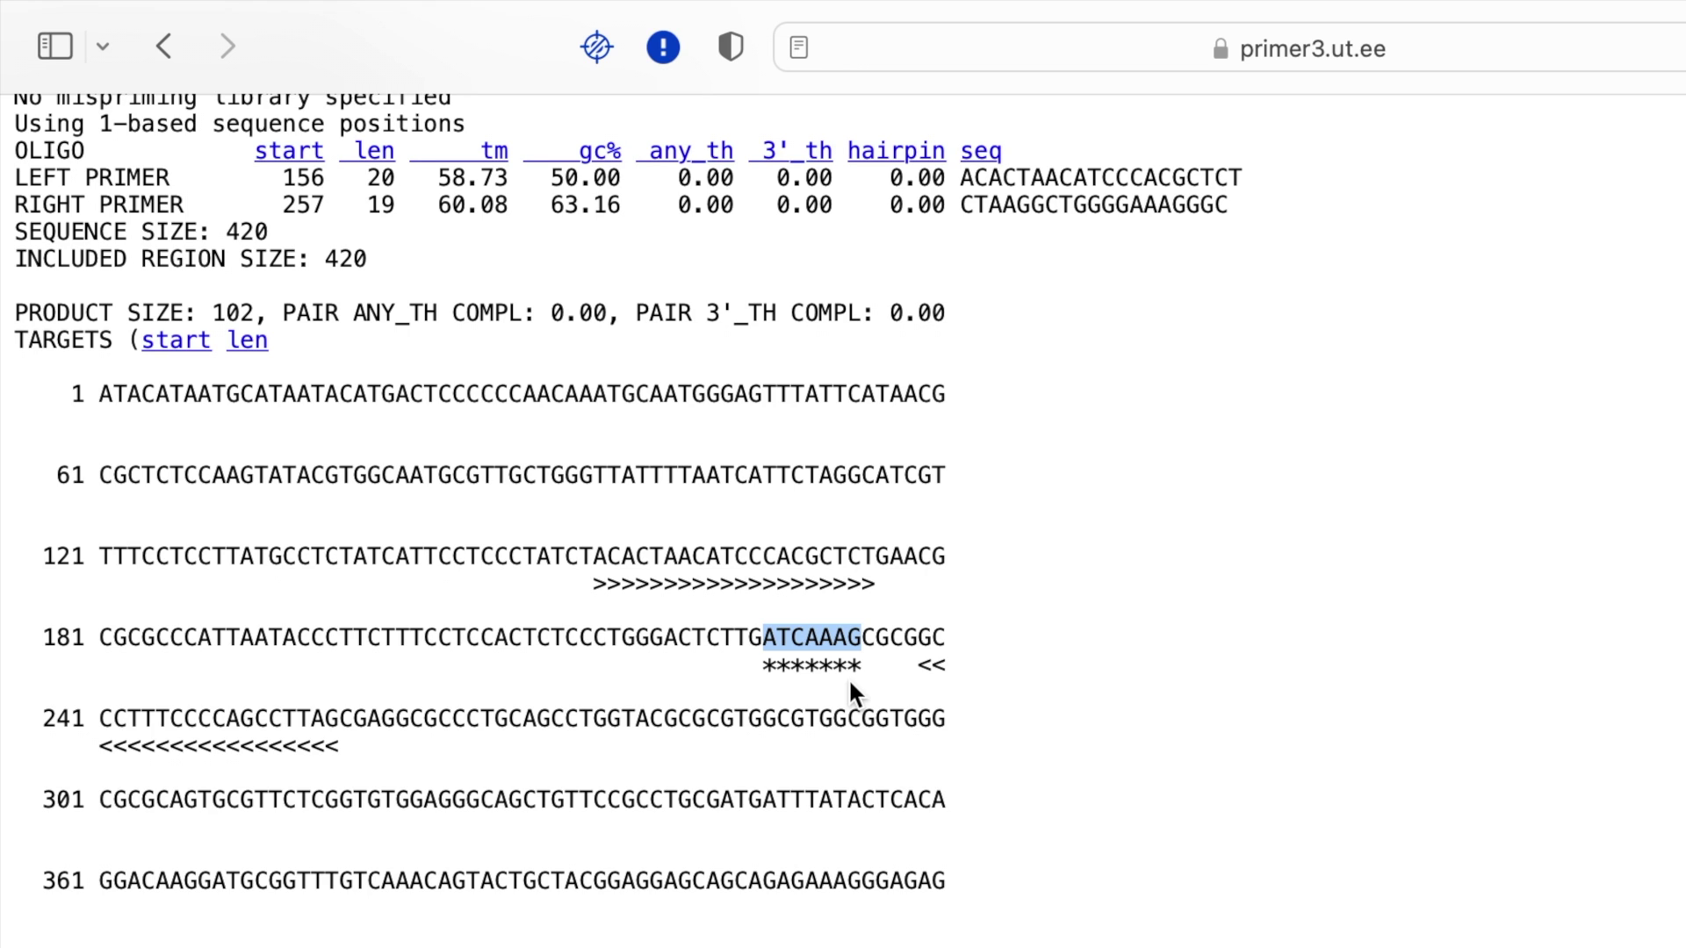
left_click_drag(596, 553, 881, 555)
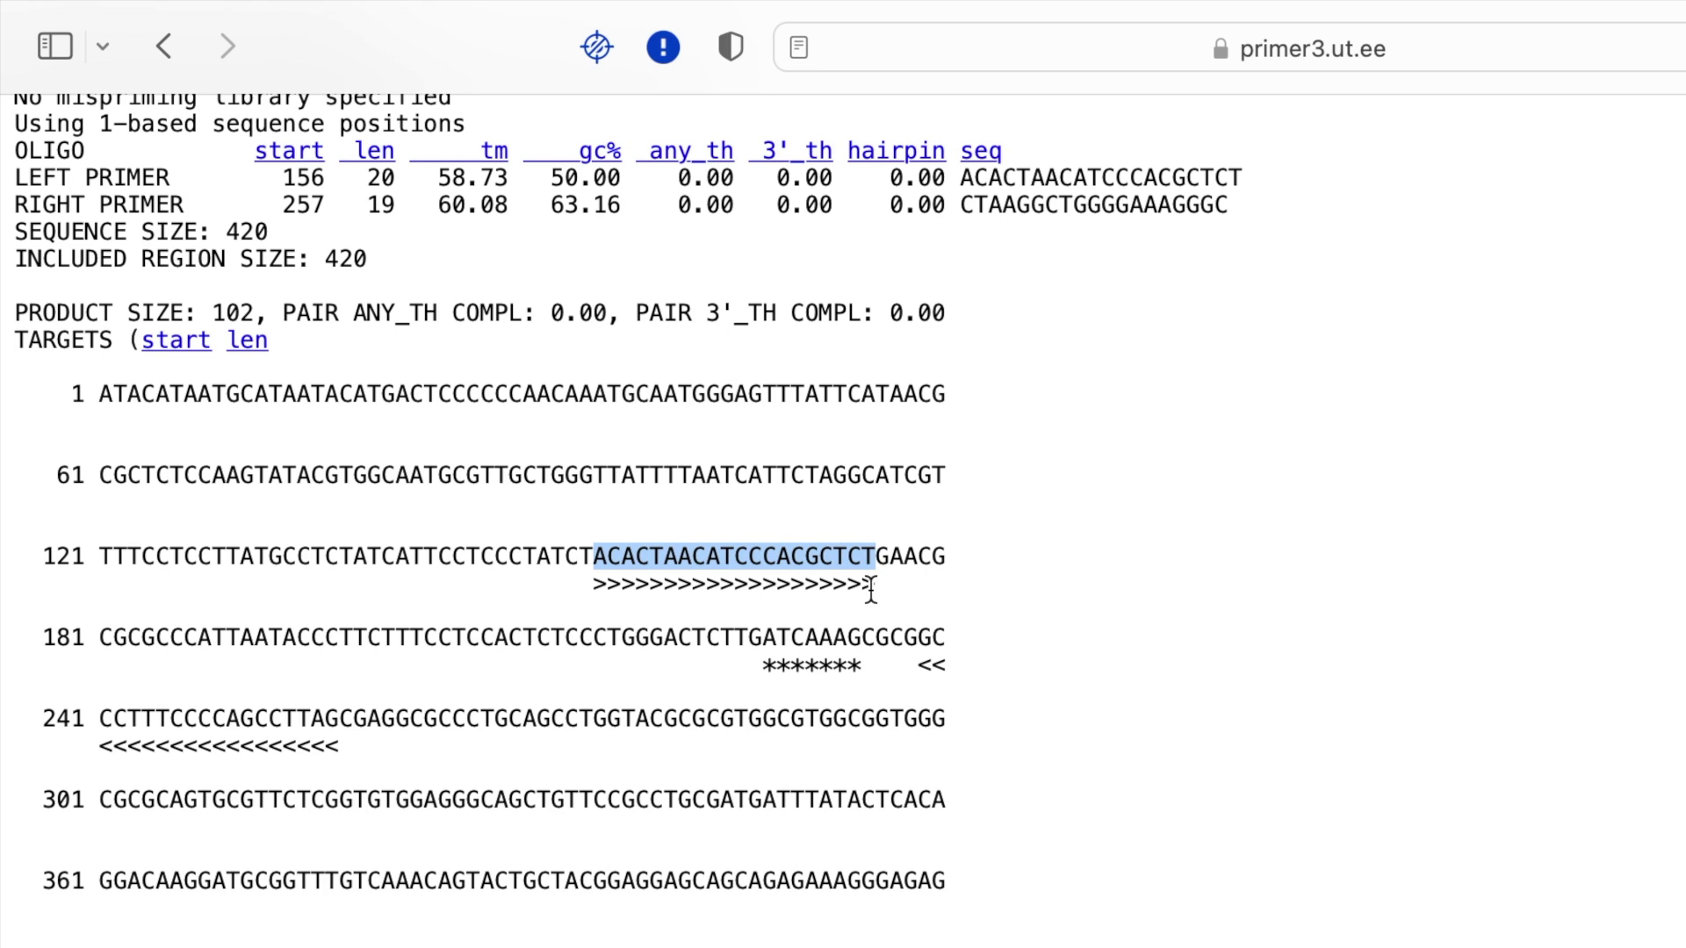
left_click_drag(99, 718, 343, 720)
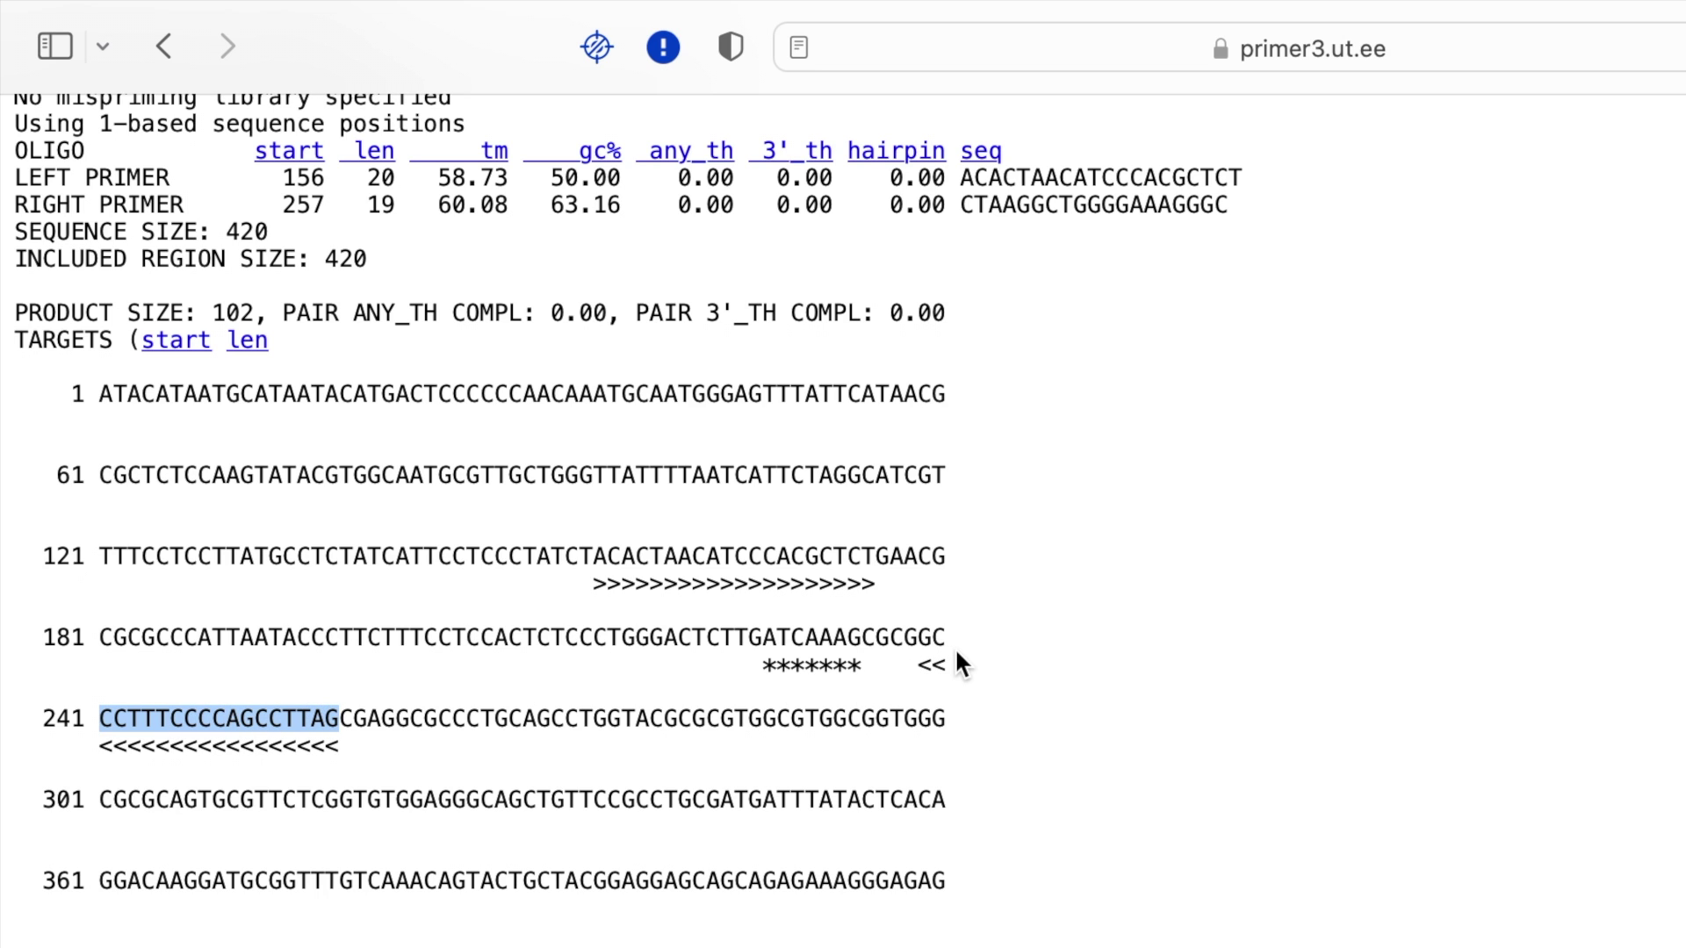
Step: Highlight the additional left primer CTTTCCTCCACTCTCCCTGG and right primer GAACAGCTGCCCTCCACA
scroll(955, 647, "down", 10)
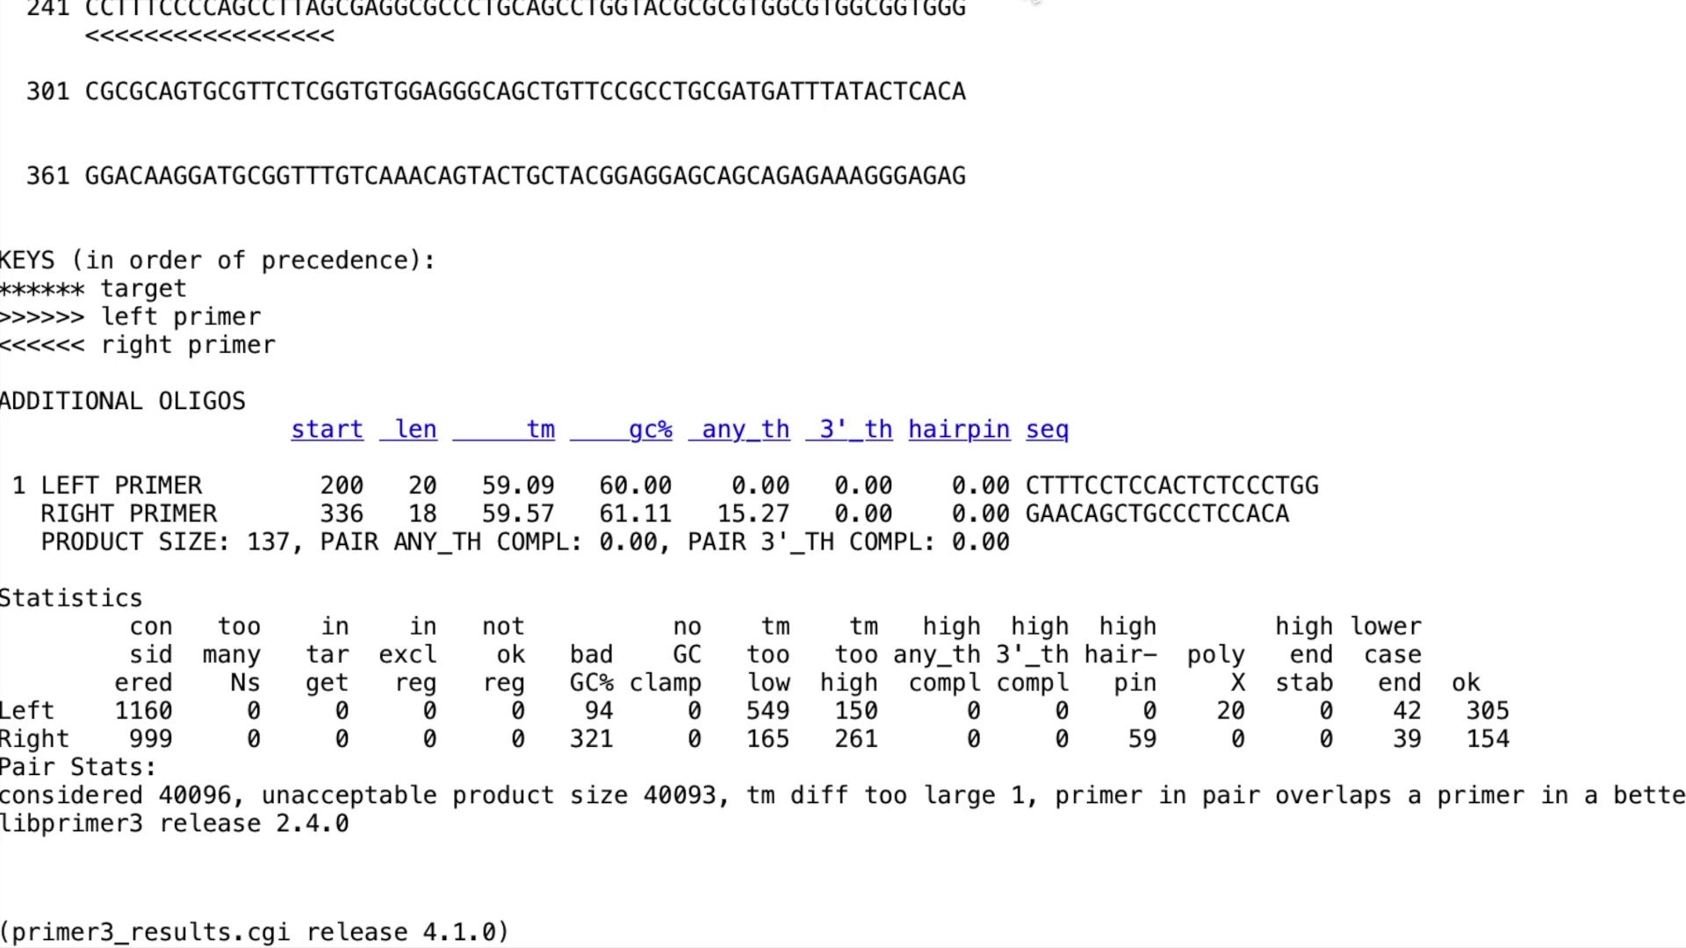
scroll(1034, 2, "down", 1)
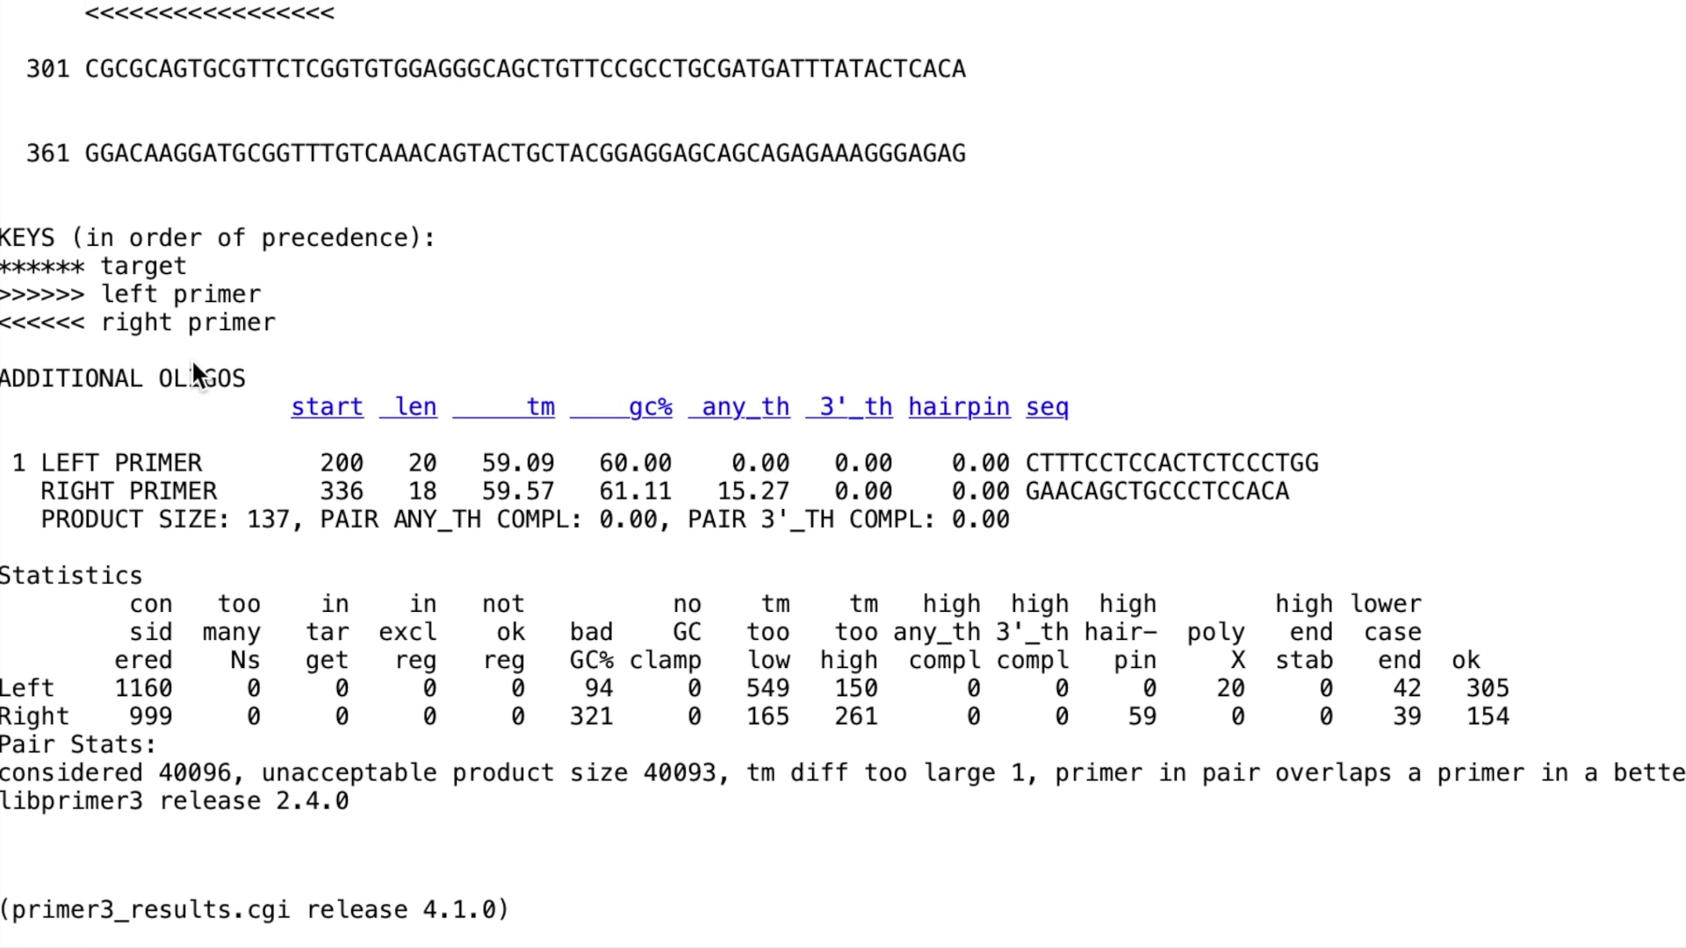
left_click_drag(2, 380, 251, 387)
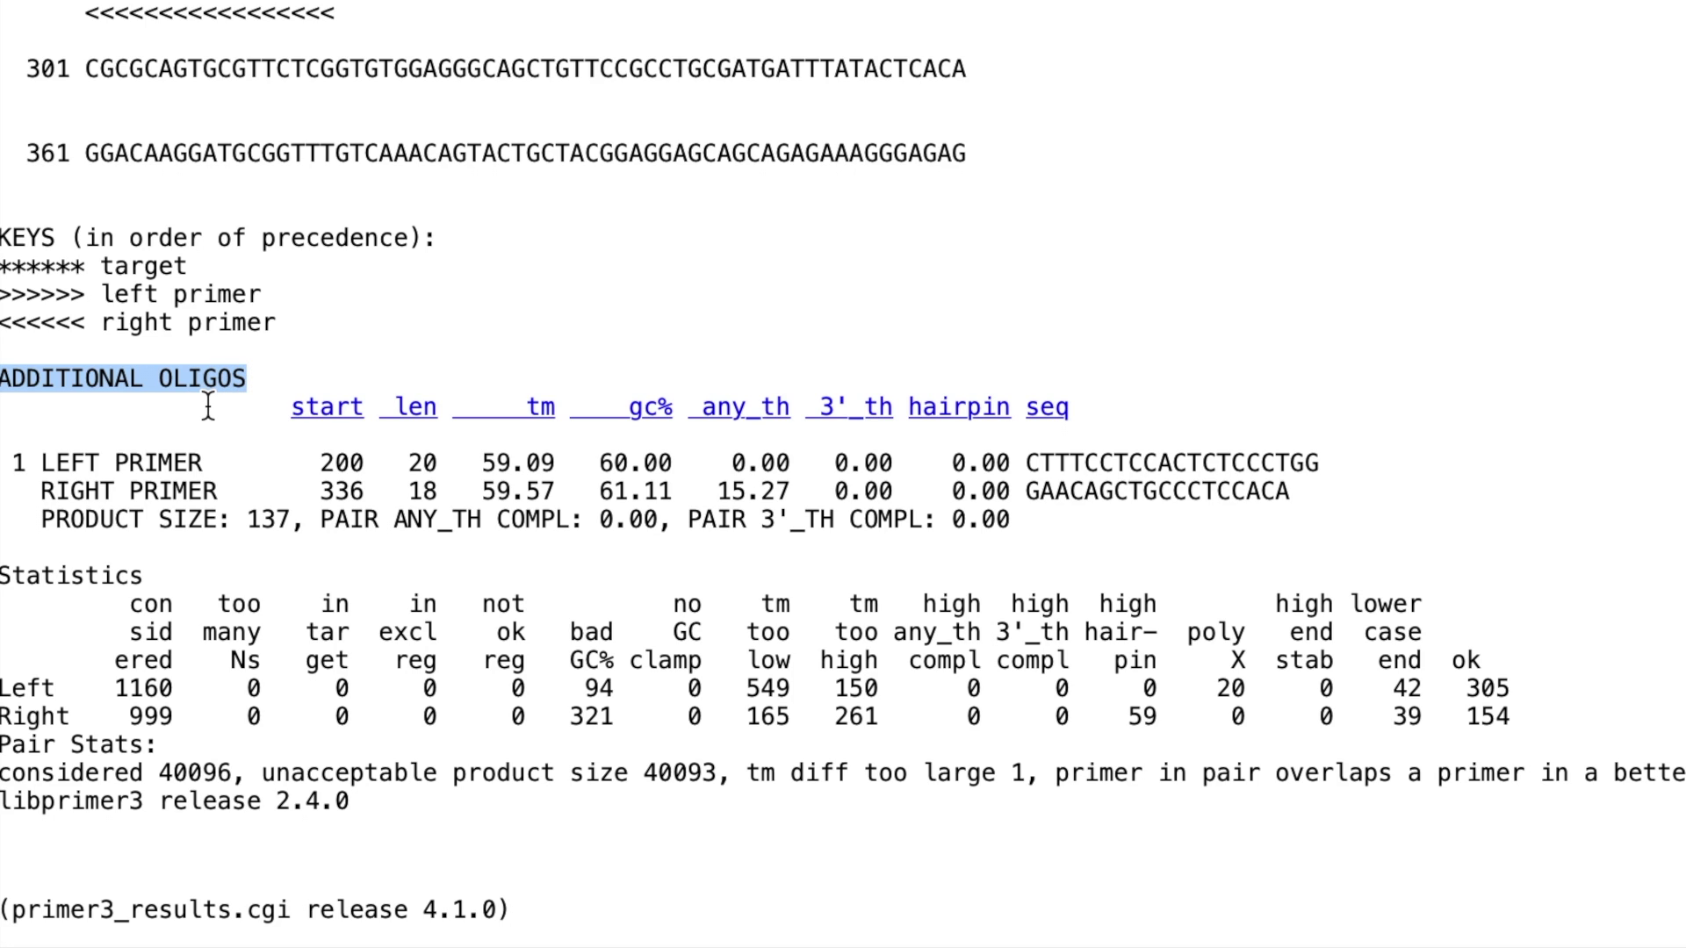
left_click(58, 469)
left_click_drag(1029, 460, 1345, 461)
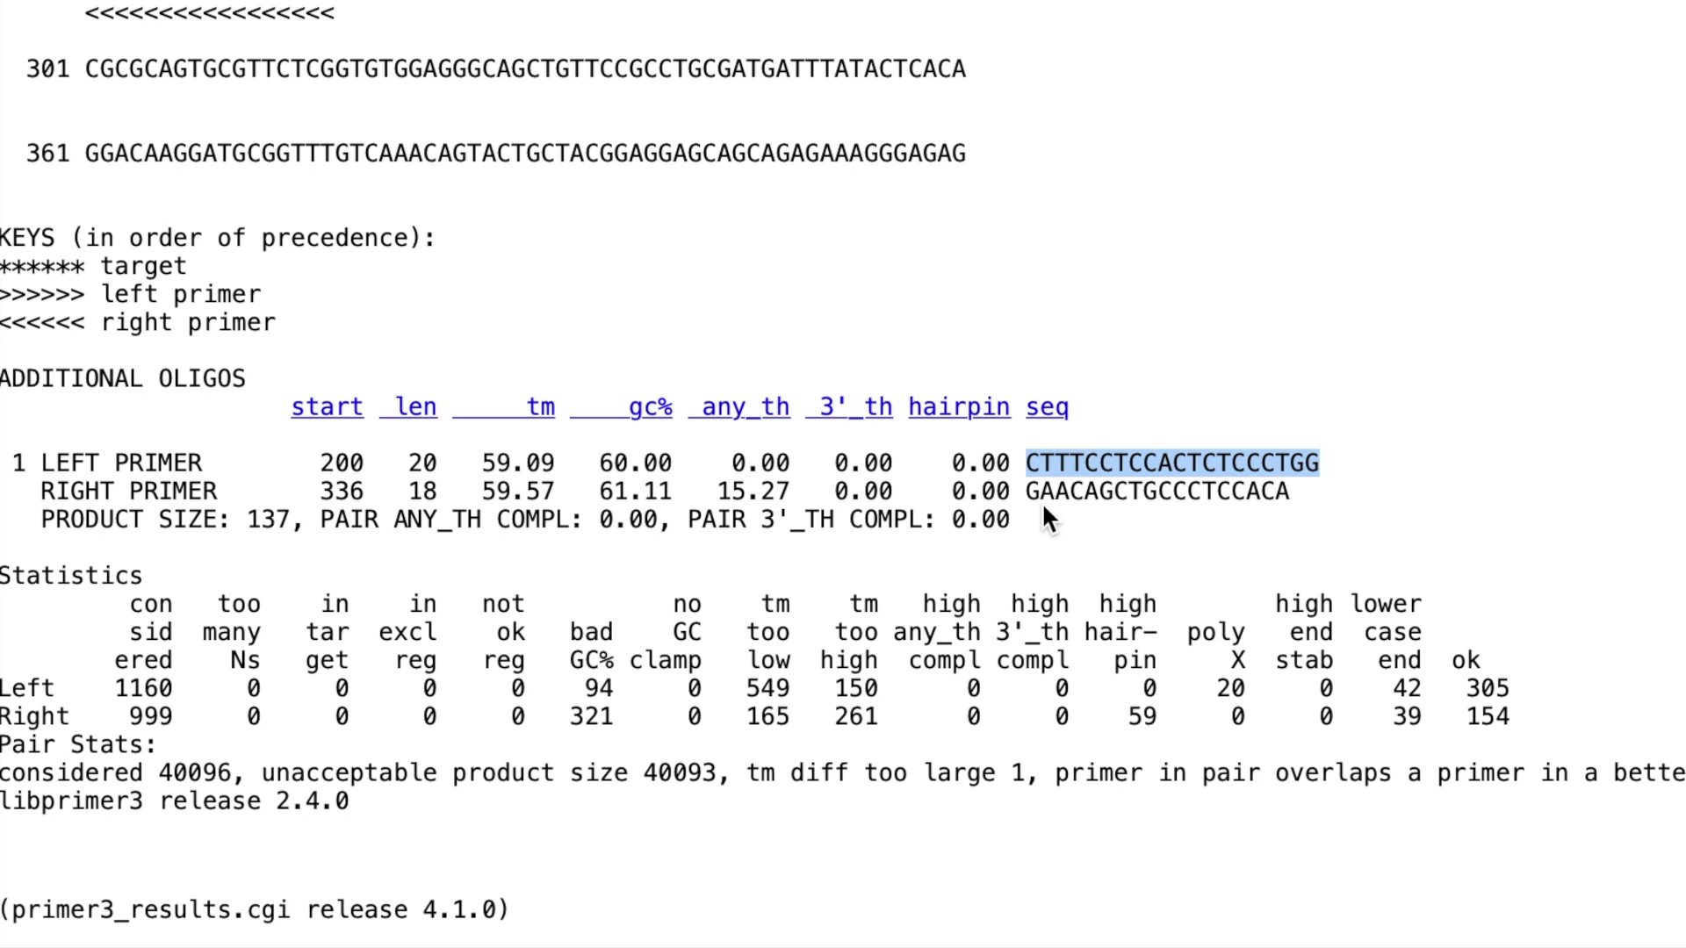
left_click_drag(1032, 496, 1299, 493)
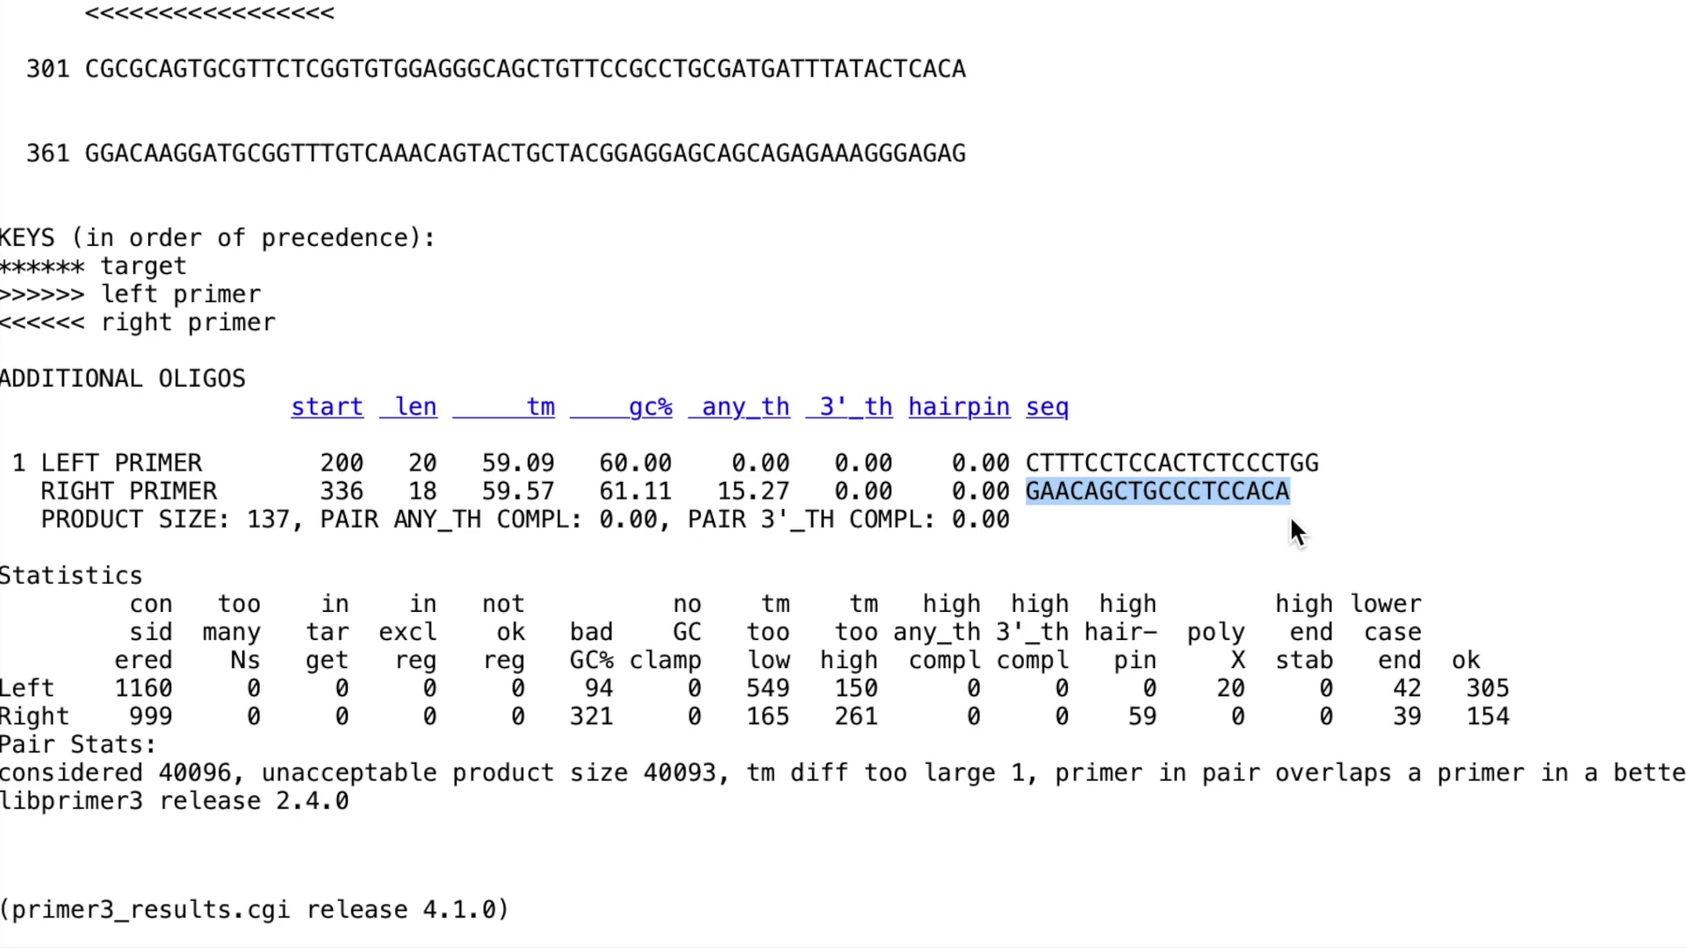
left_click(1289, 531)
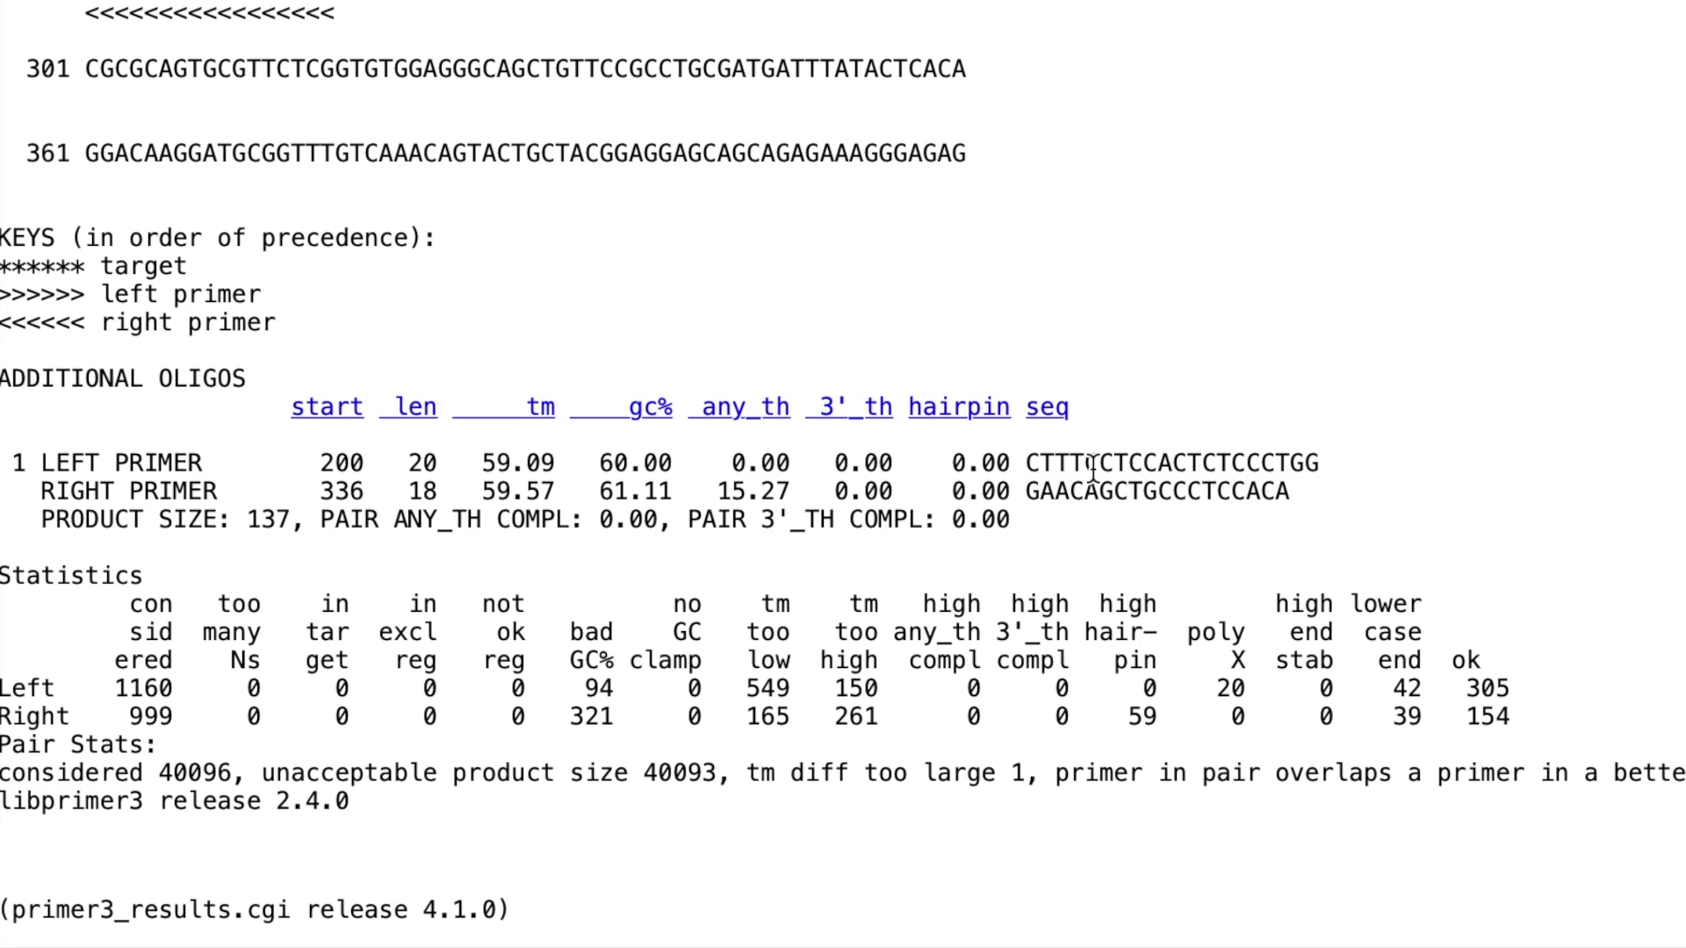
left_click_drag(1029, 462, 1326, 463)
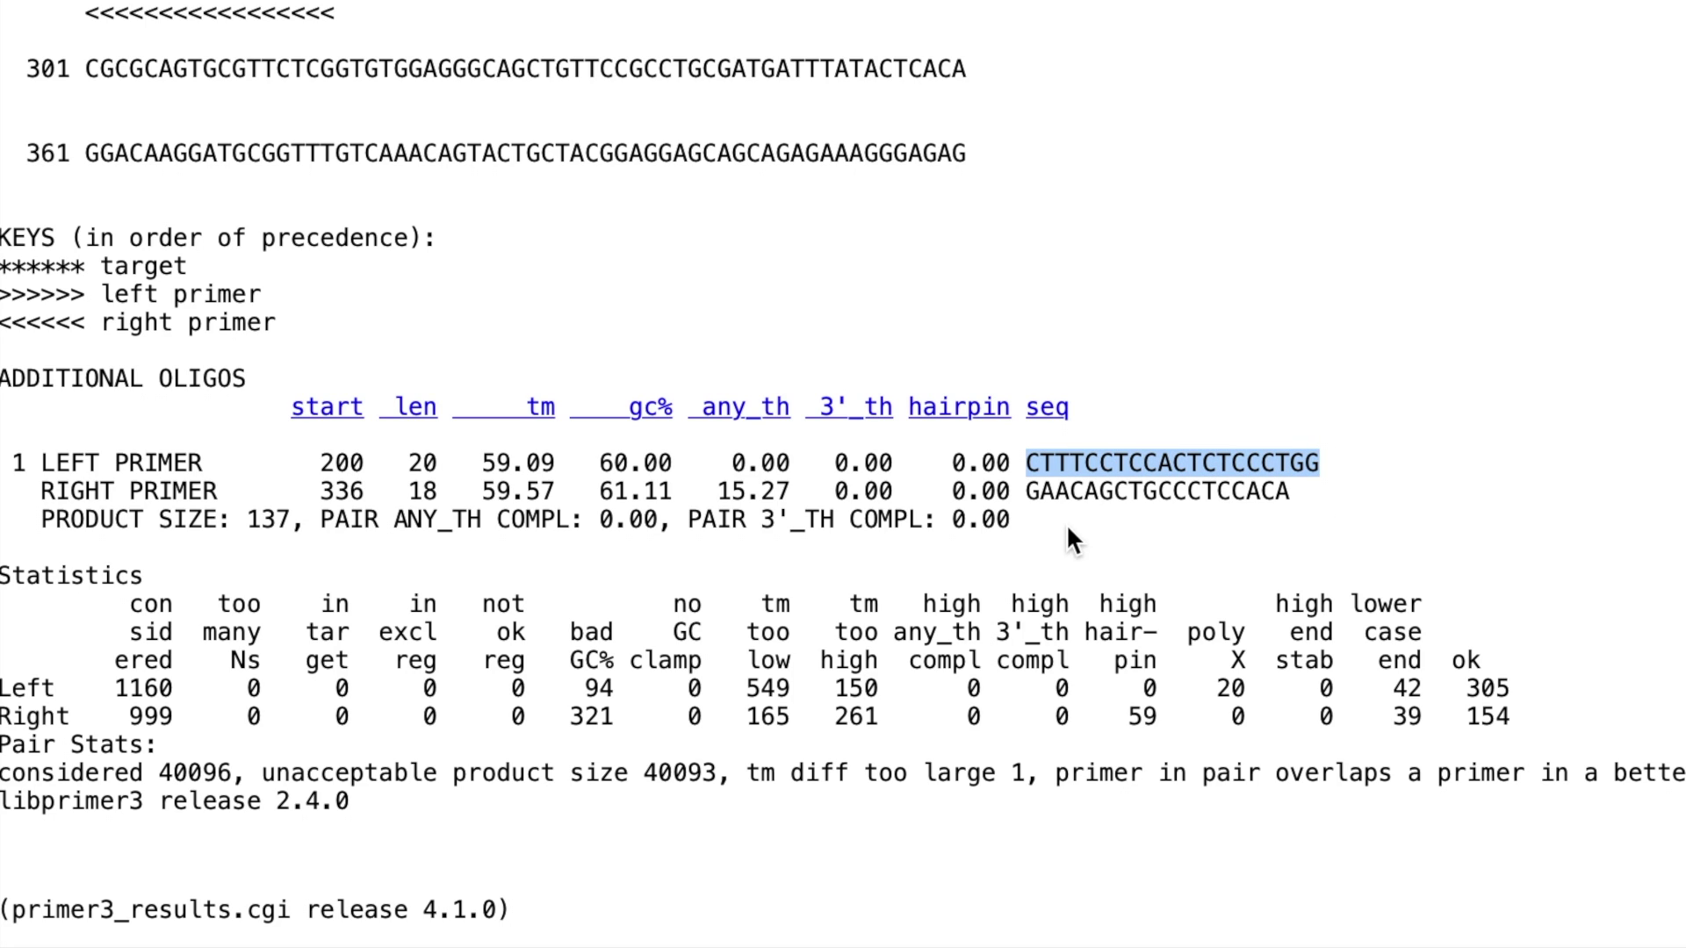